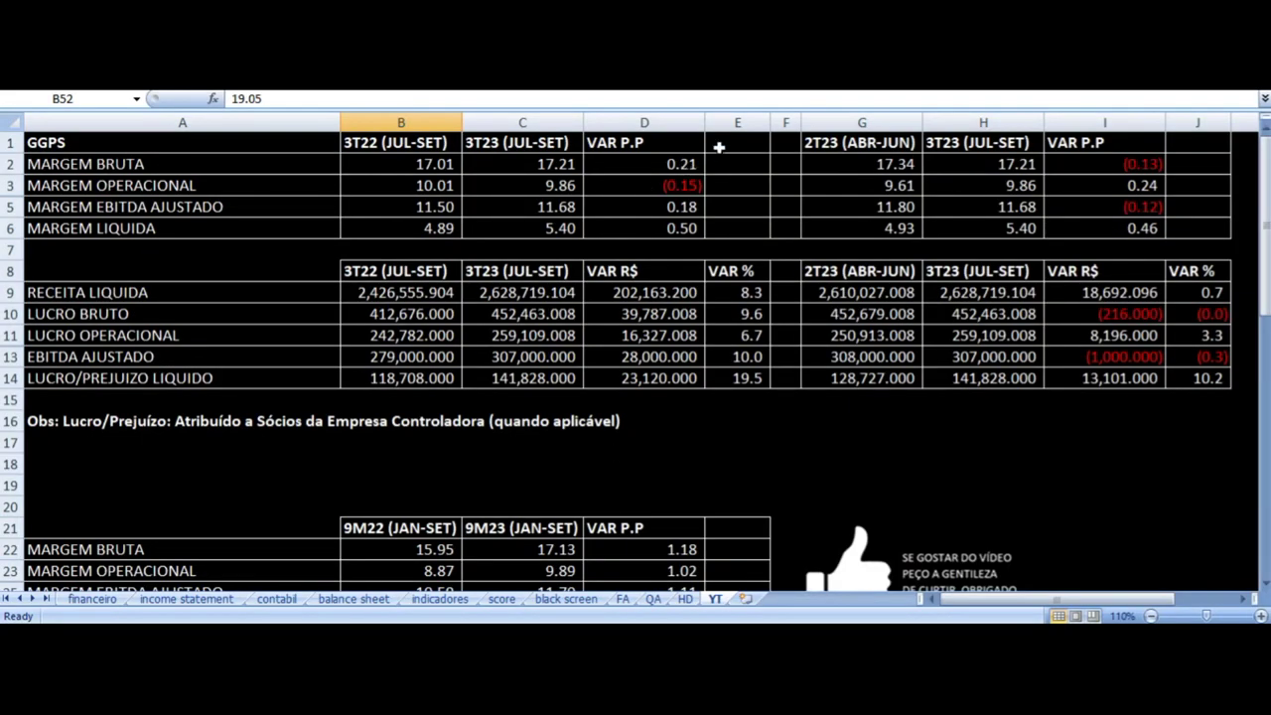
- Survey the YT sheet's comparison blocks for 3T22–3T23, 2T23–3T23 and 9M22–9M23, plus the indicators and cost tables further down
{"action": "left_click_drag", "start_coordinate": [720, 148], "coordinate": [415, 338]}
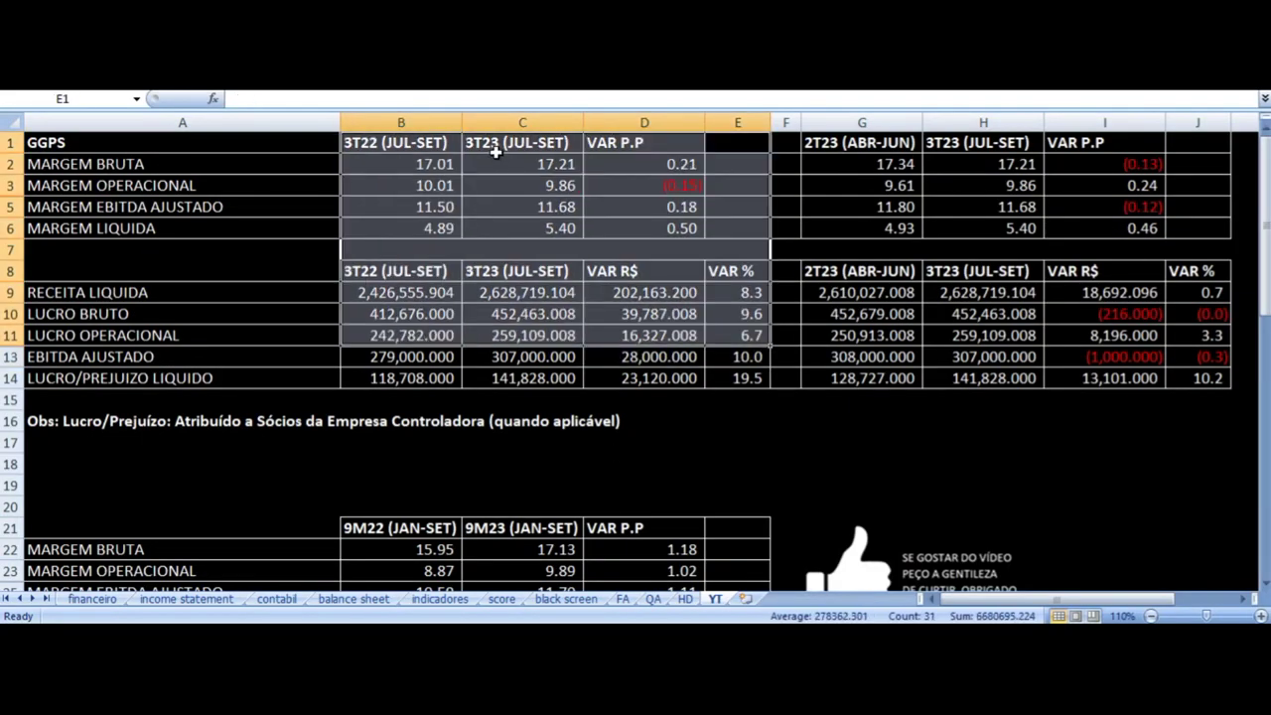
{"action": "left_click", "coordinate": [380, 145]}
{"action": "left_click_drag", "start_coordinate": [1157, 149], "coordinate": [855, 392]}
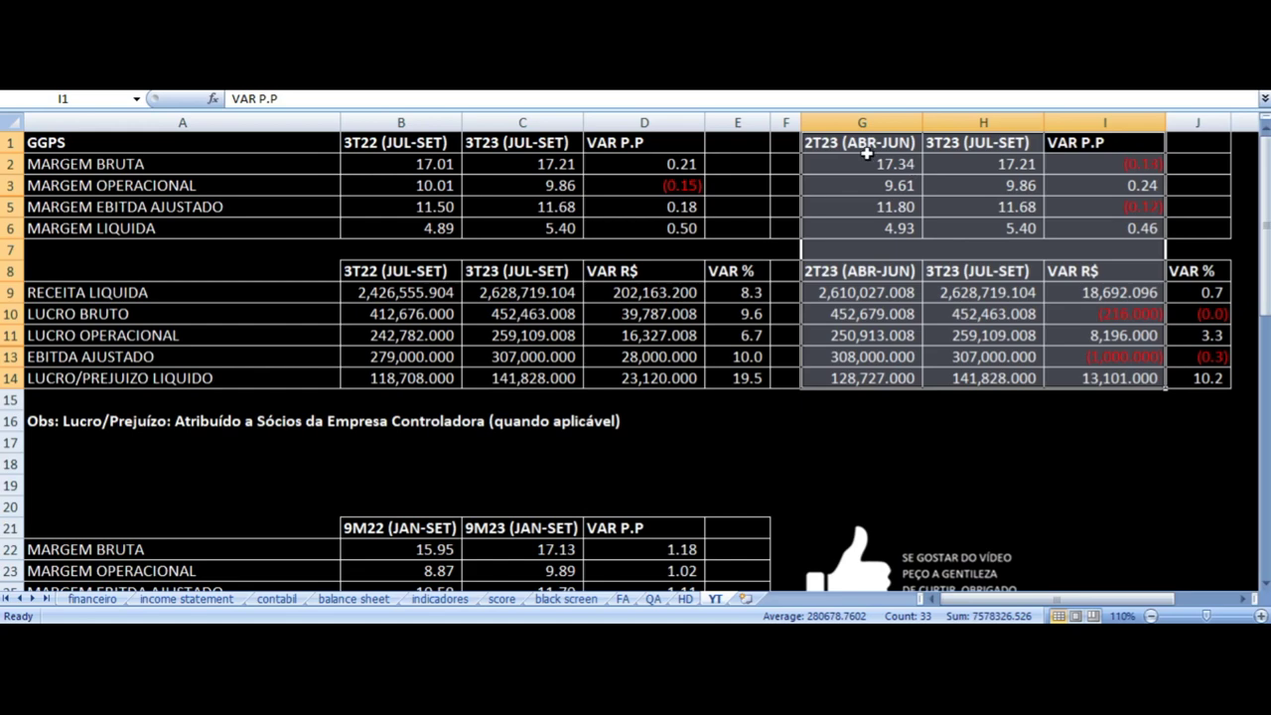
{"action": "scroll", "coordinate": [675, 284], "scroll_direction": "down", "scroll_amount": 4}
{"action": "left_click_drag", "start_coordinate": [675, 284], "coordinate": [361, 553]}
{"action": "scroll", "coordinate": [519, 406], "scroll_direction": "down", "scroll_amount": 12}
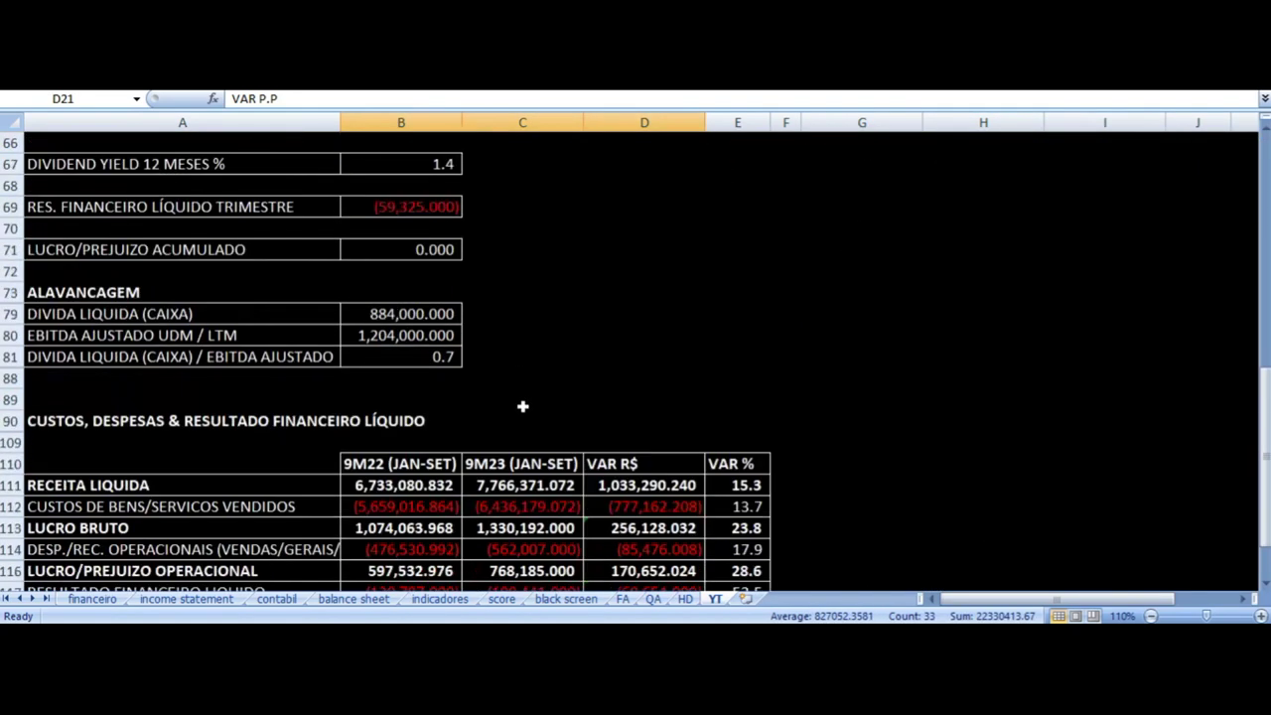
{"action": "scroll", "coordinate": [522, 406], "scroll_direction": "down", "scroll_amount": 4}
{"action": "scroll", "coordinate": [540, 397], "scroll_direction": "up", "scroll_amount": 20}
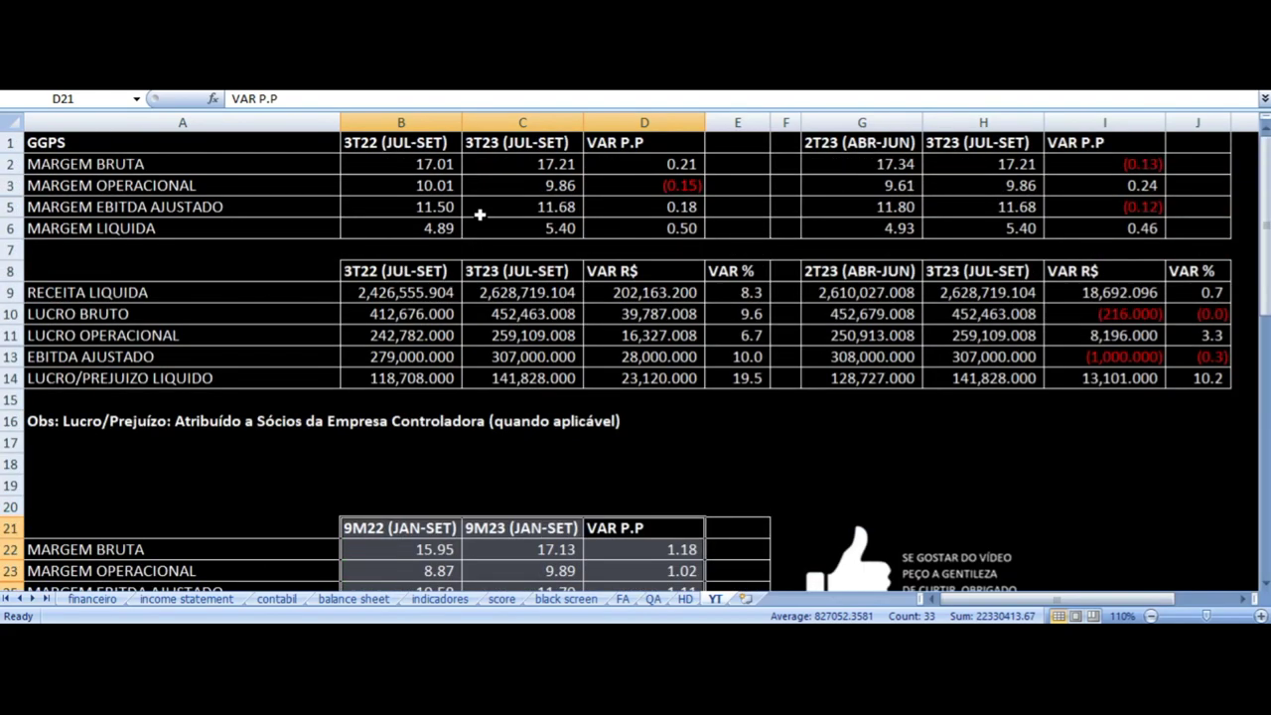
- Review the 3T22–3T23 VAR P.P figures for gross, operating, adjusted EBITDA and net margins in column D
{"action": "left_click", "coordinate": [522, 169]}
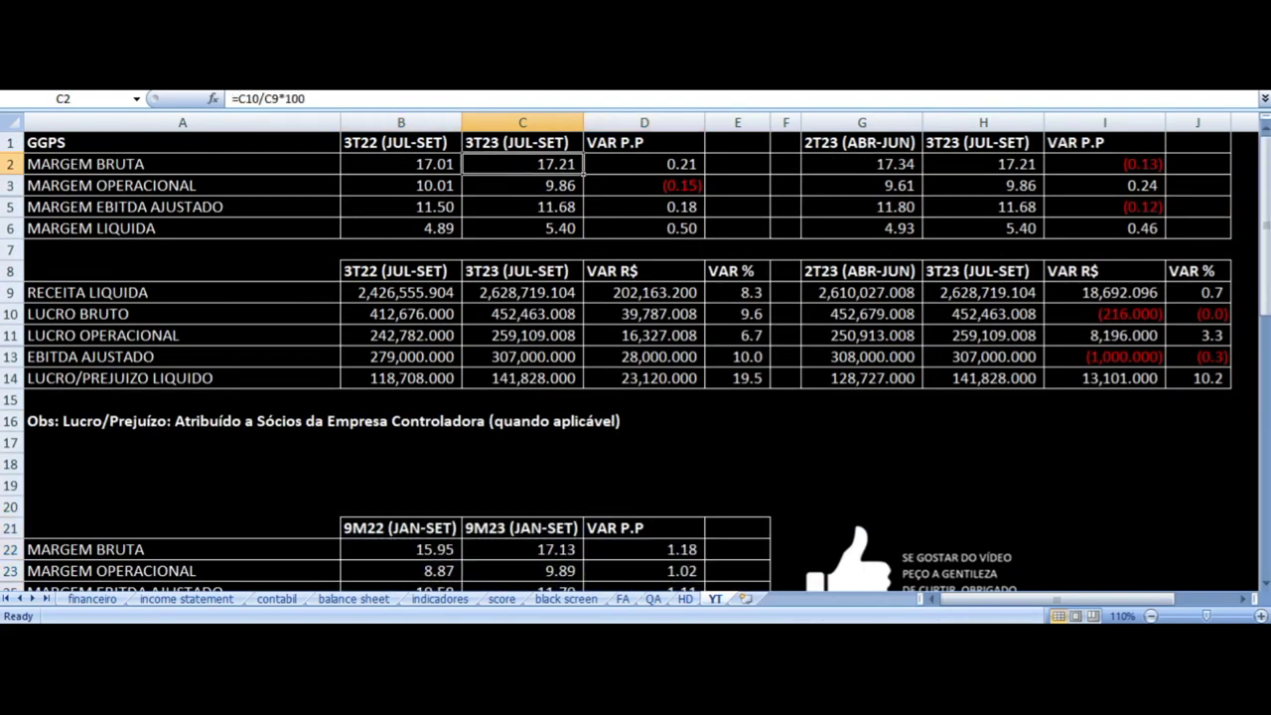
{"action": "left_click", "coordinate": [644, 164]}
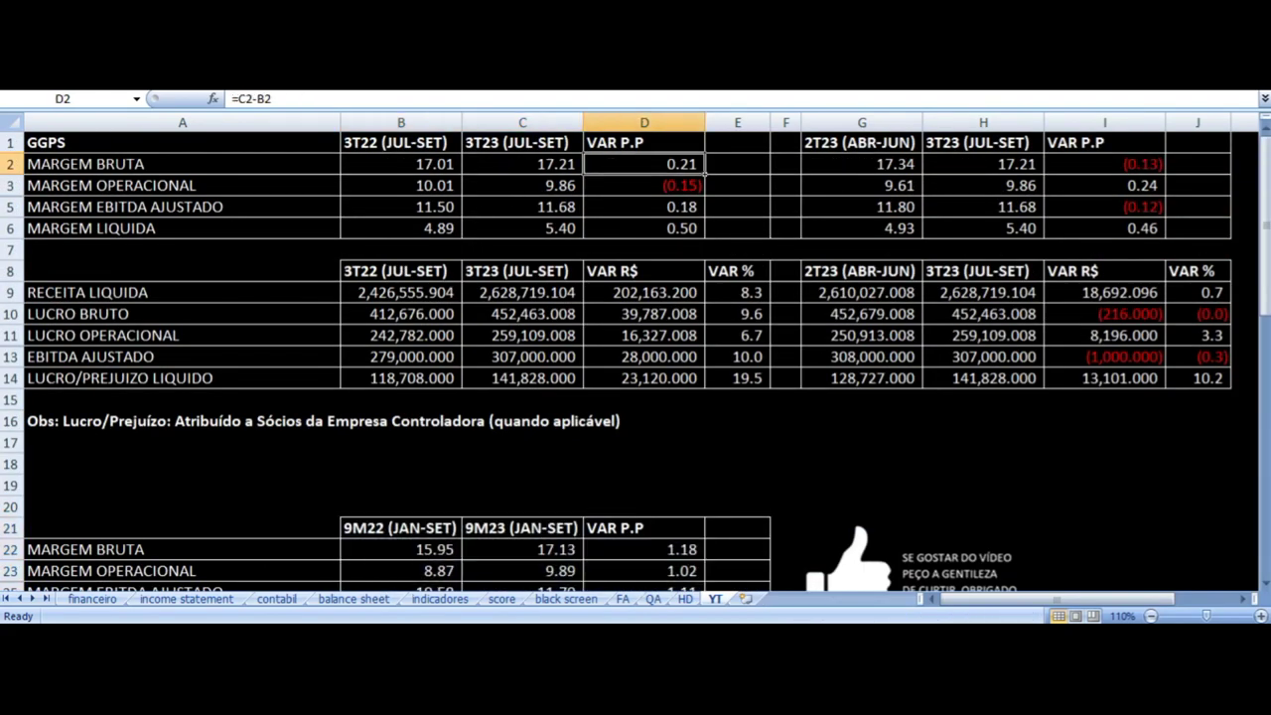
{"action": "left_click", "coordinate": [644, 142]}
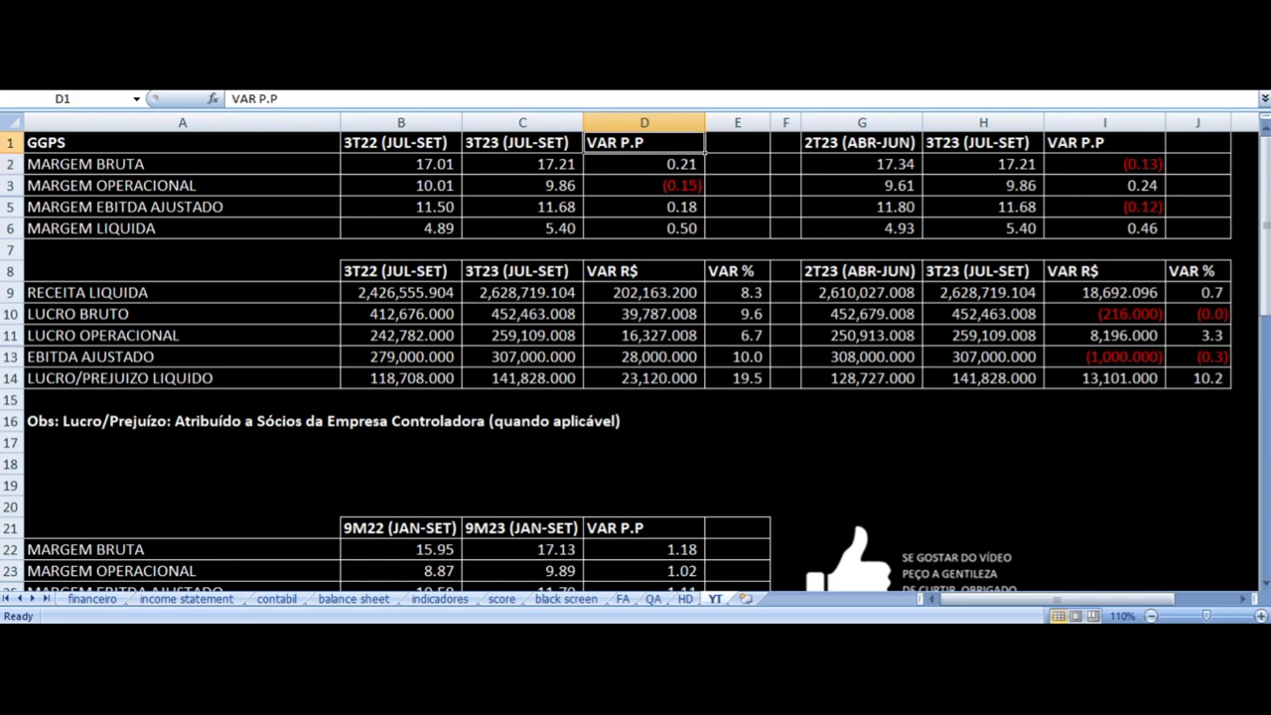
{"action": "left_click", "coordinate": [643, 164]}
{"action": "left_click", "coordinate": [643, 185]}
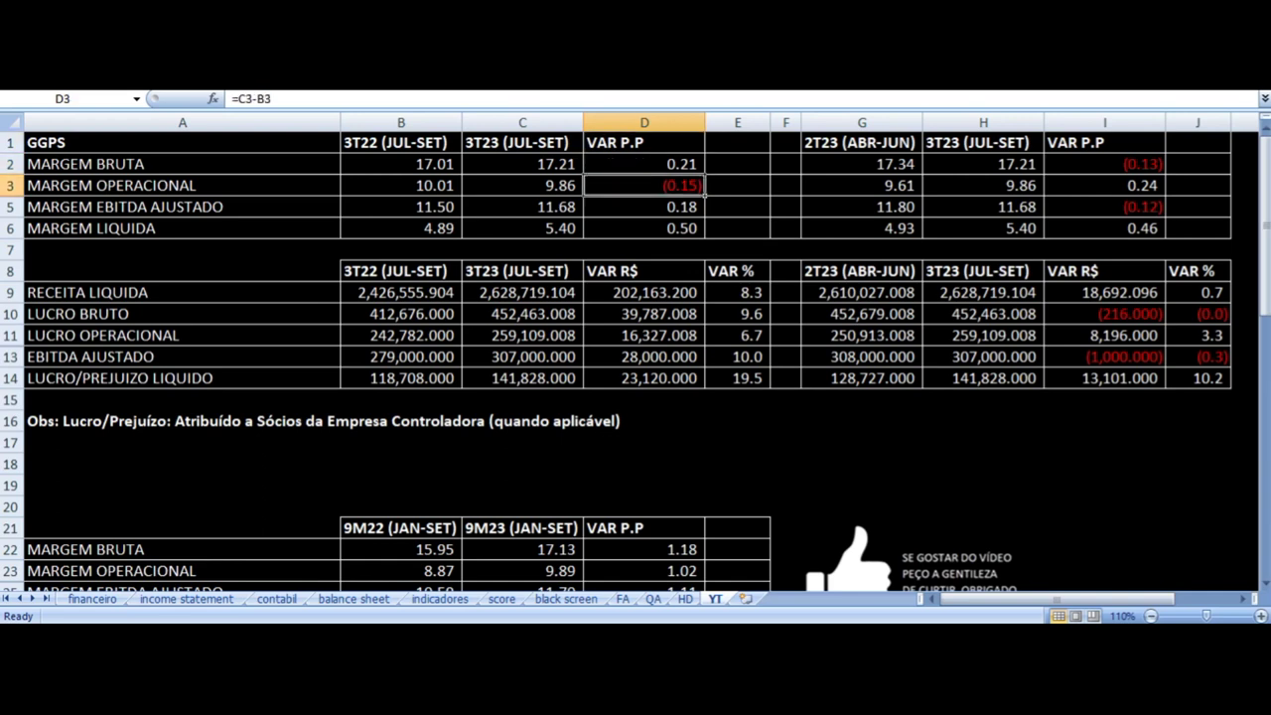
{"action": "left_click", "coordinate": [643, 164]}
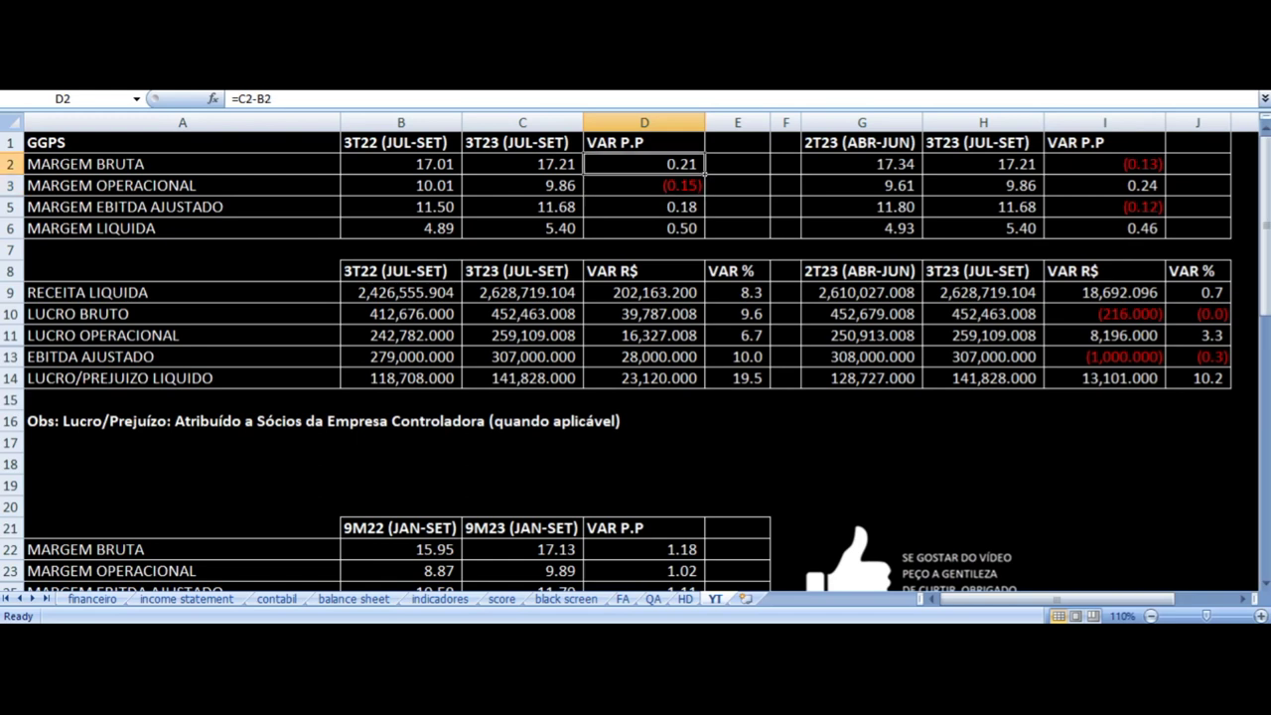
{"action": "left_click", "coordinate": [643, 142]}
{"action": "left_click", "coordinate": [643, 164]}
{"action": "left_click", "coordinate": [644, 206]}
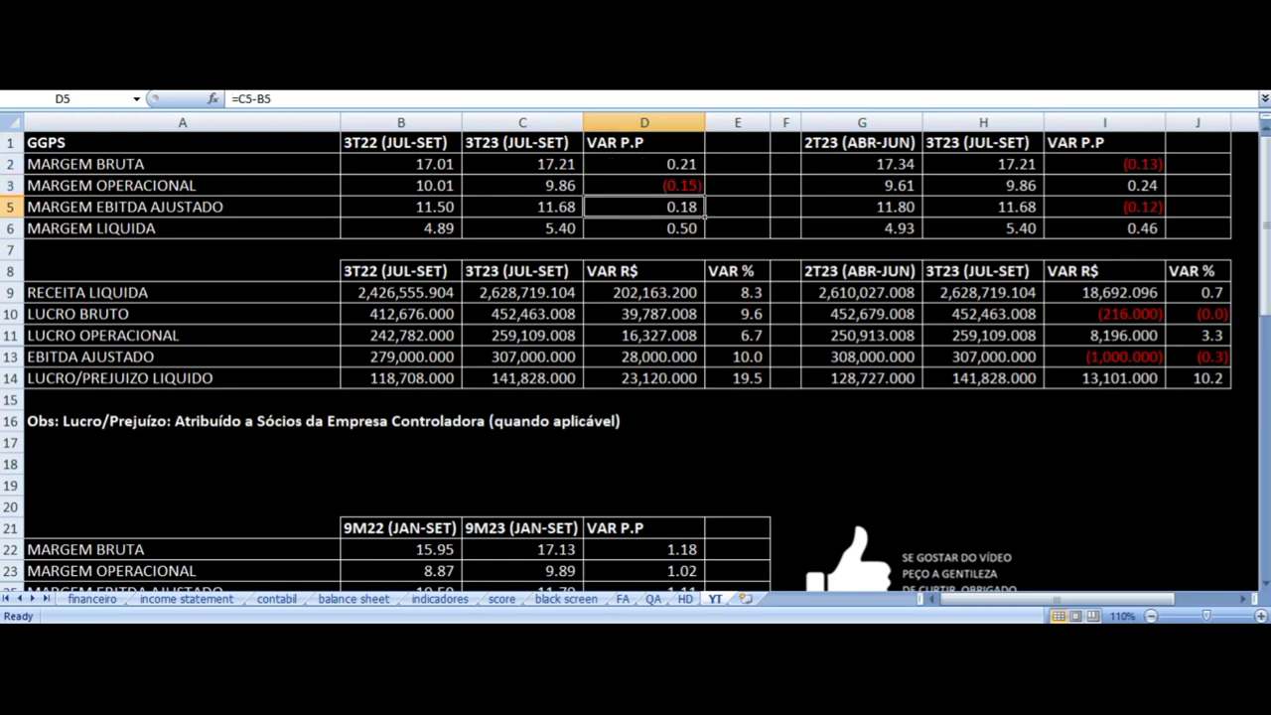
{"action": "left_click", "coordinate": [643, 164]}
{"action": "left_click", "coordinate": [643, 142]}
{"action": "left_click", "coordinate": [644, 207]}
{"action": "left_click", "coordinate": [643, 229]}
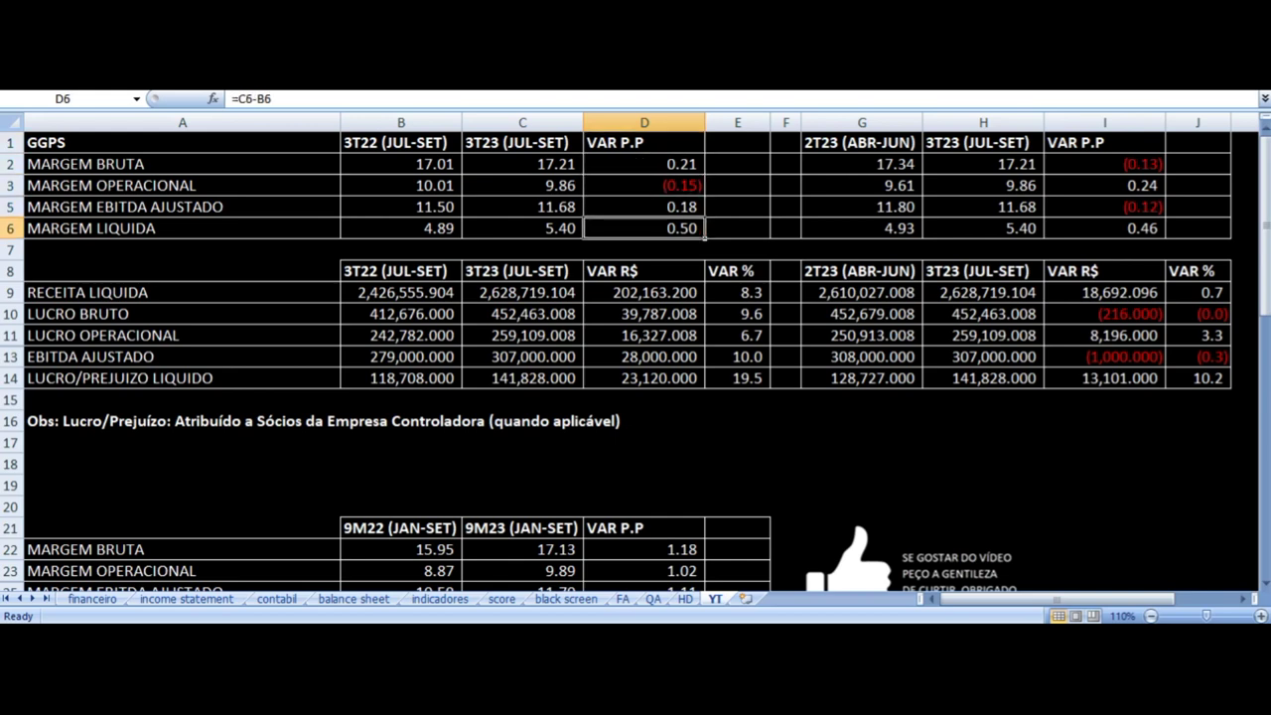
- Examine the RECEITA LIQUIDA row for 3T22 and 3T23, including its VAR R$ and VAR % cells
{"action": "key", "text": "Down"}
{"action": "key", "text": "Down"}
{"action": "key", "text": "Down"}
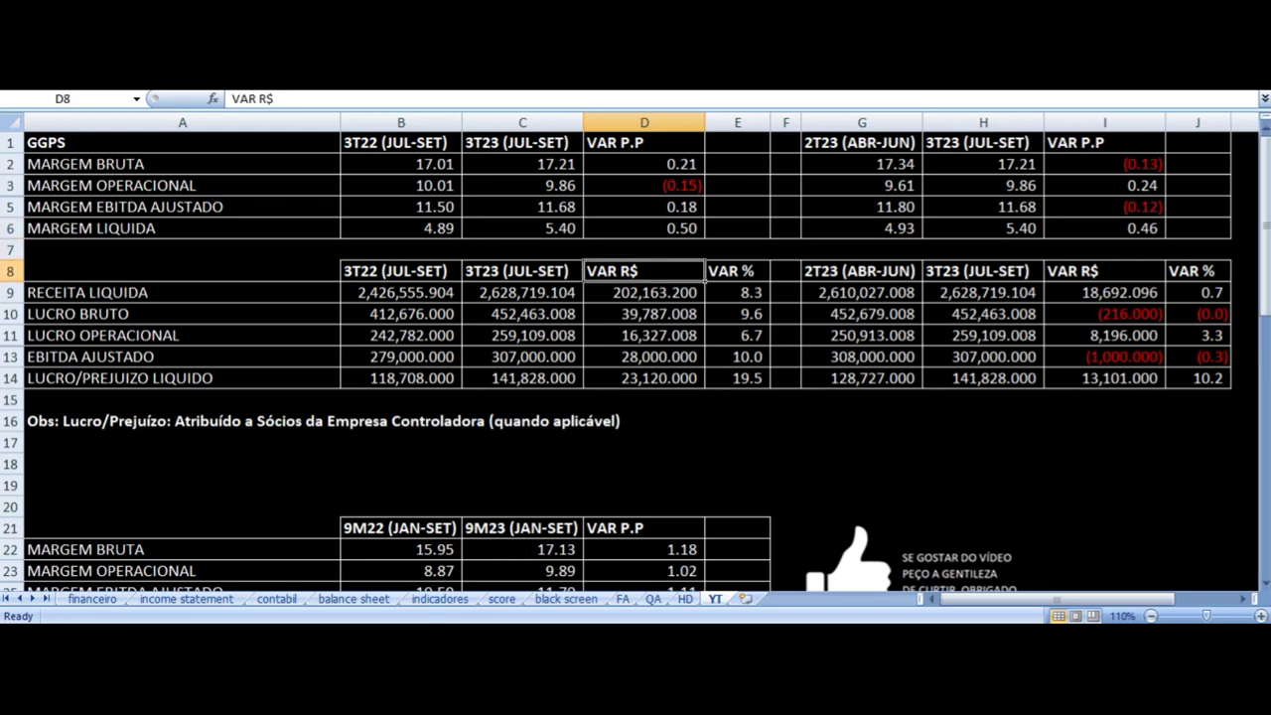
{"action": "left_click", "coordinate": [737, 291]}
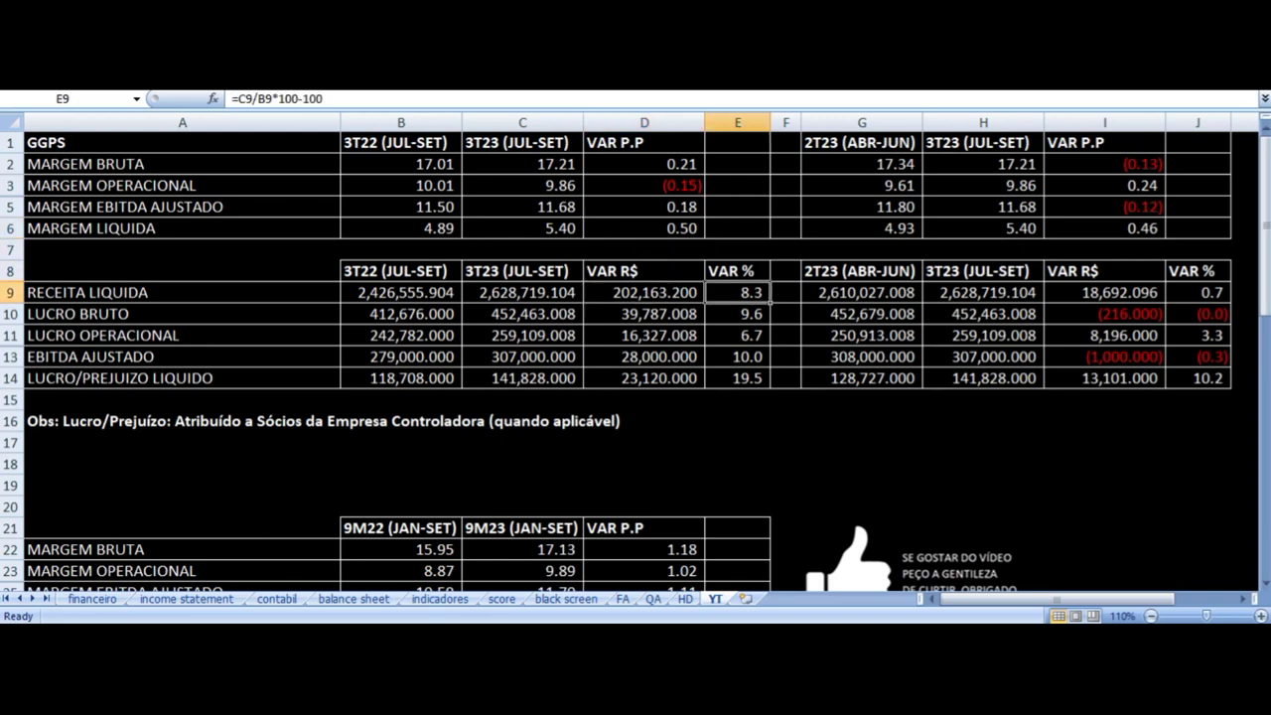
{"action": "key", "text": "Left"}
{"action": "key", "text": "Left"}
{"action": "key", "text": "Left"}
{"action": "key", "text": "Left"}
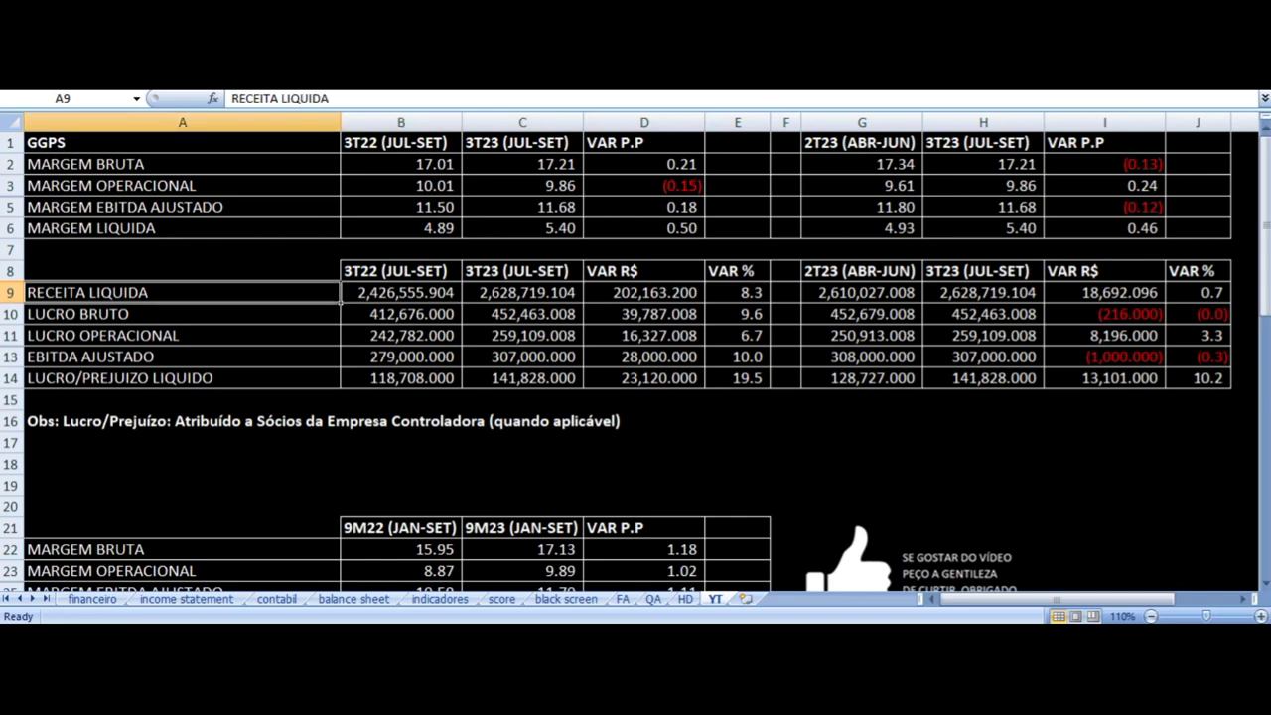
{"action": "key", "text": "Right"}
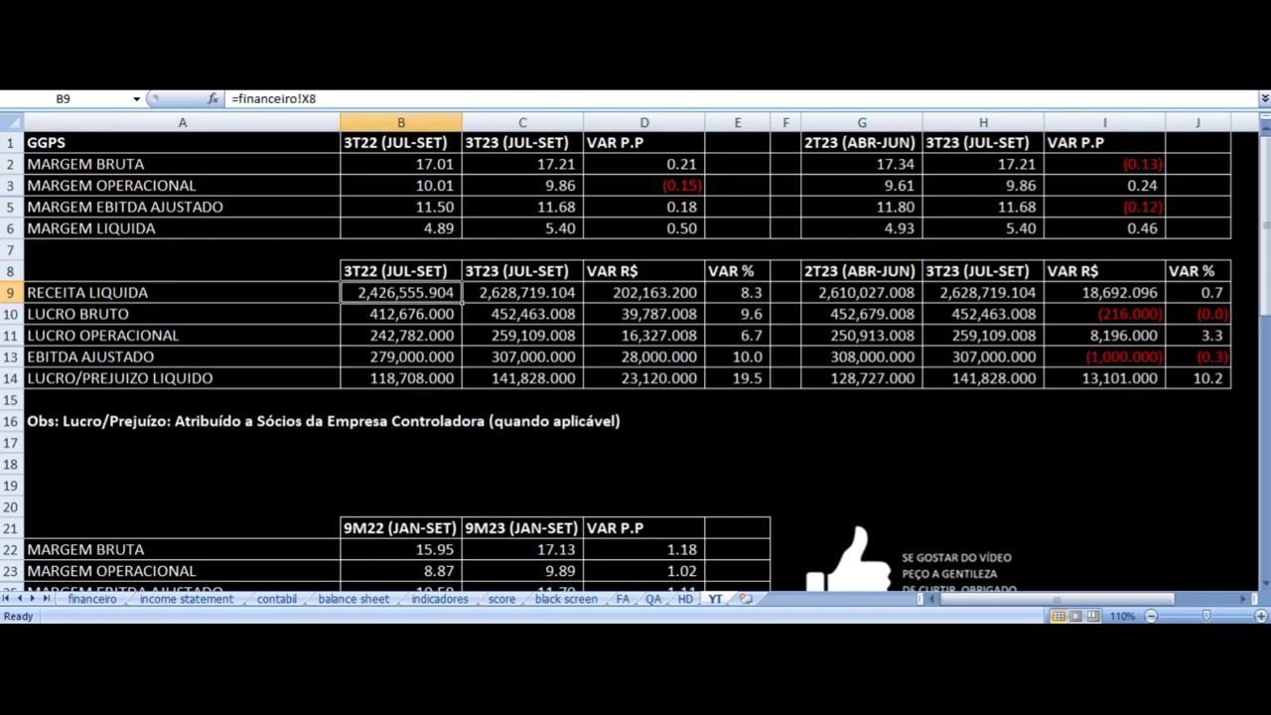
{"action": "key", "text": "Right"}
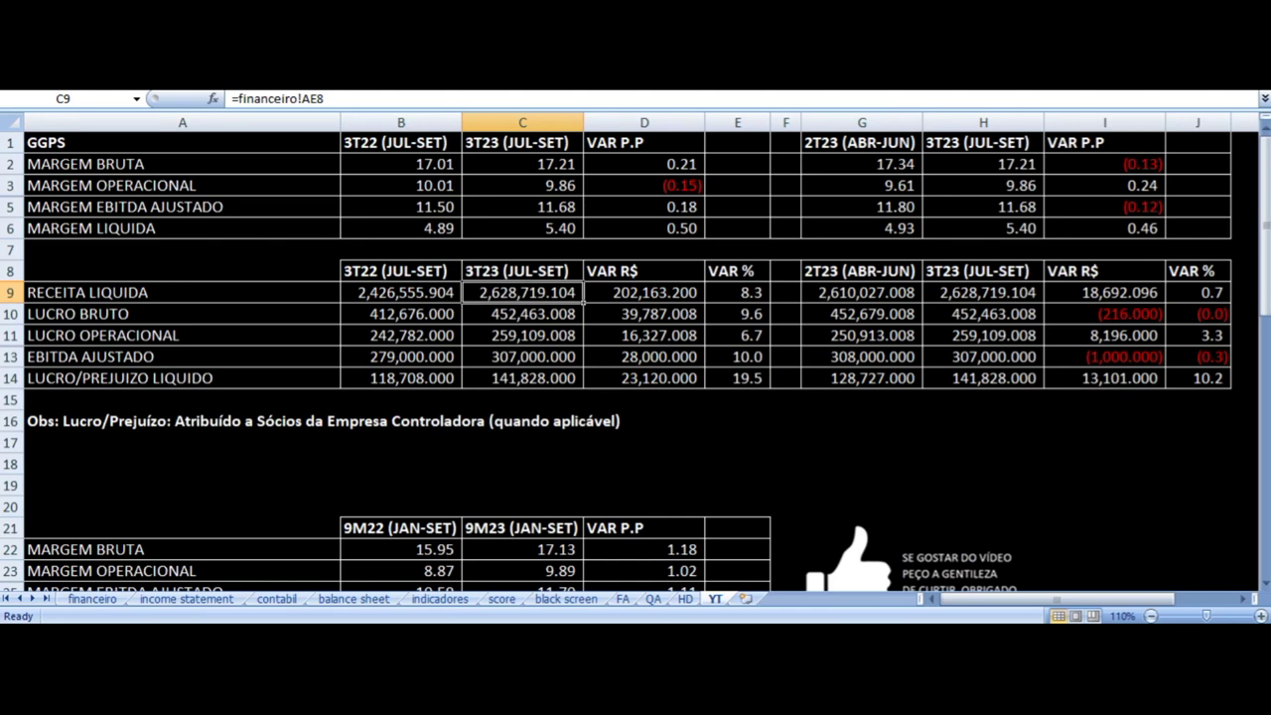
{"action": "key", "text": "Right"}
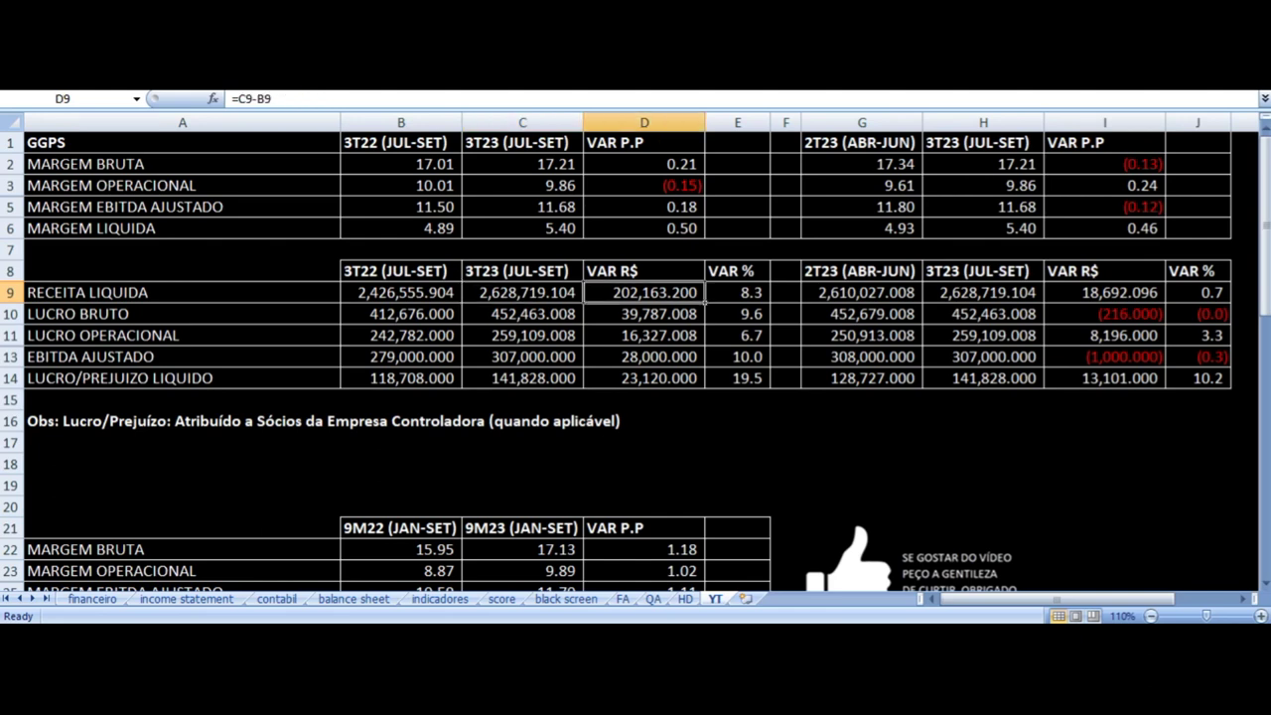
- Examine the LUCRO BRUTO row across 3T22 and 3T23, through to its VAR % cell
{"action": "key", "text": "Left"}
{"action": "key", "text": "Left"}
{"action": "key", "text": "Left"}
{"action": "key", "text": "Down"}
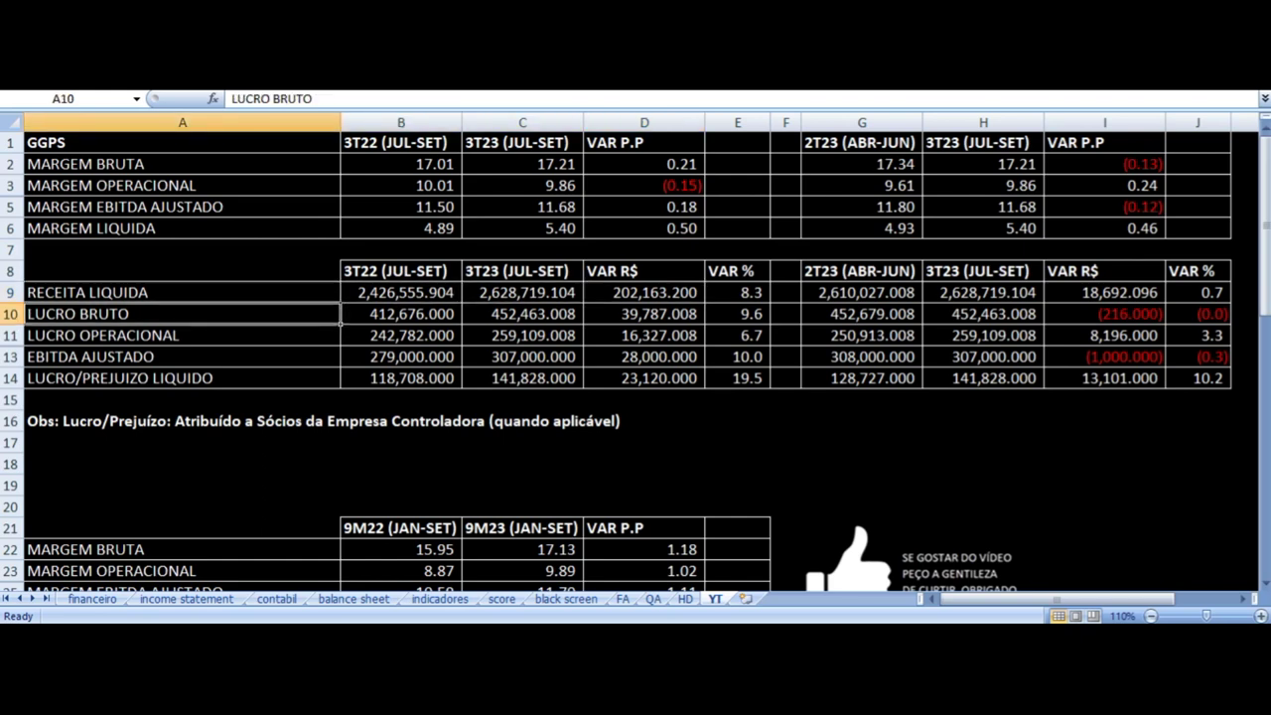
{"action": "key", "text": "Right"}
{"action": "key", "text": "Right"}
{"action": "key", "text": "Right"}
{"action": "key", "text": "Right"}
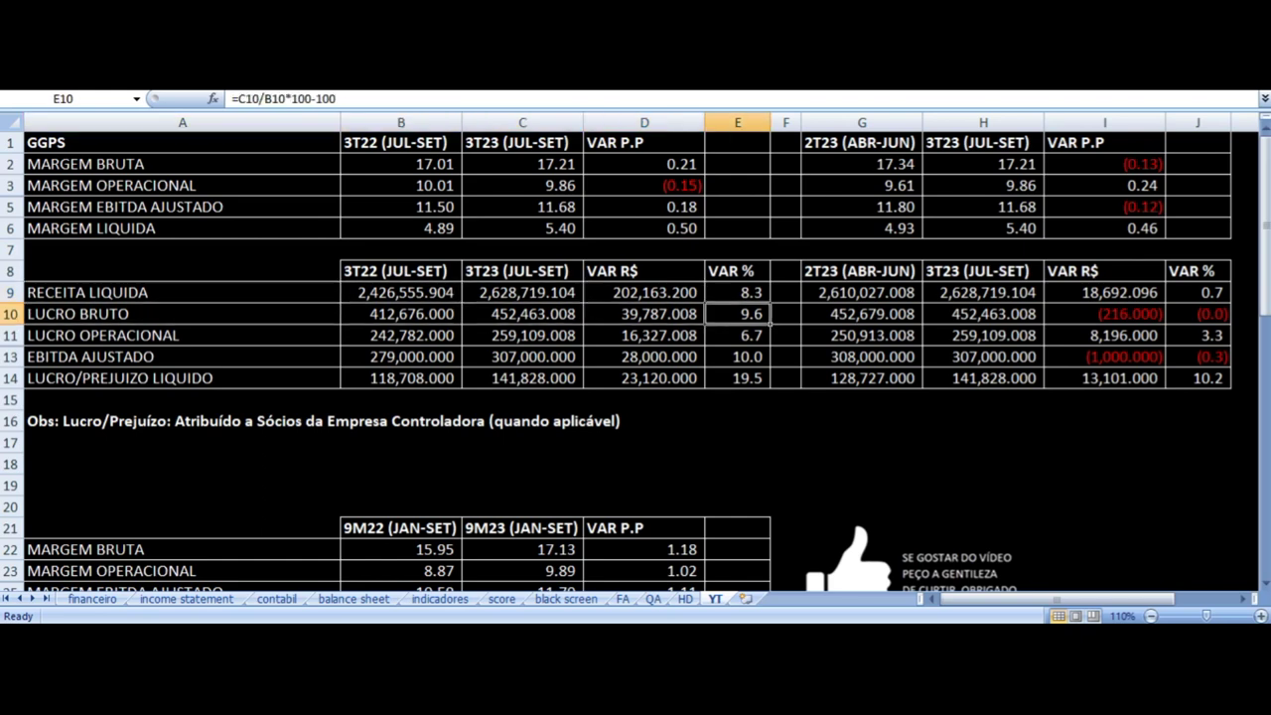
- Check the 3T22–3T23 VAR % of LUCRO OPERACIONAL and EBITDA AJUSTADO
{"action": "key", "text": "Down"}
{"action": "key", "text": "Left"}
{"action": "key", "text": "Left"}
{"action": "key", "text": "Left"}
{"action": "key", "text": "Left"}
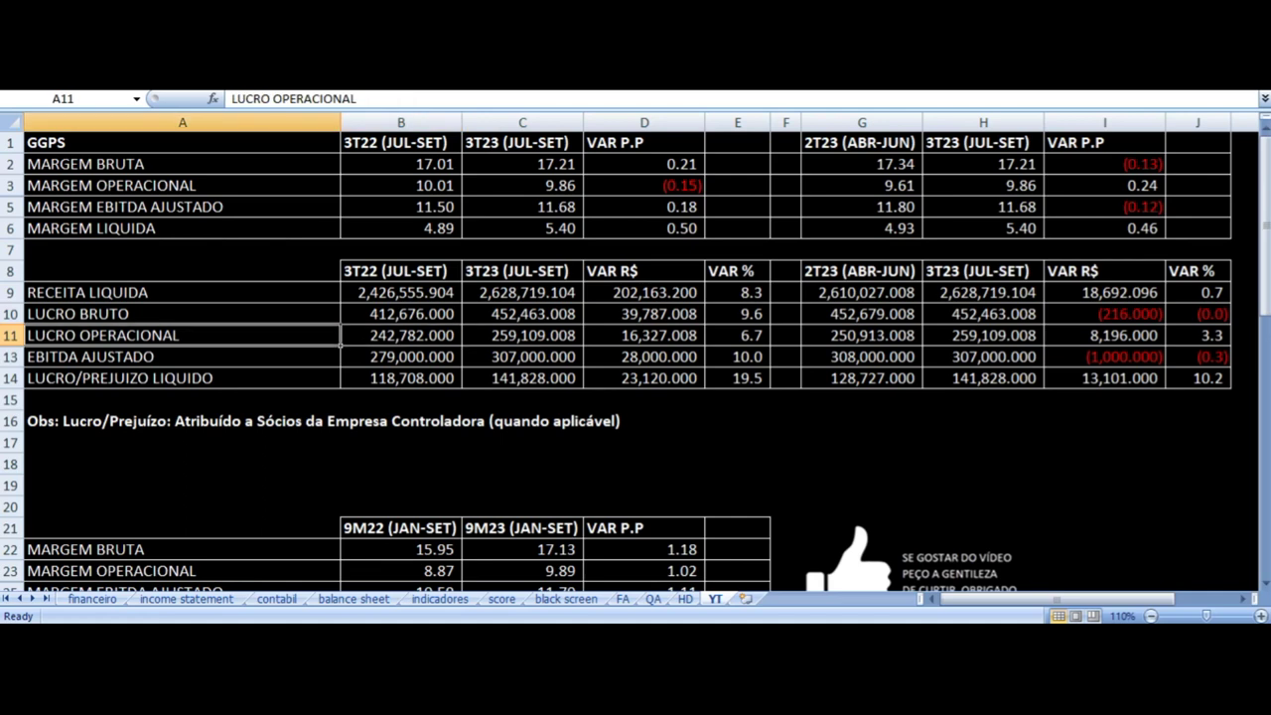
{"action": "key", "text": "Right"}
{"action": "key", "text": "Right"}
{"action": "key", "text": "Right"}
{"action": "key", "text": "Right"}
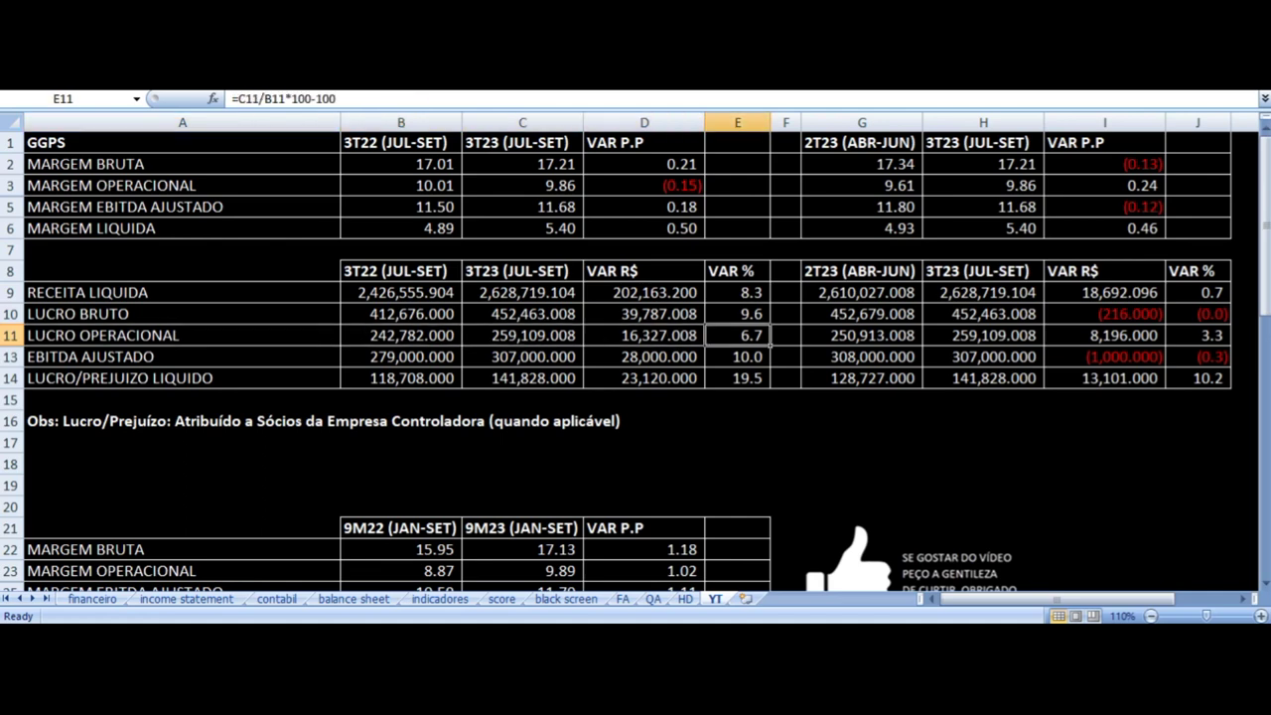
{"action": "key", "text": "Down"}
{"action": "key", "text": "Down"}
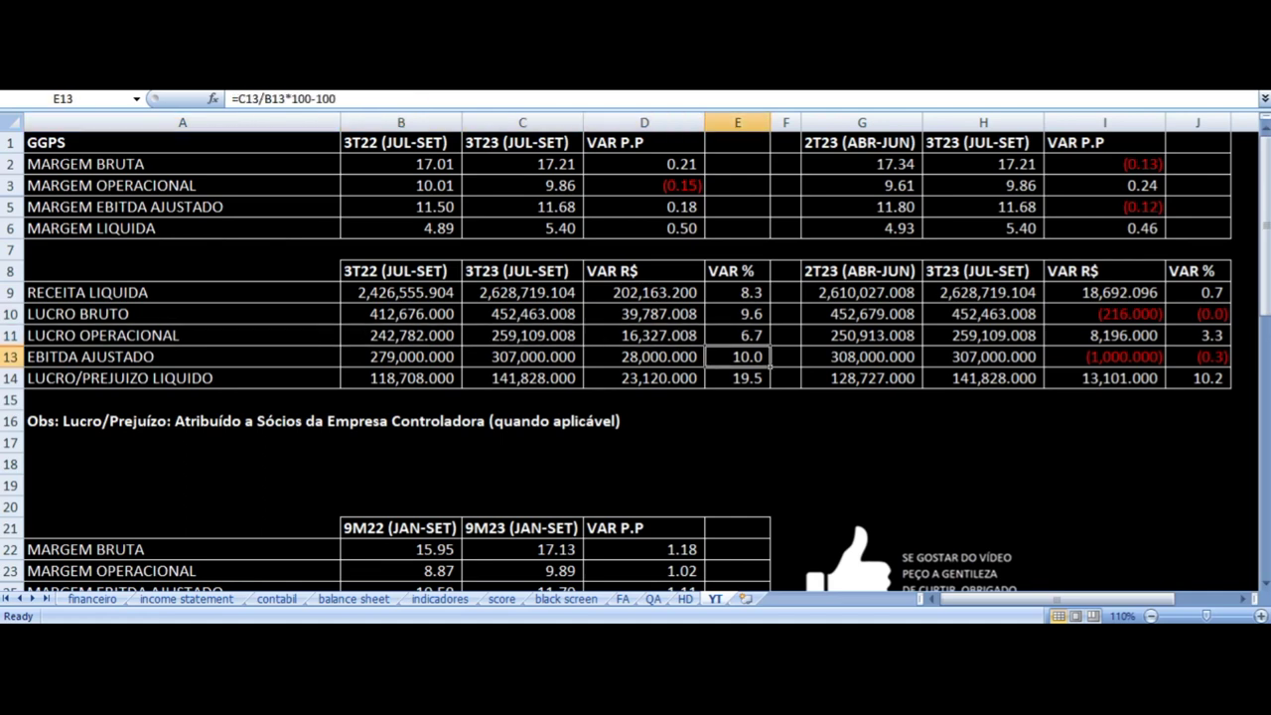
- Examine the LUCRO/PREJUIZO LIQUIDO row for 3T22 and 3T23, including its VAR % and VAR R$ cells
{"action": "key", "text": "Down"}
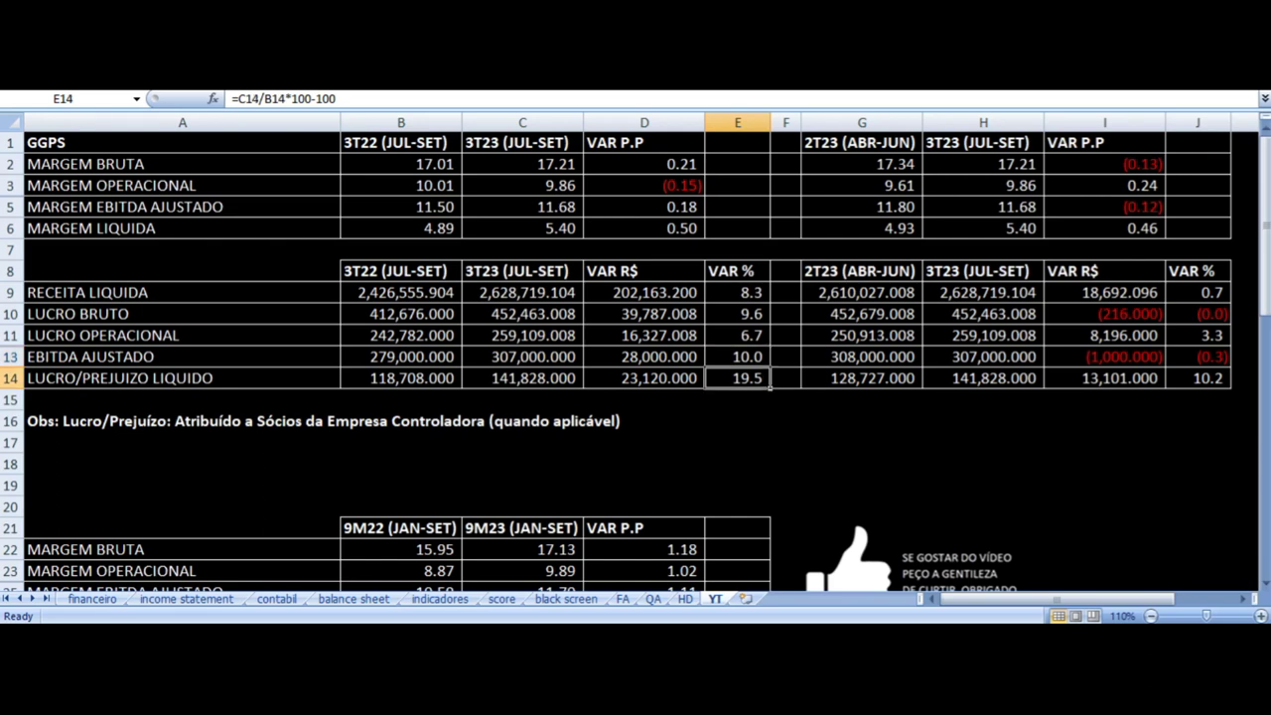
{"action": "key", "text": "Left"}
{"action": "key", "text": "Left"}
{"action": "key", "text": "Left"}
{"action": "key", "text": "Left"}
{"action": "key", "text": "Right"}
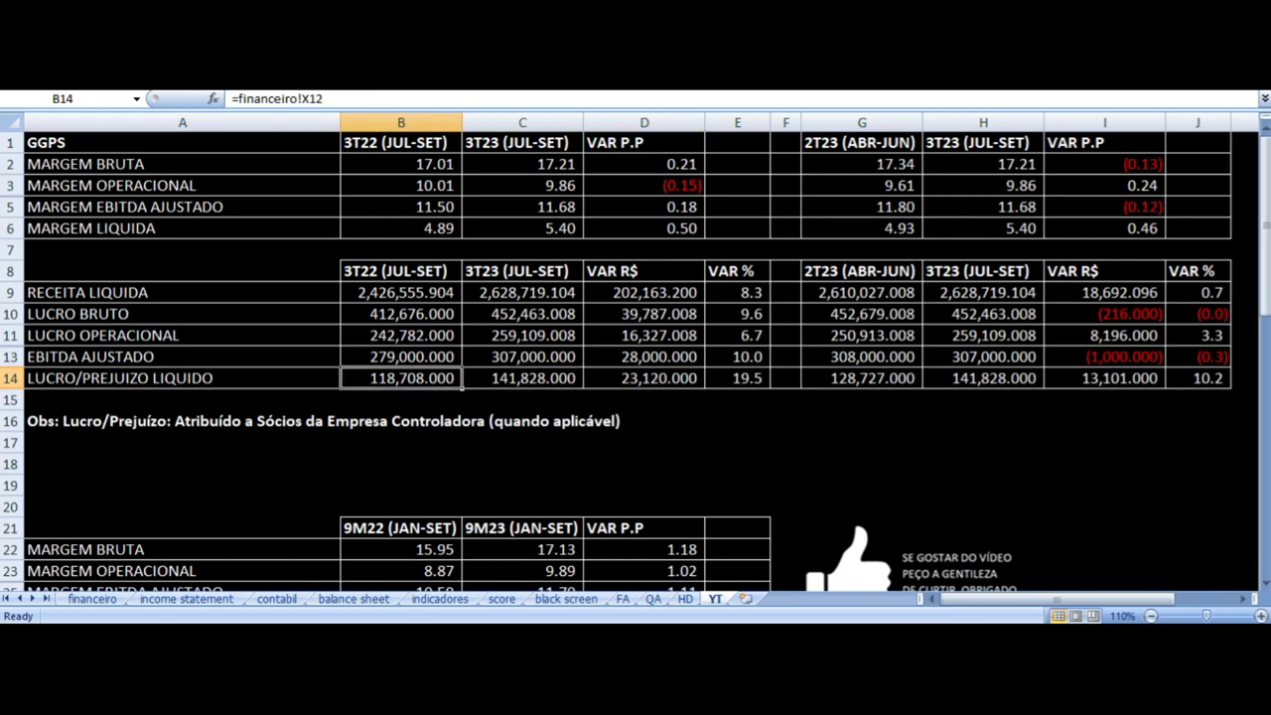
{"action": "key", "text": "Right"}
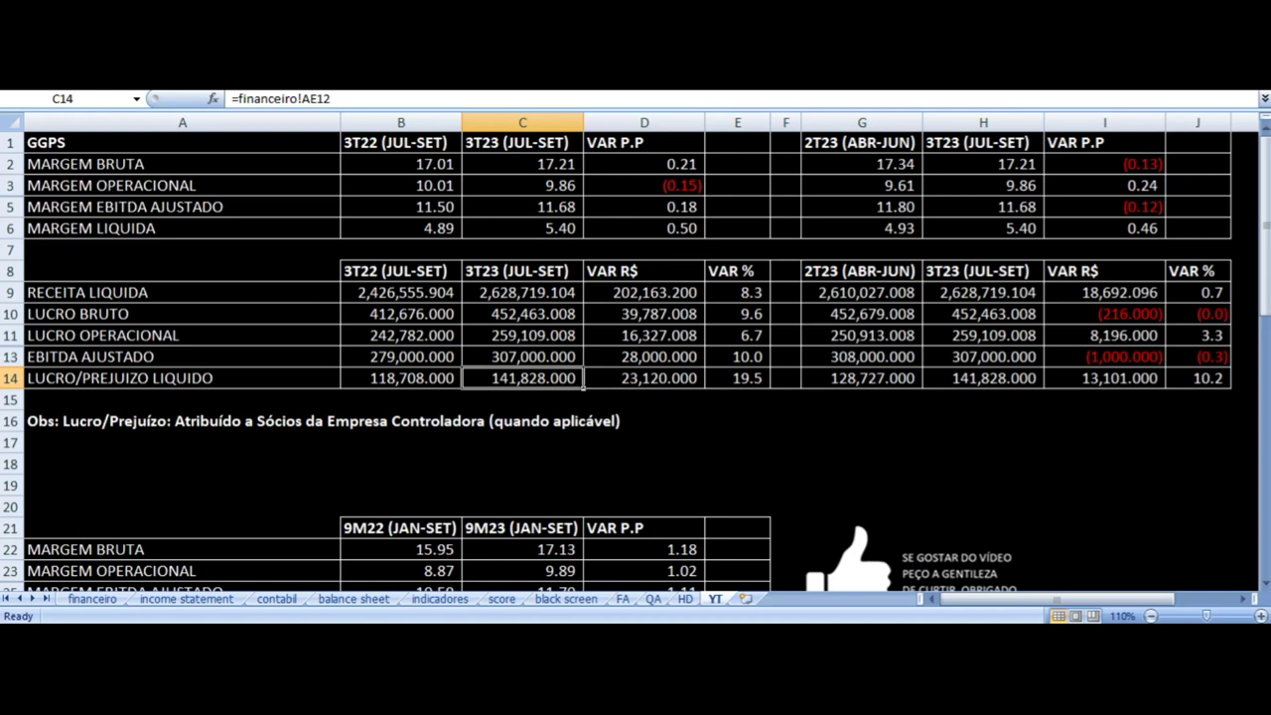
{"action": "key", "text": "Right"}
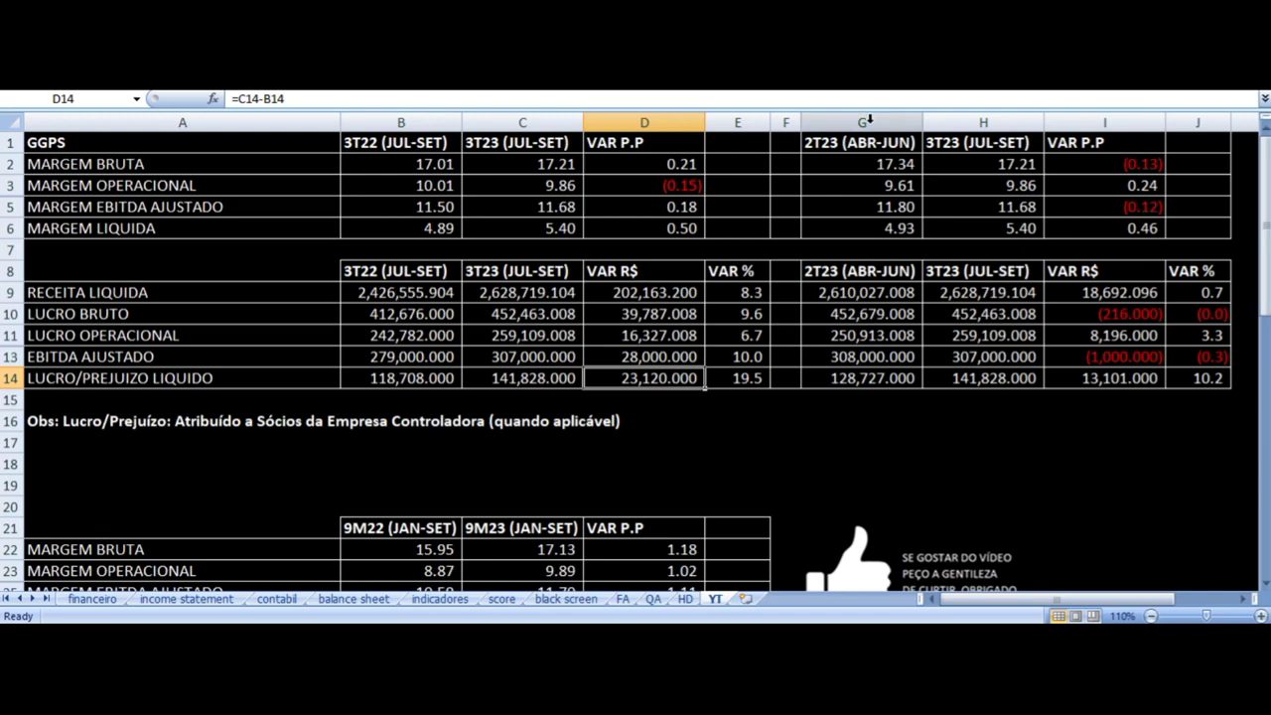
- Review the 2T23–3T23 VAR P.P figures for gross, operating, adjusted EBITDA and net margins in column I
{"action": "left_click", "coordinate": [1081, 170]}
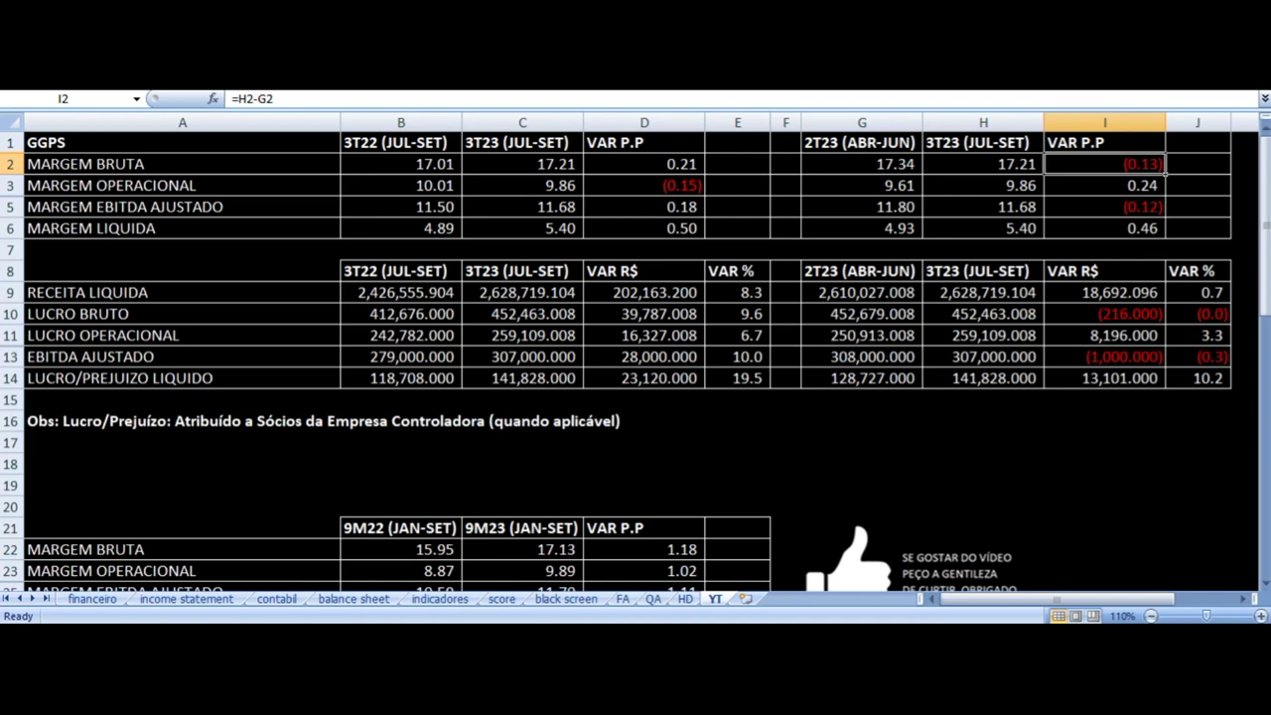
{"action": "left_click", "coordinate": [1104, 142]}
{"action": "left_click", "coordinate": [1104, 164]}
{"action": "left_click", "coordinate": [1104, 184]}
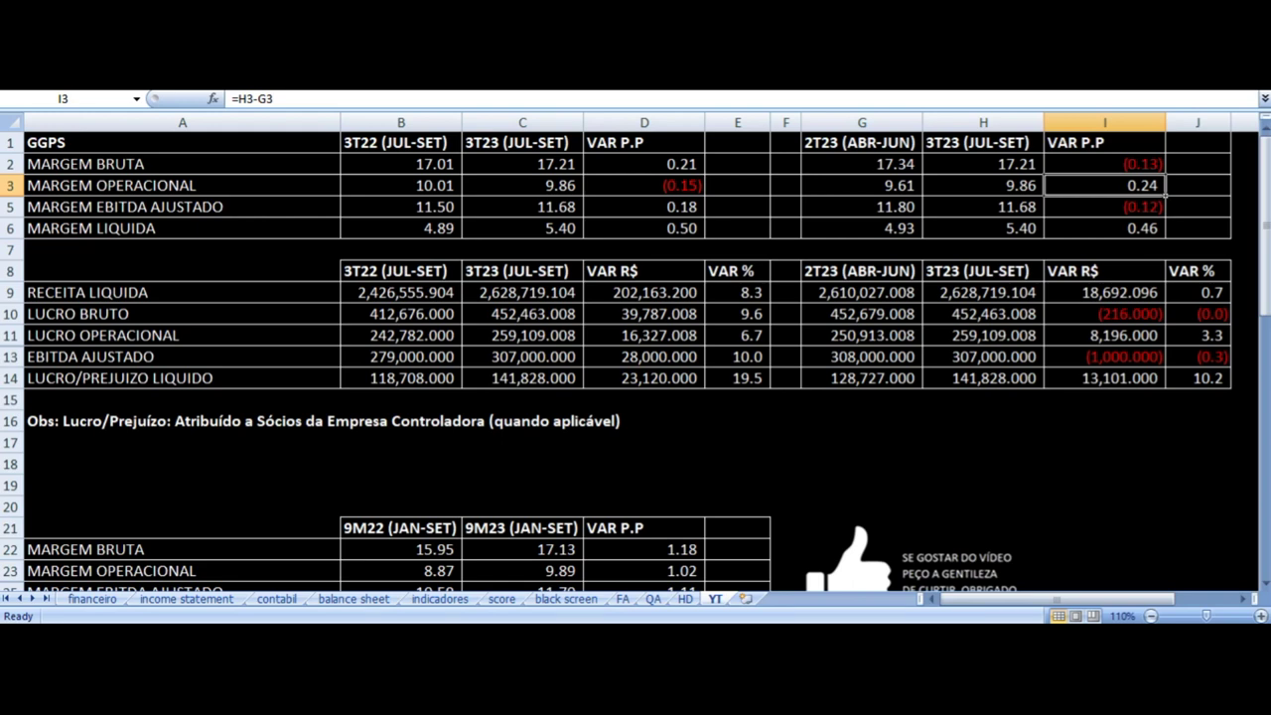
{"action": "left_click", "coordinate": [1104, 142]}
{"action": "left_click", "coordinate": [1104, 164]}
{"action": "left_click", "coordinate": [1104, 184]}
{"action": "left_click", "coordinate": [1104, 207]}
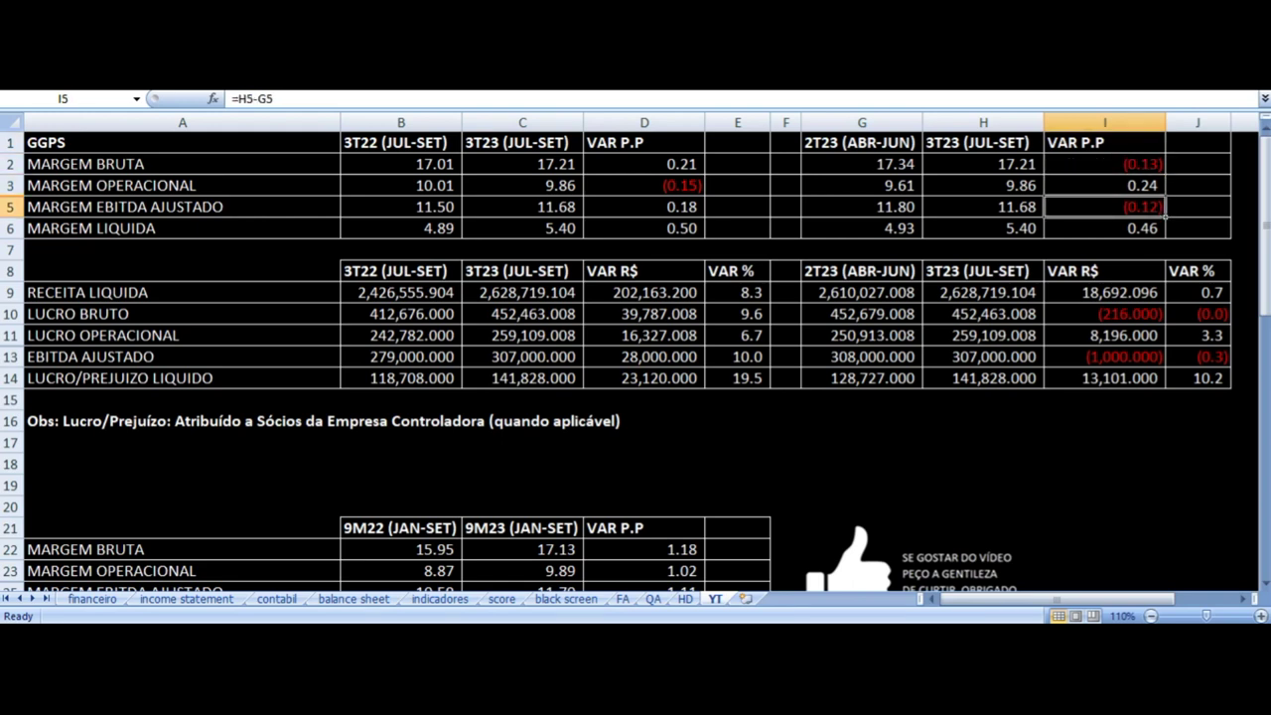
{"action": "key", "text": "Up"}
{"action": "key", "text": "Up"}
{"action": "key", "text": "Up"}
{"action": "key", "text": "Down"}
{"action": "key", "text": "Down"}
{"action": "key", "text": "Down"}
{"action": "key", "text": "Down"}
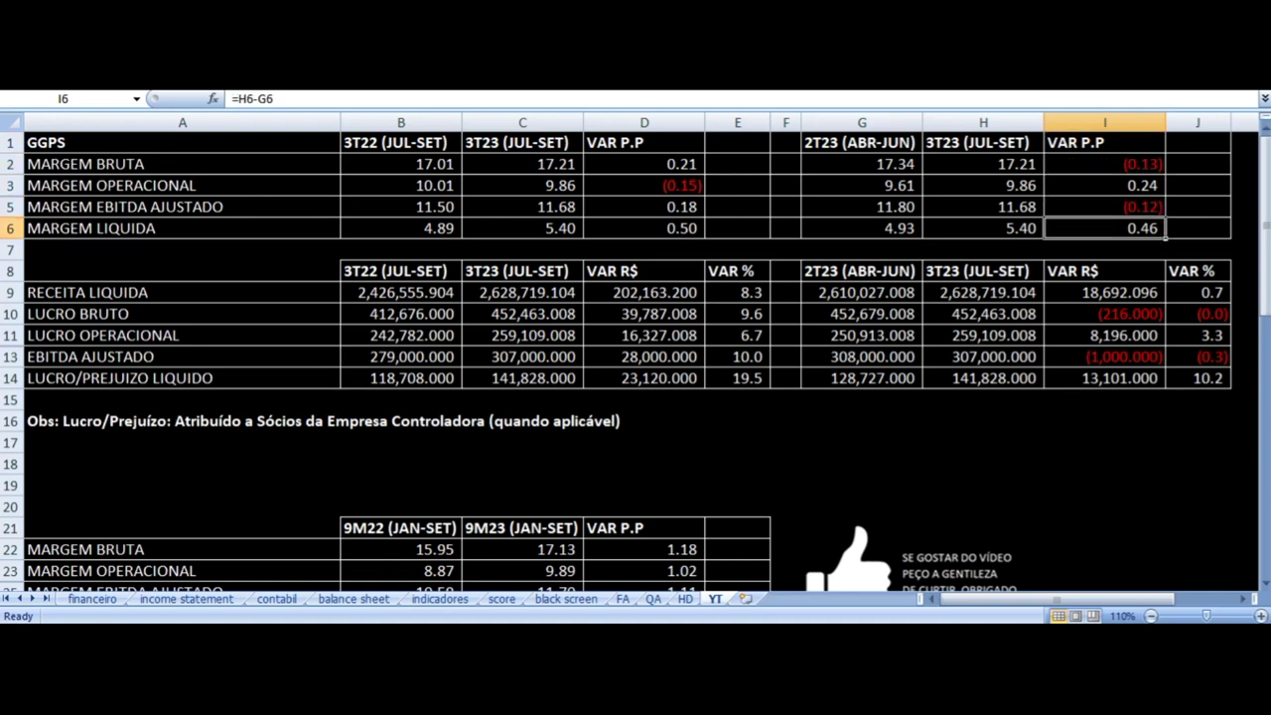
- Check the 2T23–3T23 VAR R$ and VAR % cells for RECEITA LIQUIDA and LUCRO BRUTO
{"action": "key", "text": "Down"}
{"action": "key", "text": "Down"}
{"action": "key", "text": "Down"}
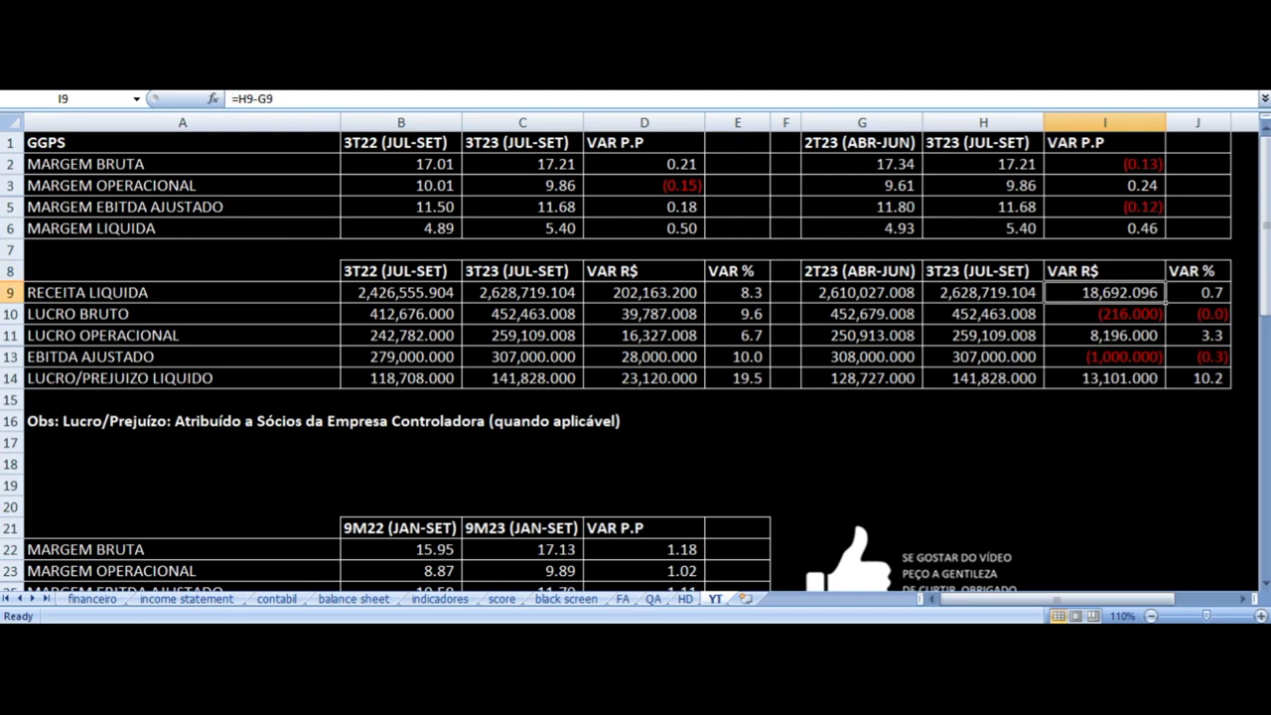
{"action": "key", "text": "Right"}
{"action": "key", "text": "Down"}
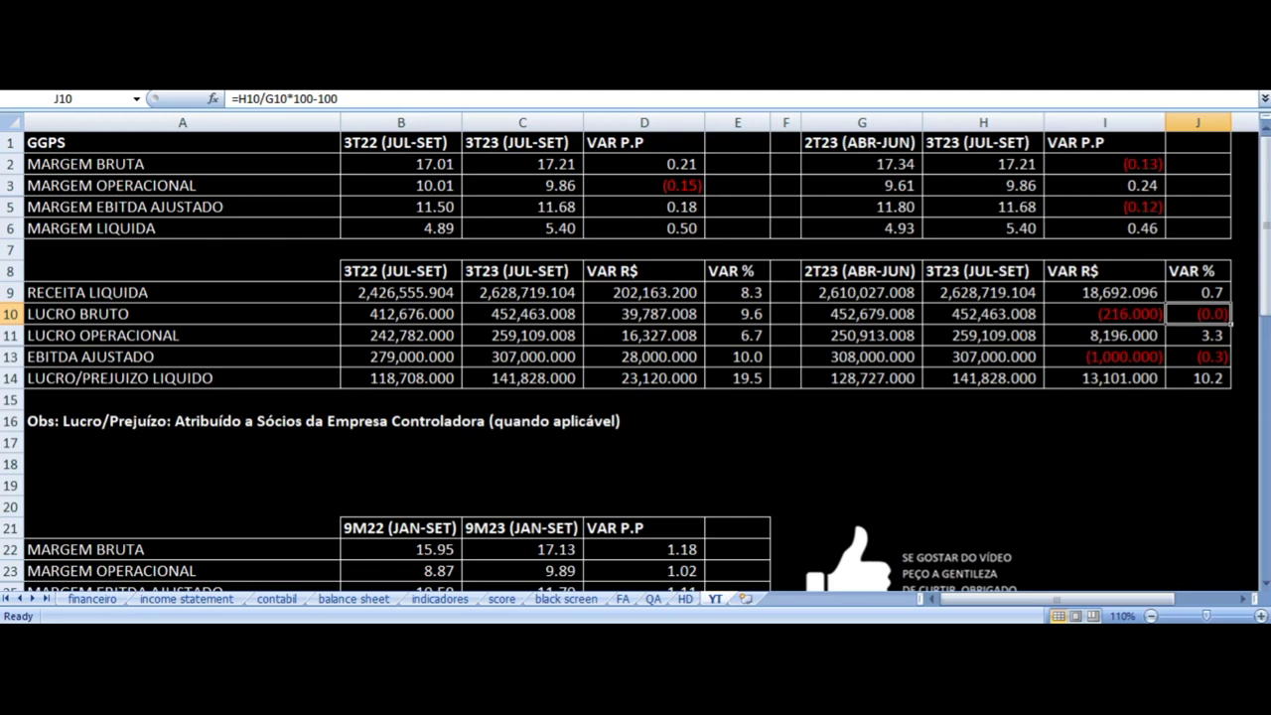
{"action": "key", "text": "Left"}
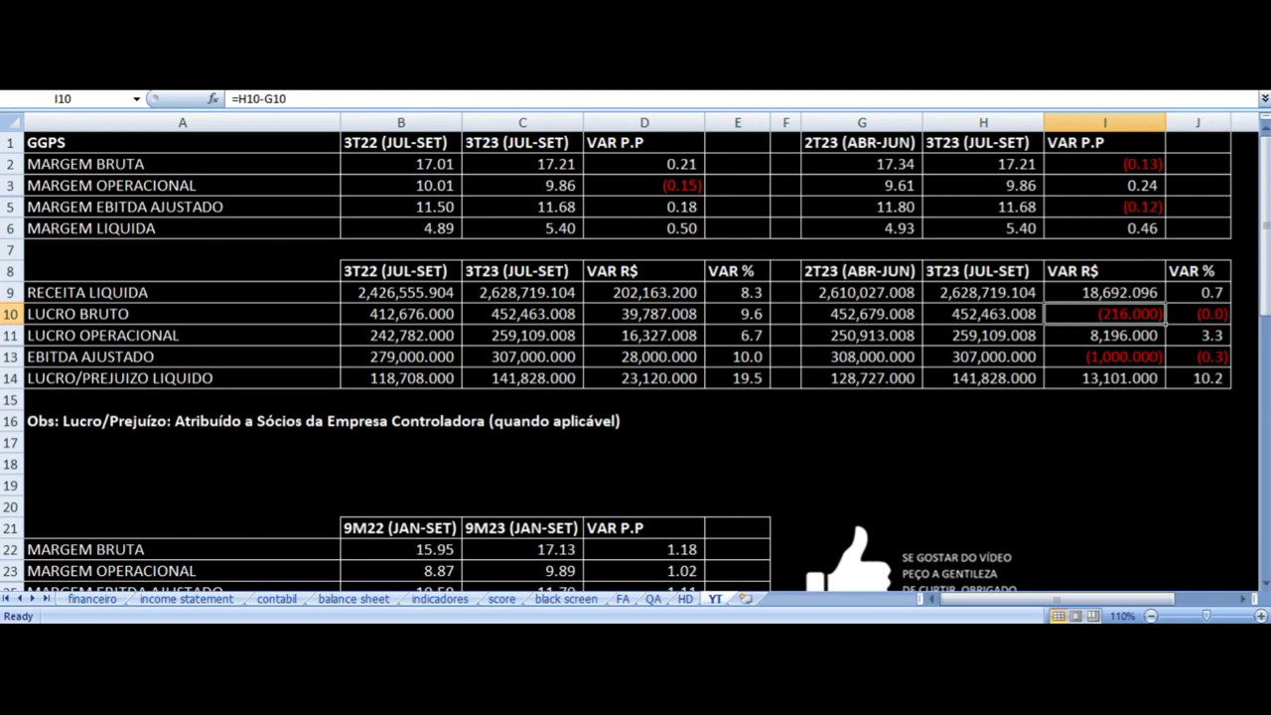
{"action": "key", "text": "Right"}
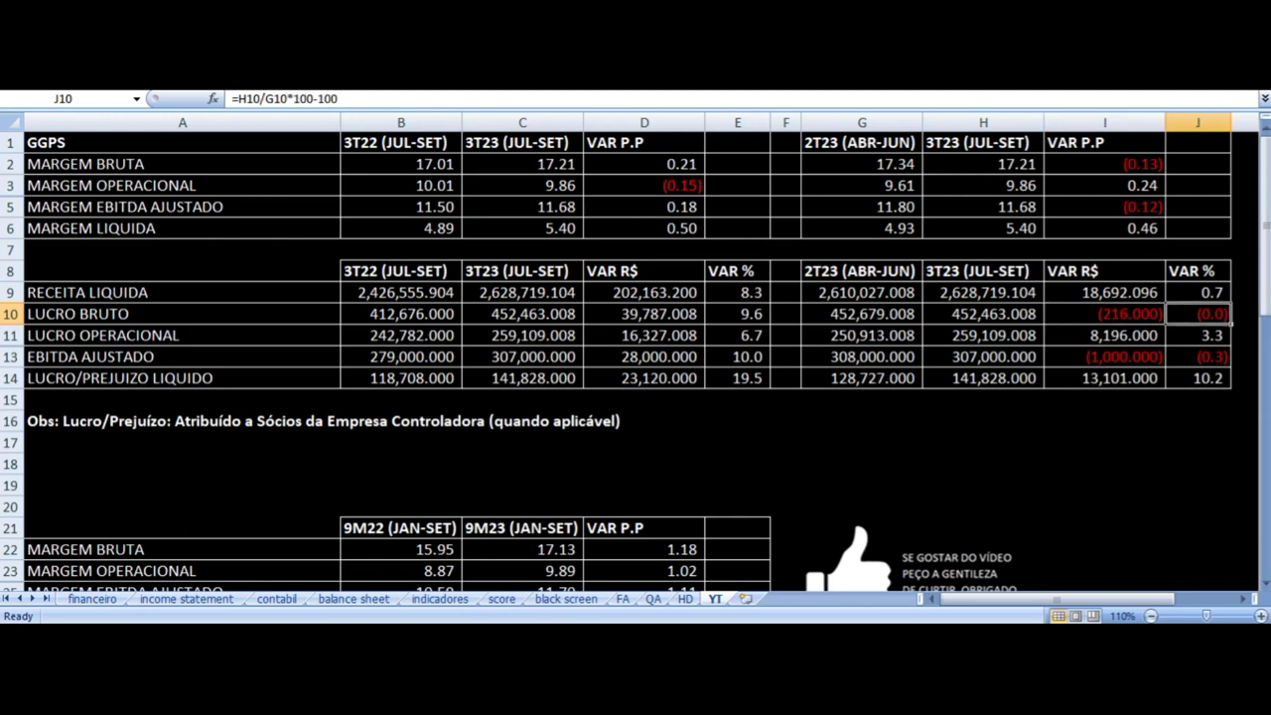
- Temporarily show one more decimal place in LUCRO BRUTO's 2T23–3T23 VAR % cell and restore the original format
{"action": "key", "text": "alt+h"}
{"action": "key", "text": "0"}
{"action": "key", "text": "alt+h"}
{"action": "key", "text": "9"}
- Check the 2T23–3T23 variation cells for LUCRO OPERACIONAL and EBITDA AJUSTADO
{"action": "left_click", "coordinate": [1196, 335]}
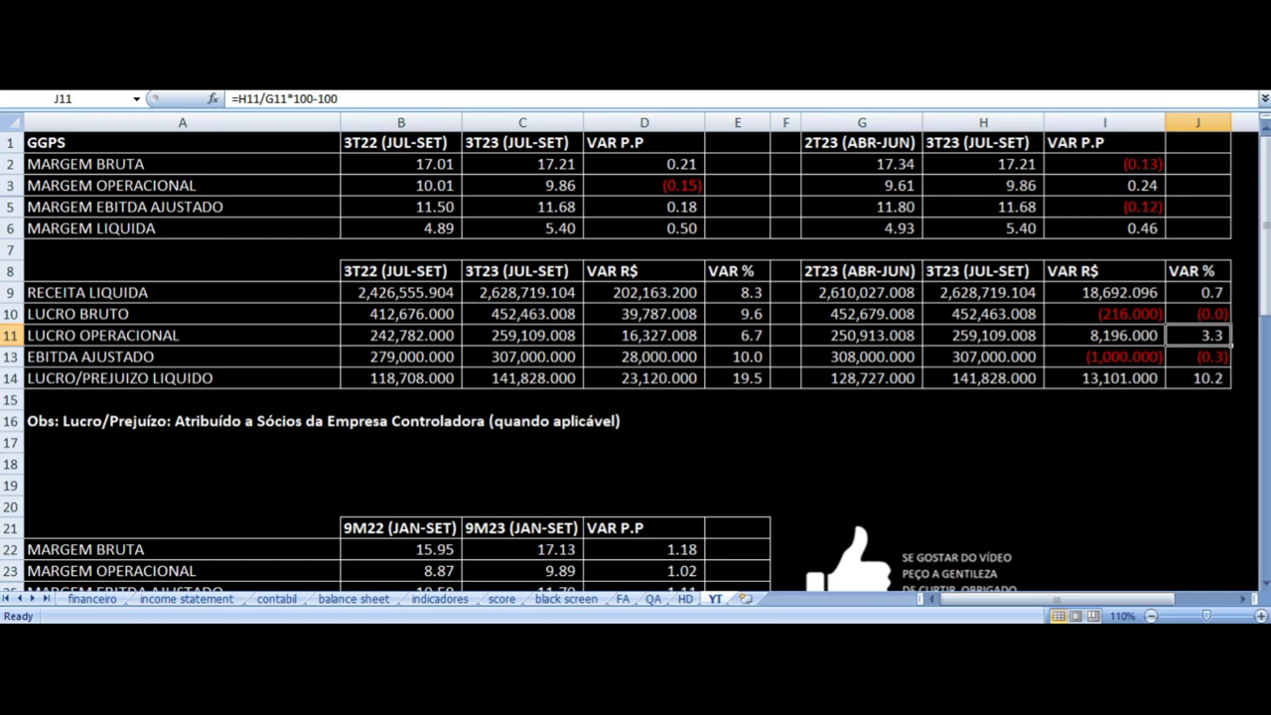
{"action": "left_click", "coordinate": [1196, 356]}
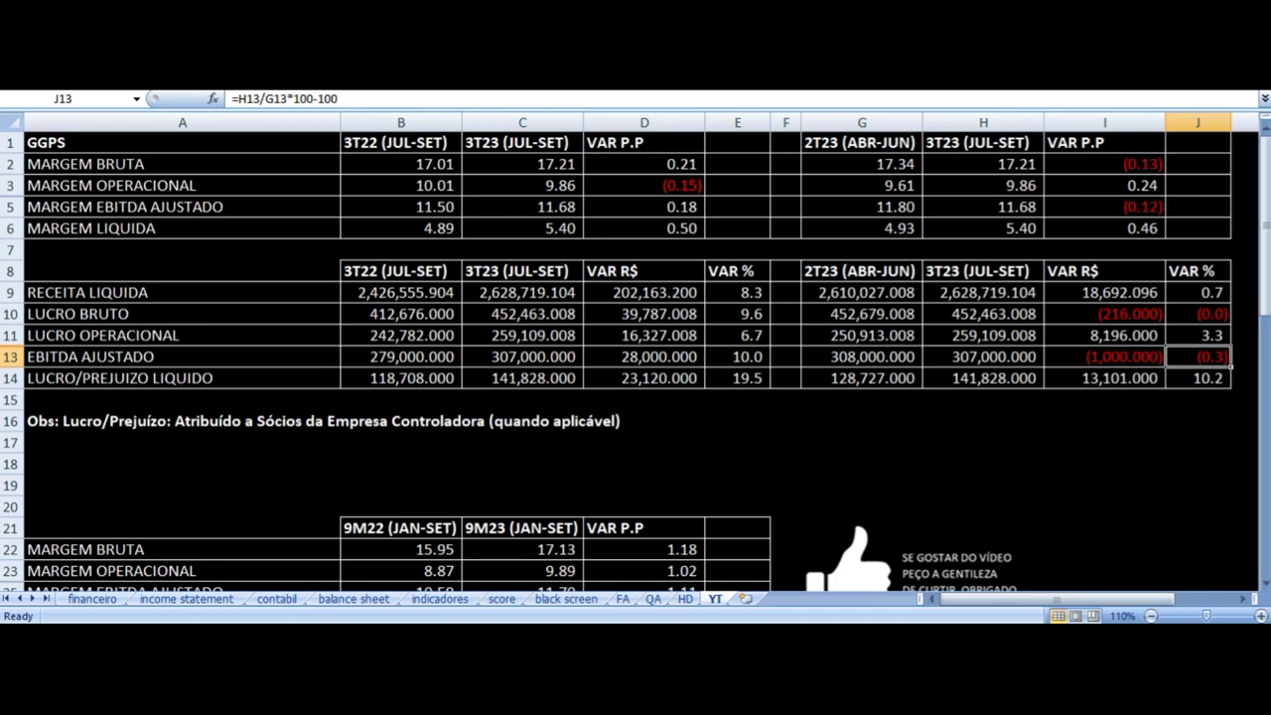
{"action": "left_click", "coordinate": [1105, 356]}
- Examine the LUCRO/PREJUIZO LIQUIDO row for 2T23 and 3T23 with its VAR R$ and VAR %, and recheck RECEITA LIQUIDA's VAR %
{"action": "left_click", "coordinate": [1104, 378]}
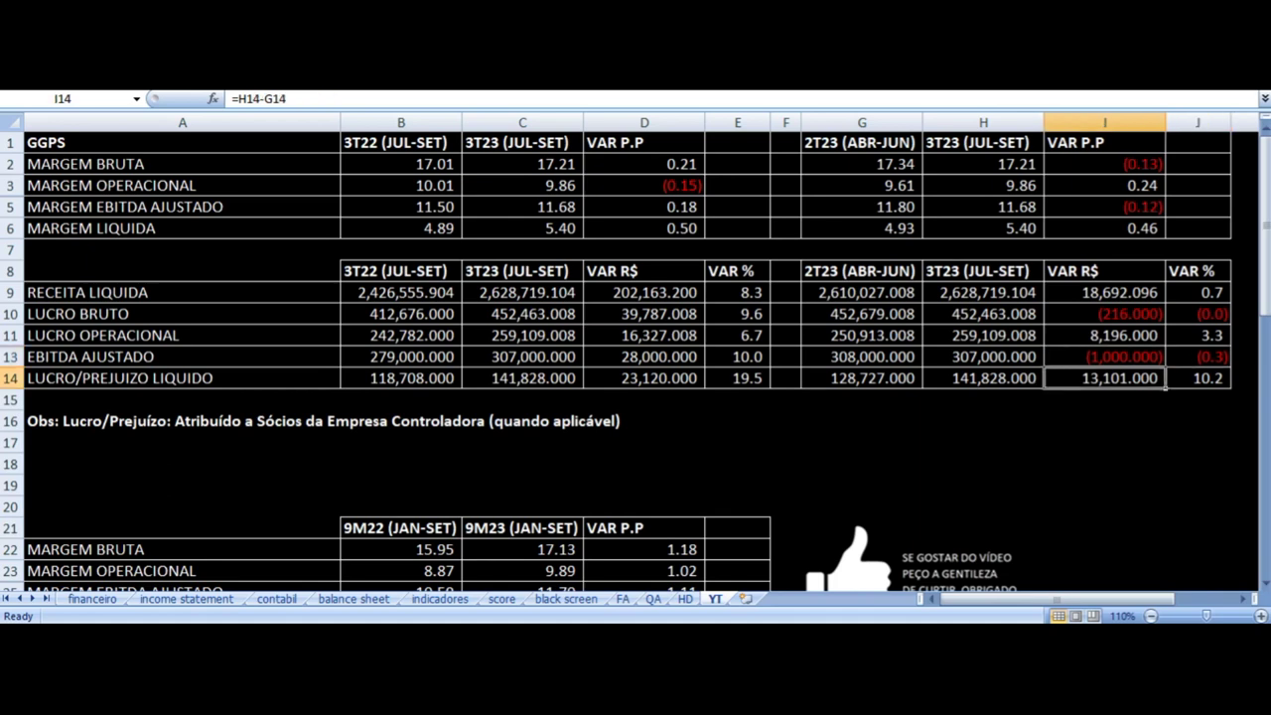
{"action": "left_click", "coordinate": [1196, 377]}
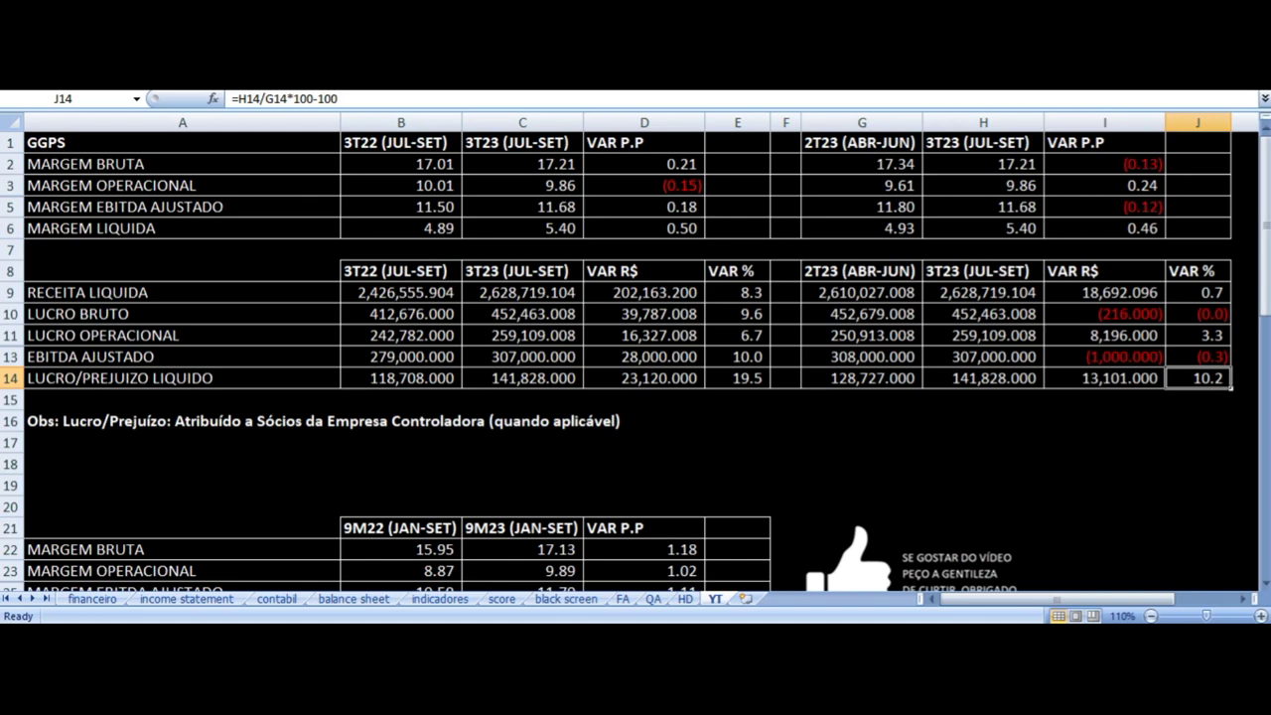
{"action": "left_click", "coordinate": [1104, 377]}
{"action": "left_click", "coordinate": [861, 377]}
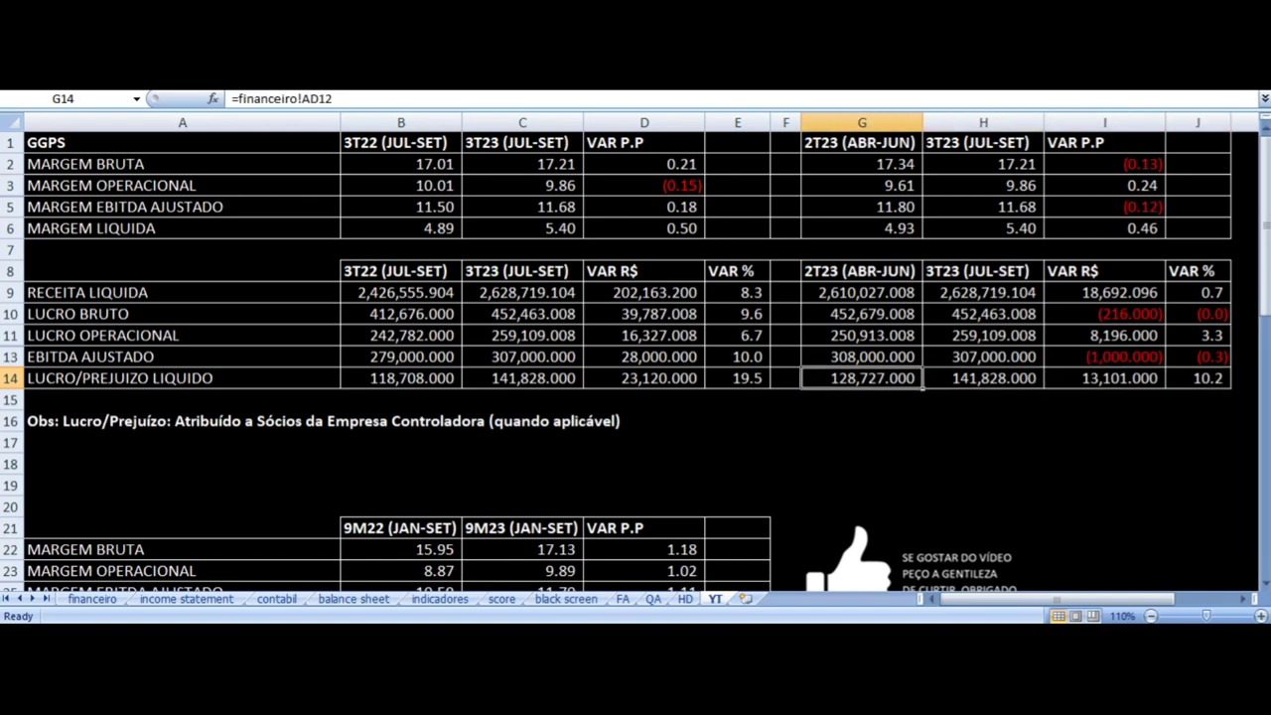
{"action": "left_click", "coordinate": [982, 378]}
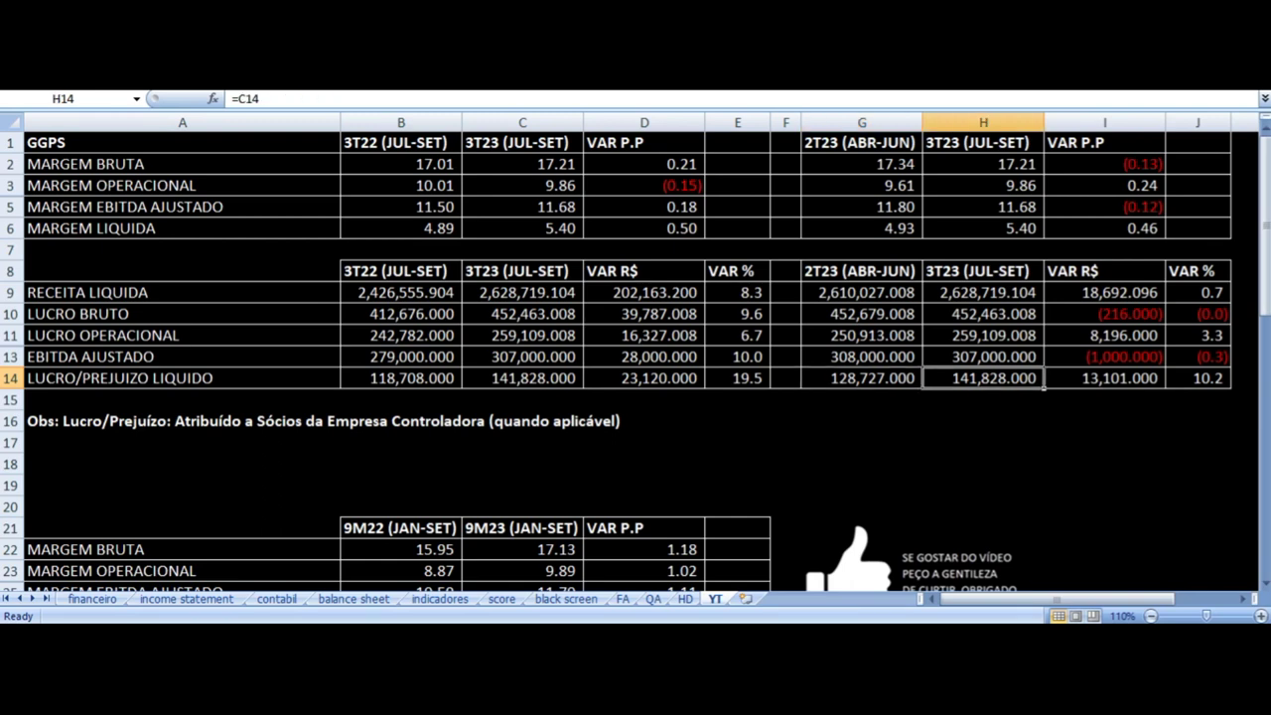
{"action": "left_click", "coordinate": [1104, 378]}
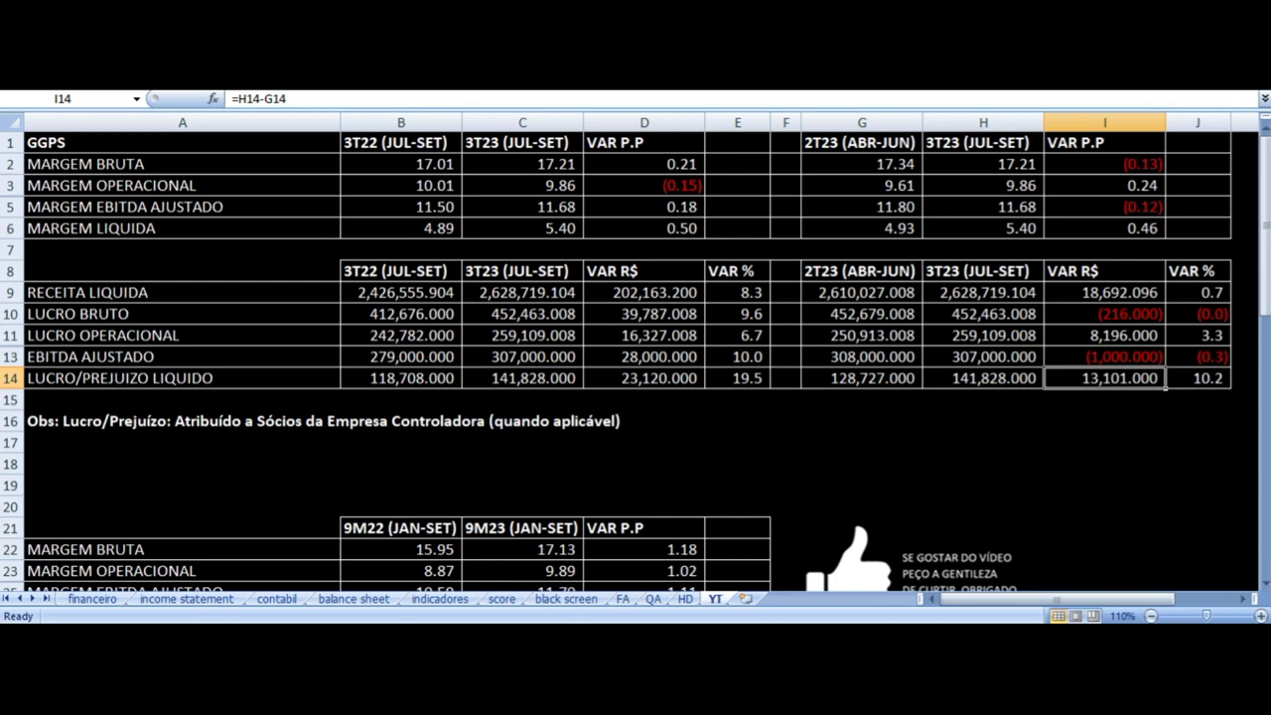
{"action": "left_click", "coordinate": [1197, 296]}
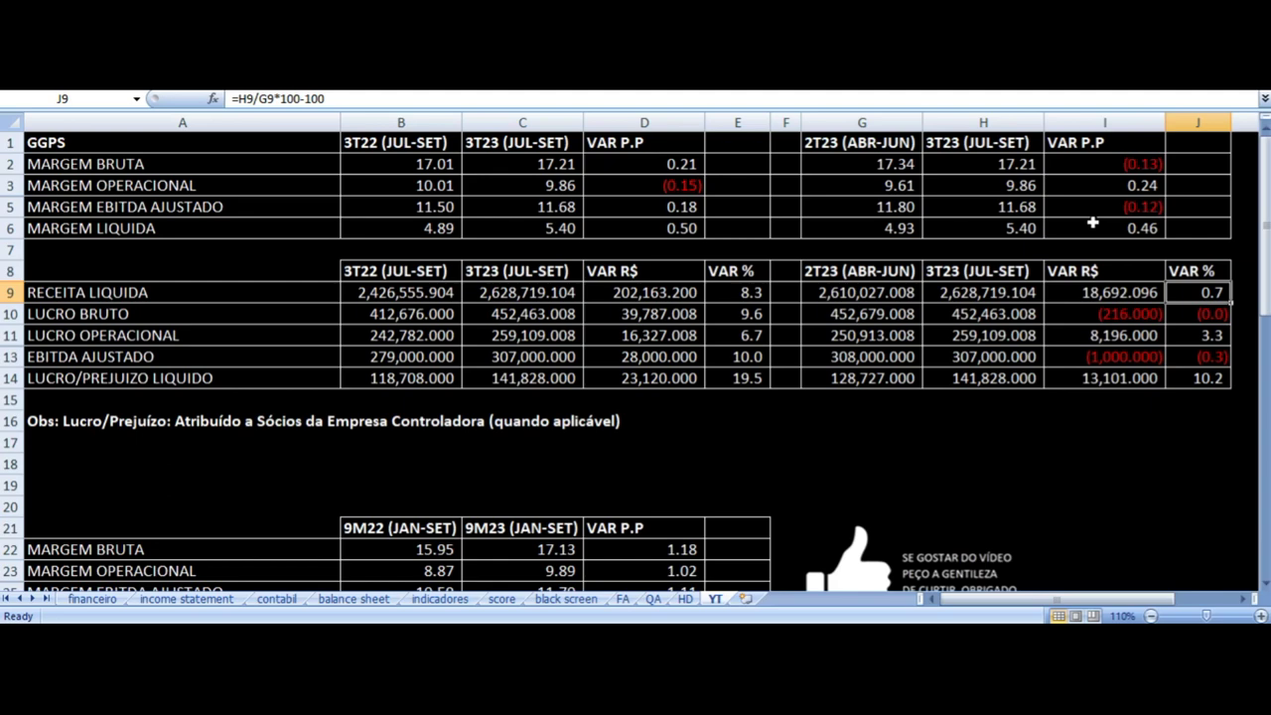
- Review the 9M22–9M23 VAR P.P figures for the gross, operating, adjusted EBITDA and net margins in column D
{"action": "scroll", "coordinate": [702, 308], "scroll_direction": "down", "scroll_amount": 5}
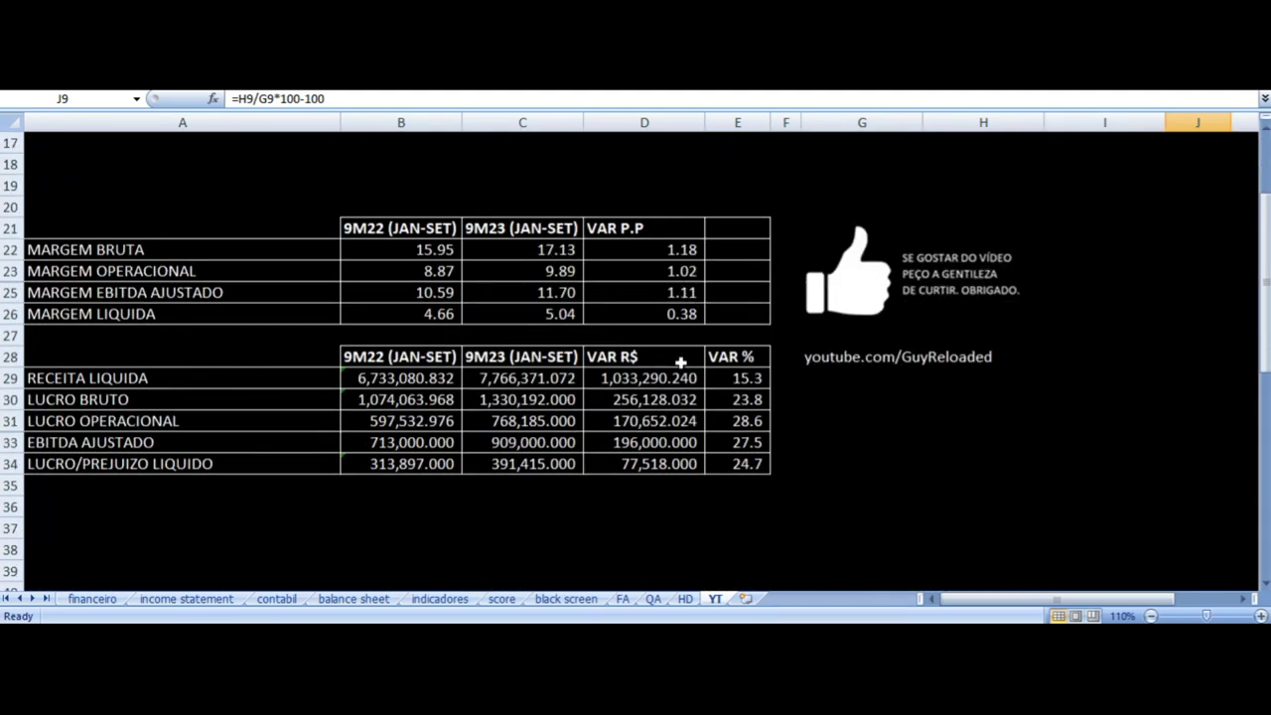
{"action": "left_click", "coordinate": [669, 249]}
{"action": "key", "text": "Up"}
{"action": "key", "text": "Down"}
{"action": "key", "text": "Down"}
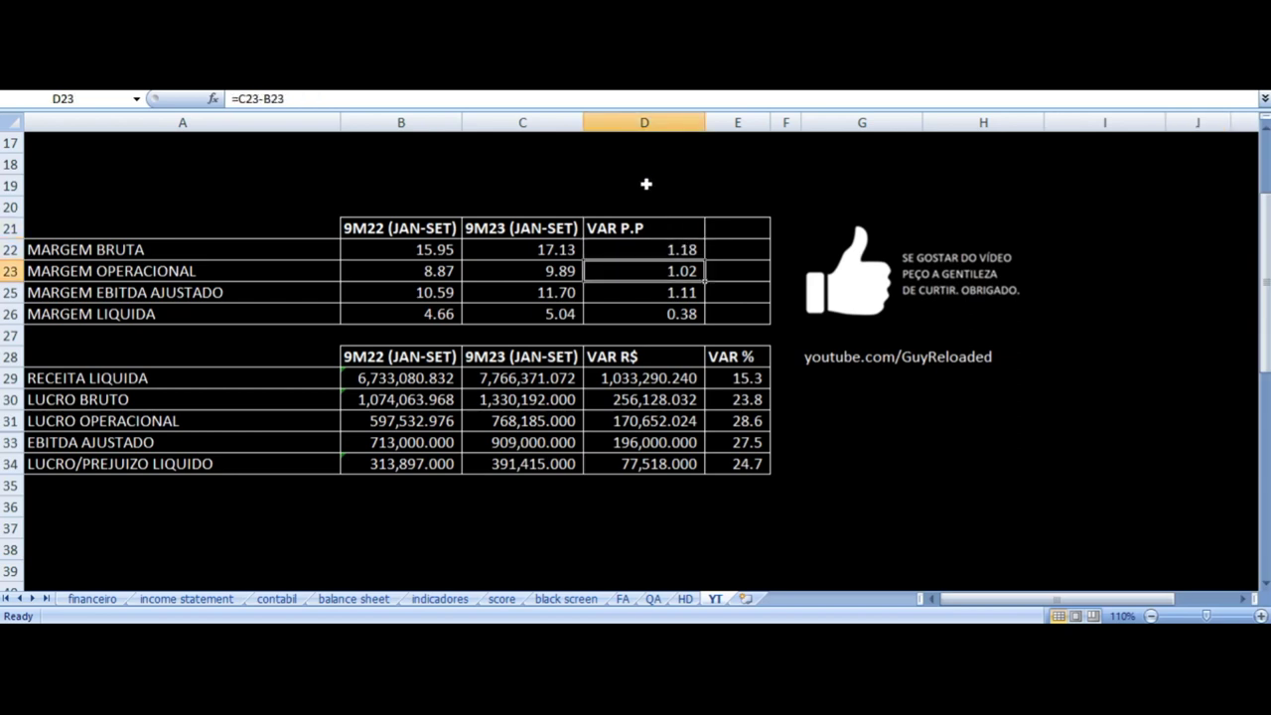
{"action": "key", "text": "Up"}
{"action": "key", "text": "Up"}
{"action": "key", "text": "Down"}
{"action": "key", "text": "Down"}
{"action": "key", "text": "Down"}
{"action": "key", "text": "Down"}
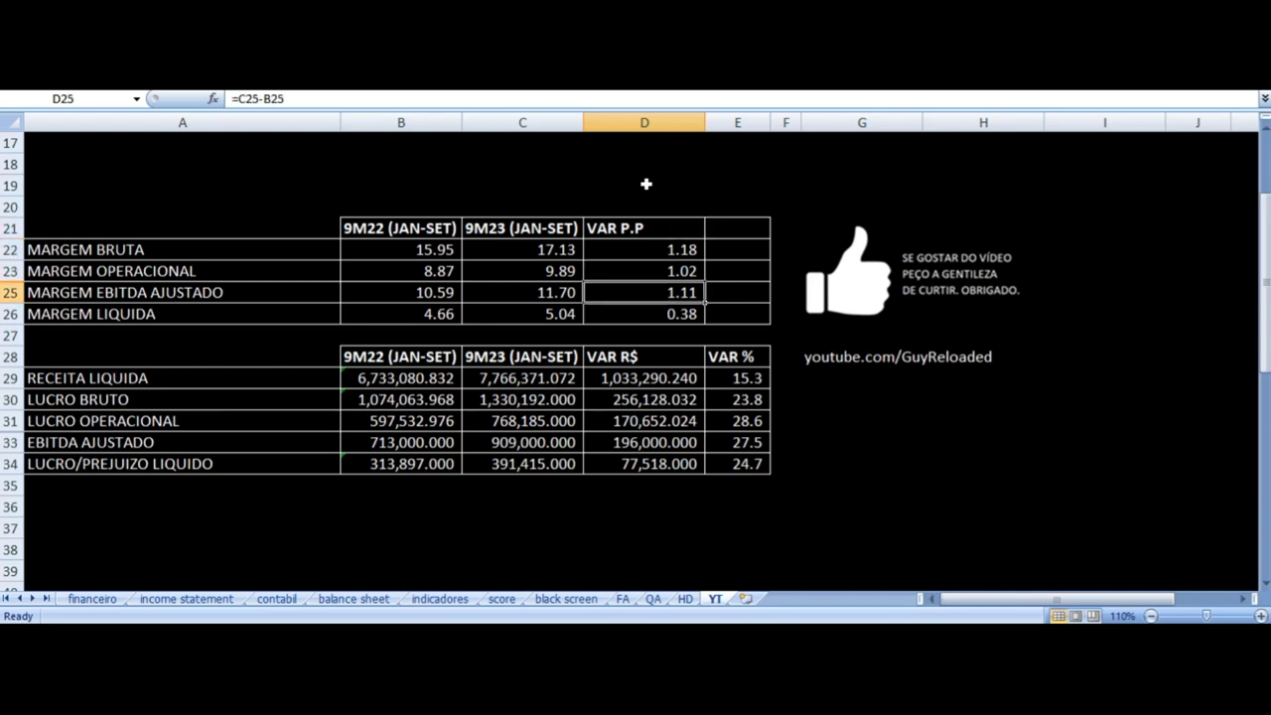
{"action": "key", "text": "Up"}
{"action": "key", "text": "Up"}
{"action": "key", "text": "Up"}
{"action": "key", "text": "Up"}
{"action": "key", "text": "Down"}
{"action": "key", "text": "Down"}
{"action": "key", "text": "Down"}
{"action": "key", "text": "Down"}
{"action": "key", "text": "Down"}
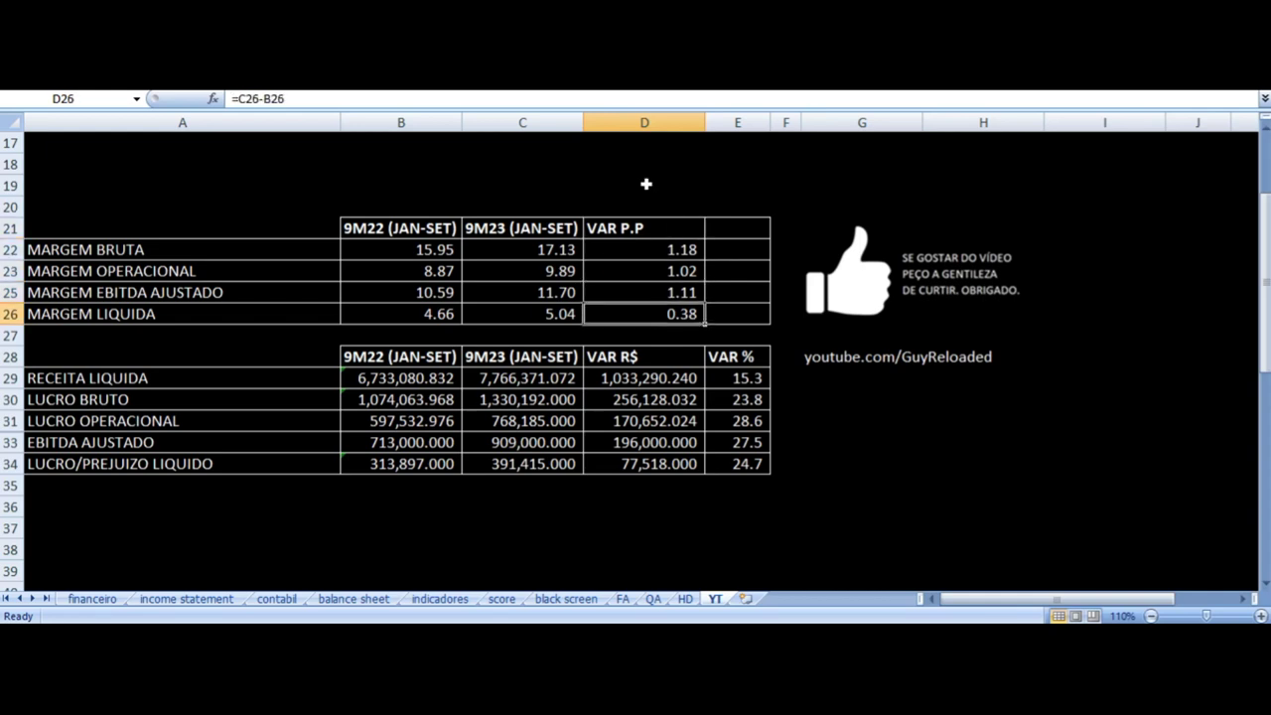
- Examine the RECEITA LIQUIDA row for 9M22 and 9M23, including its period headers, VAR R$ and VAR % cells
{"action": "key", "text": "Down"}
{"action": "key", "text": "Down"}
{"action": "key", "text": "Down"}
{"action": "key", "text": "Right"}
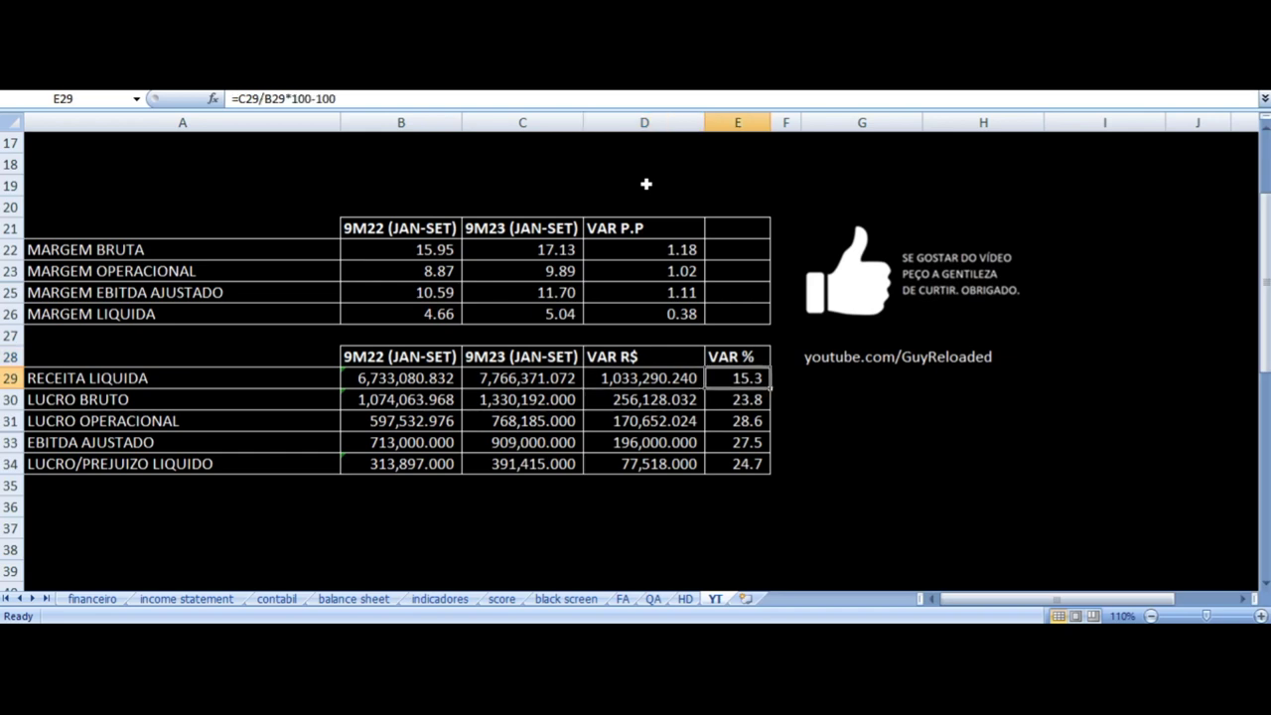
{"action": "key", "text": "Left"}
{"action": "key", "text": "Left"}
{"action": "key", "text": "Left"}
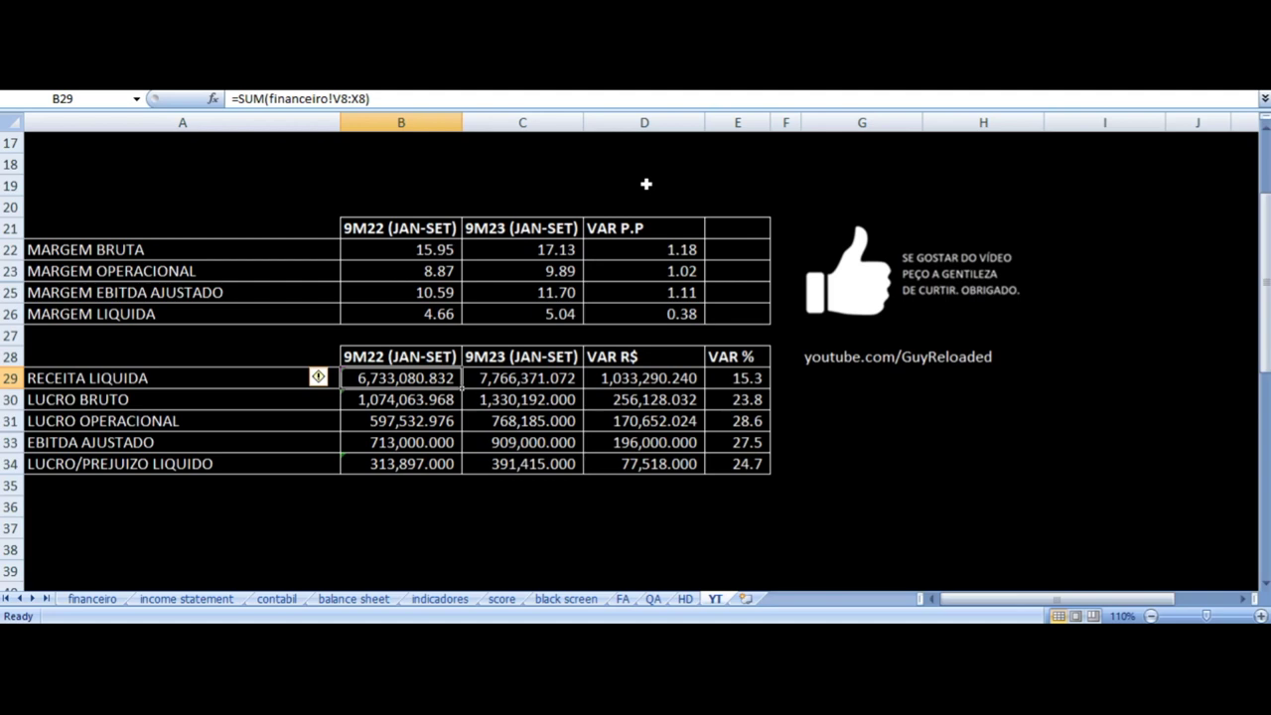
{"action": "key", "text": "Right"}
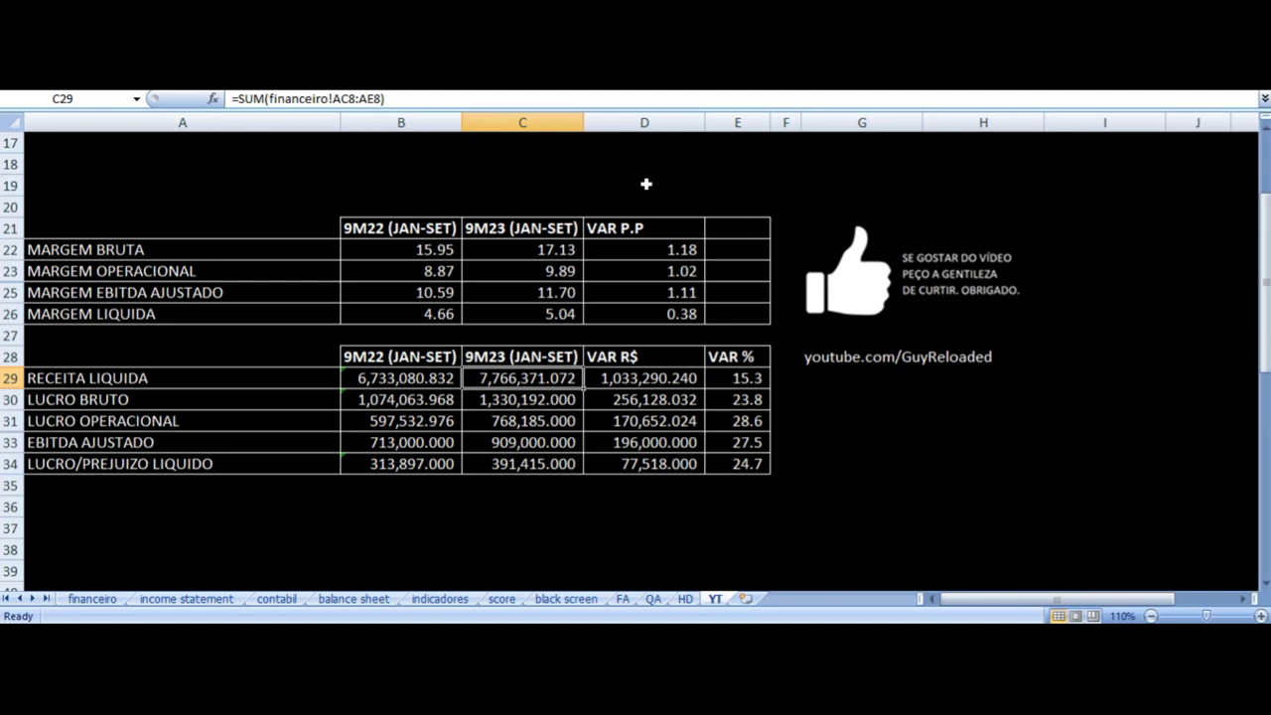
{"action": "key", "text": "Up"}
{"action": "key", "text": "Left"}
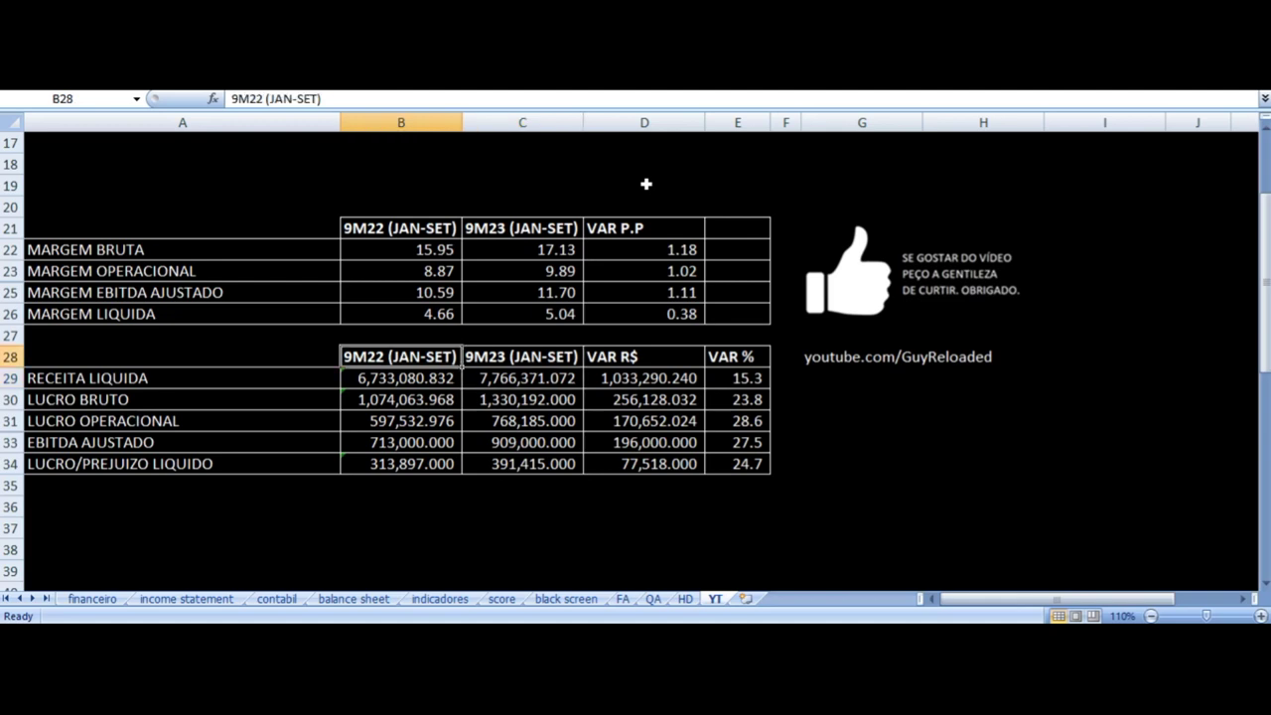
{"action": "key", "text": "Right"}
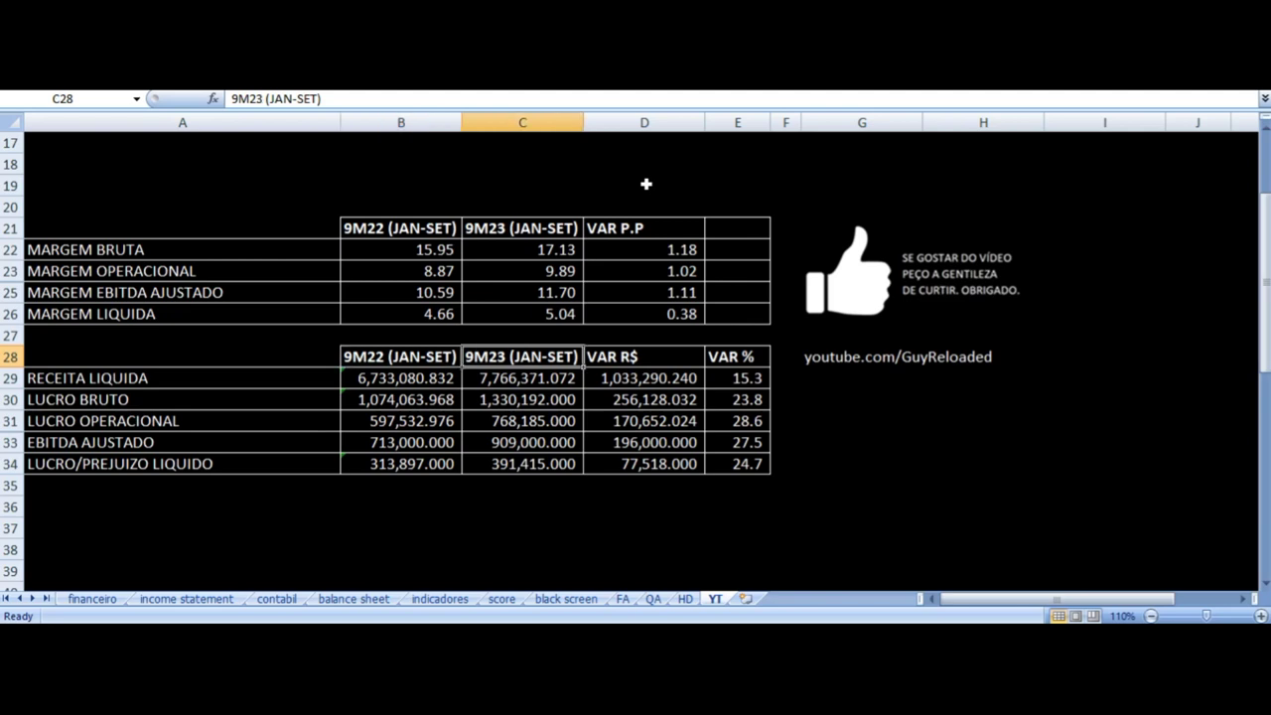
{"action": "key", "text": "Down"}
{"action": "key", "text": "Right"}
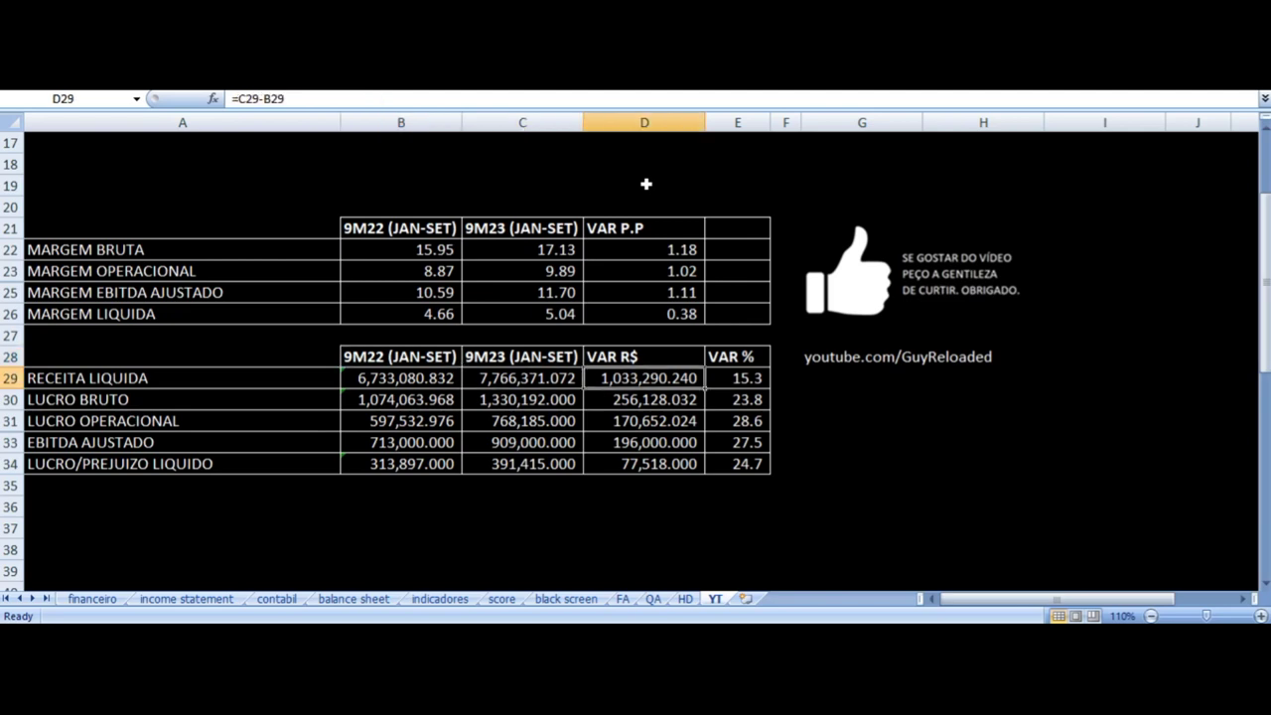
{"action": "key", "text": "Right"}
- Check the 9M22–9M23 VAR % cells for LUCRO BRUTO, LUCRO OPERACIONAL and EBITDA AJUSTADO
{"action": "key", "text": "Down"}
{"action": "key", "text": "Left"}
{"action": "key", "text": "Left"}
{"action": "key", "text": "Left"}
{"action": "key", "text": "Left"}
{"action": "key", "text": "Right"}
{"action": "key", "text": "Right"}
{"action": "key", "text": "Right"}
{"action": "key", "text": "Right"}
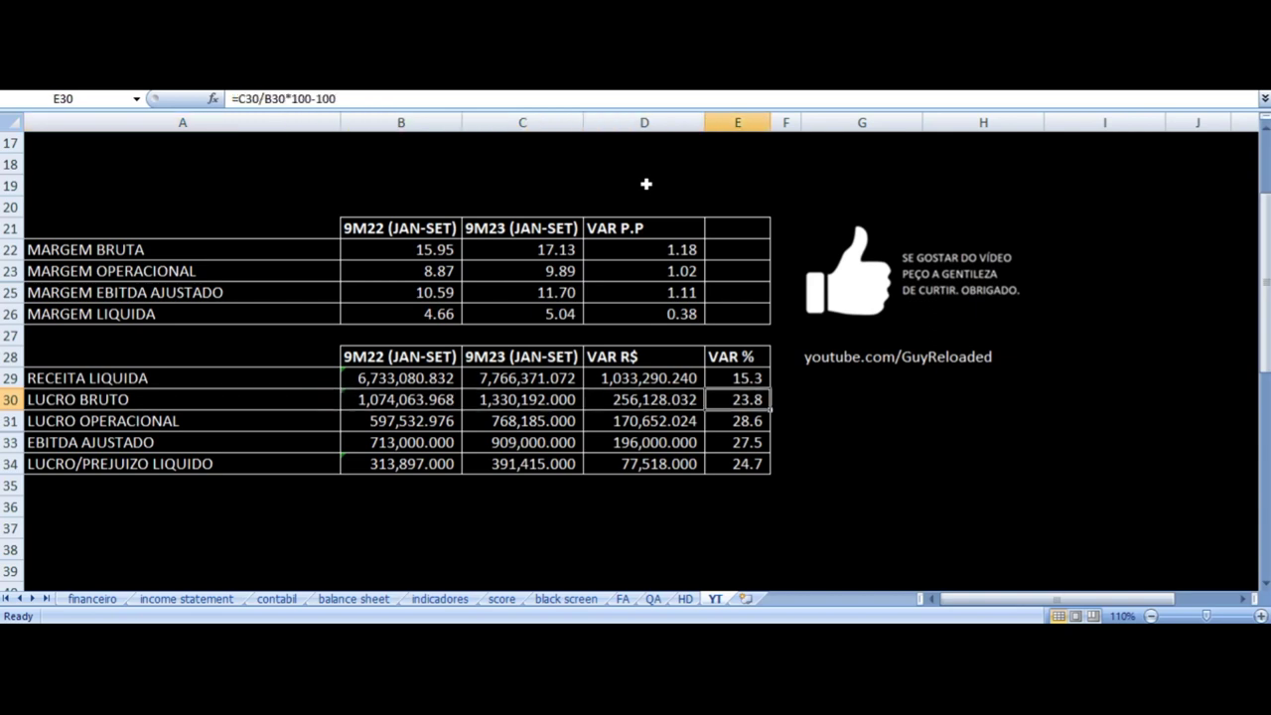
{"action": "key", "text": "Down"}
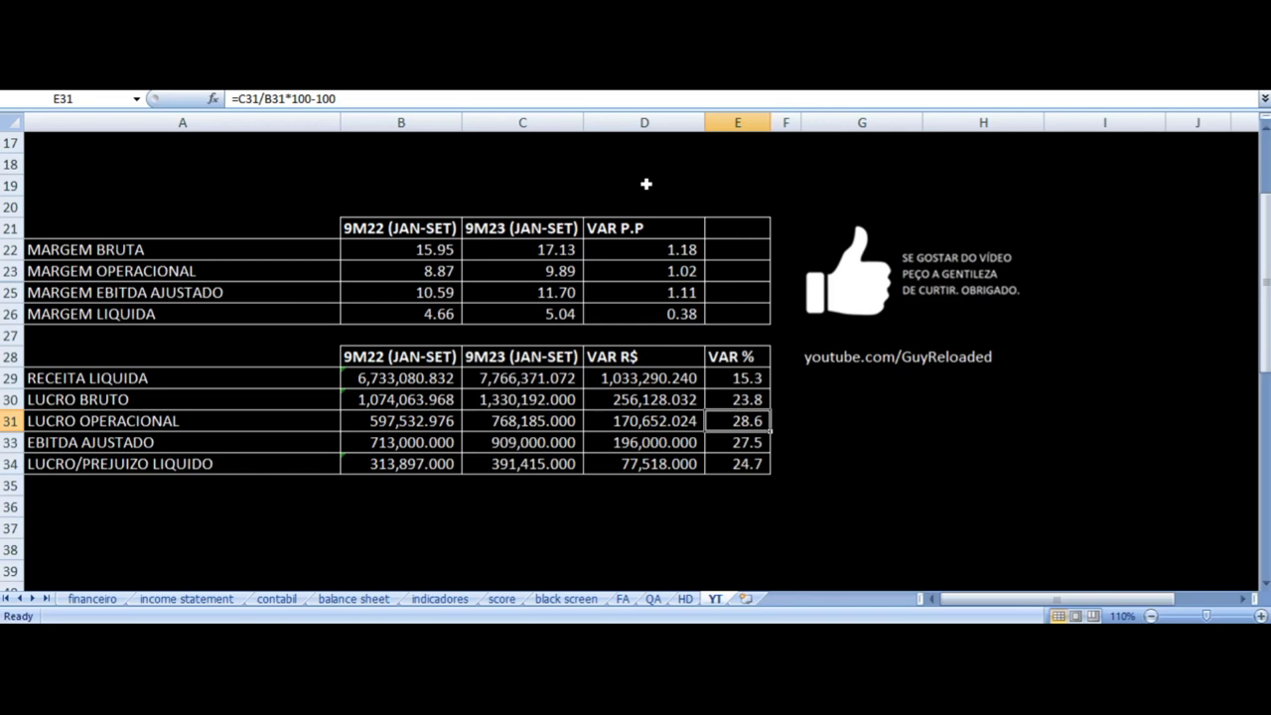
{"action": "key", "text": "Down"}
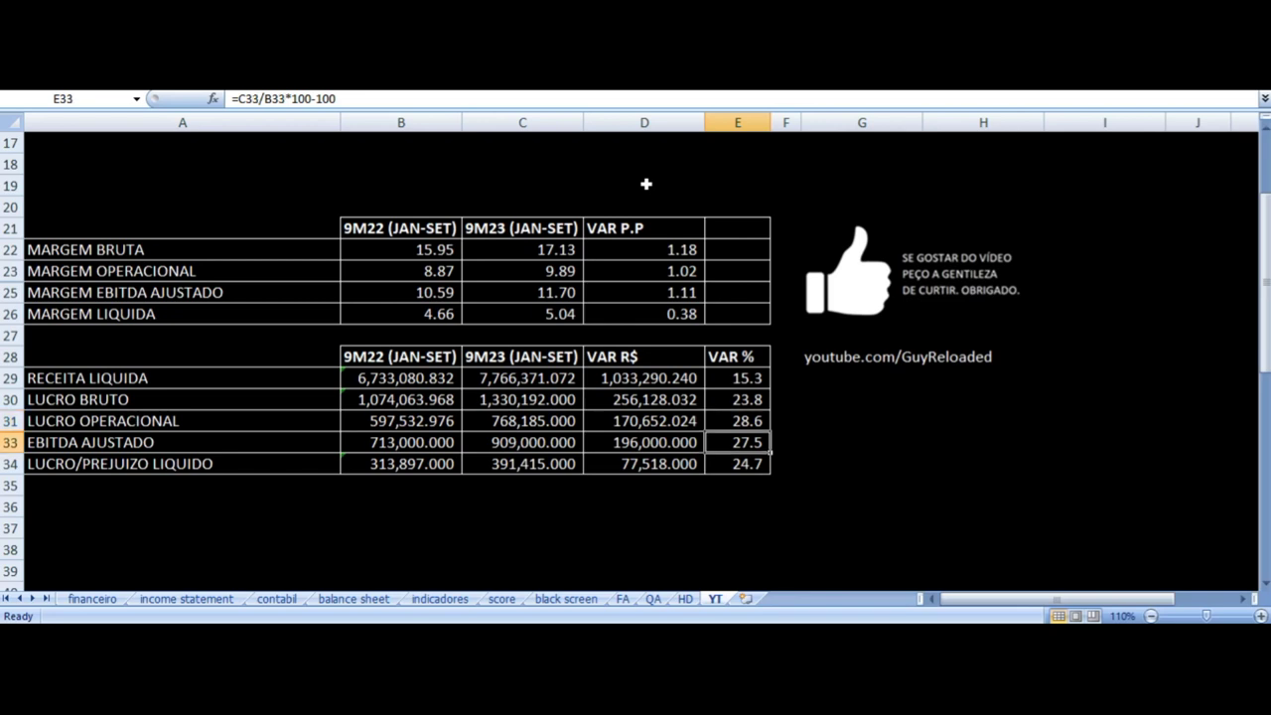
- Examine the LUCRO/PREJUIZO LIQUIDO row for 9M22 and 9M23, including its VAR % and VAR R$ cells
{"action": "key", "text": "Down"}
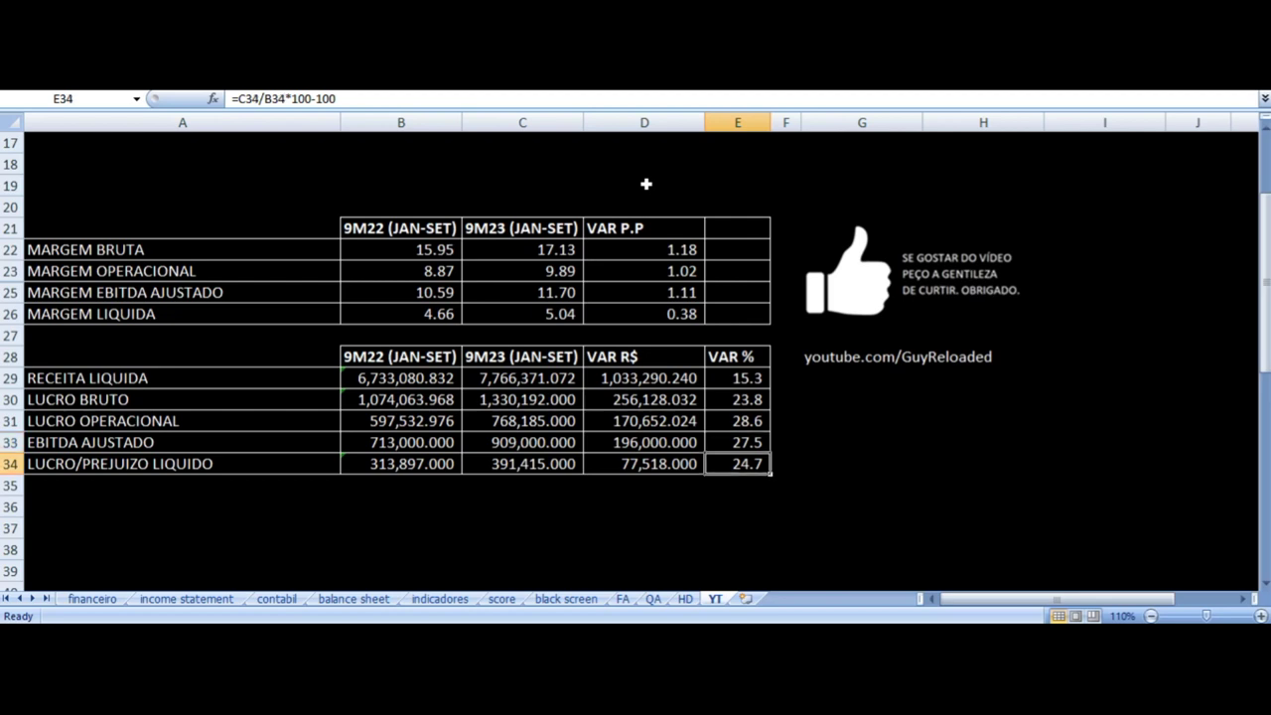
{"action": "key", "text": "Left"}
{"action": "key", "text": "Left"}
{"action": "key", "text": "Left"}
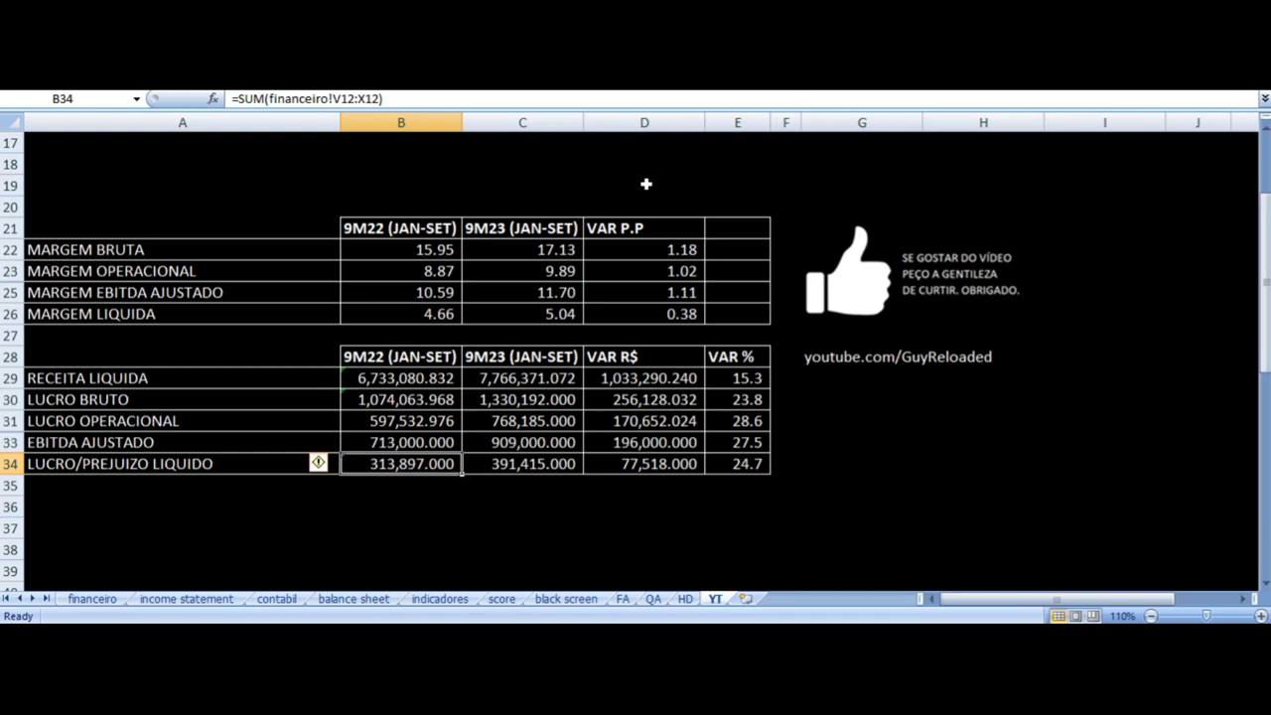
{"action": "key", "text": "Right"}
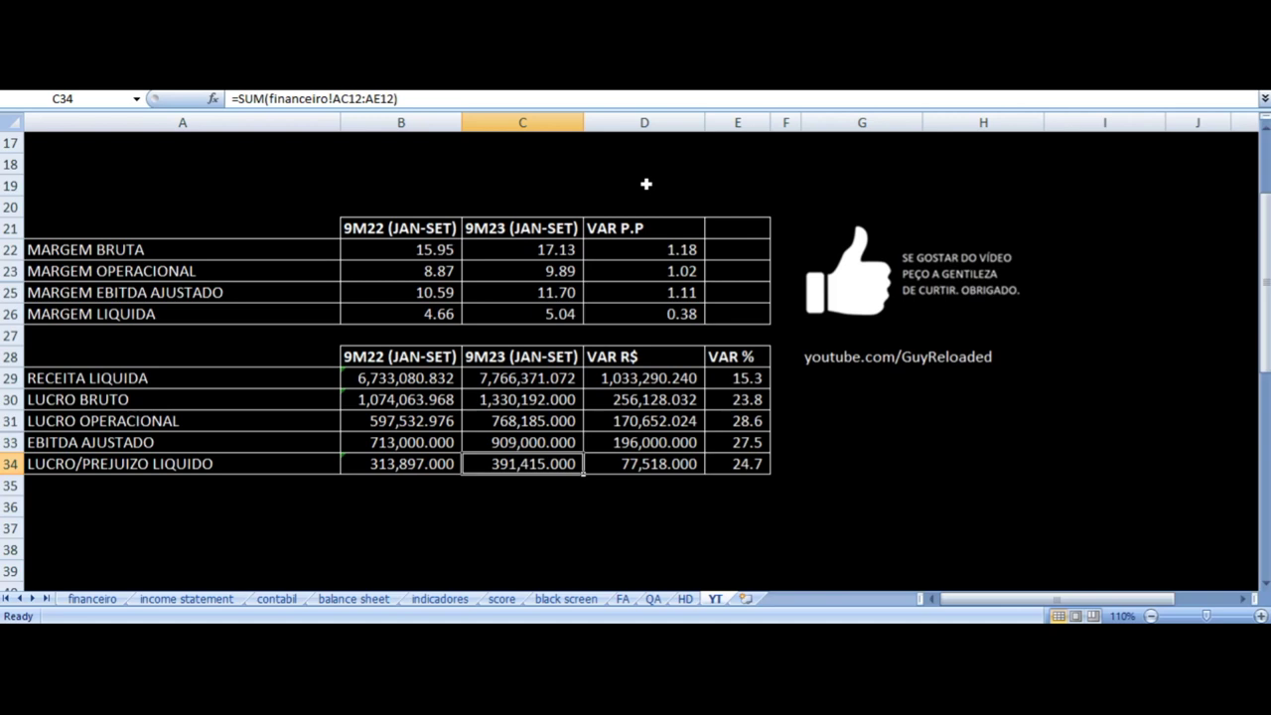
{"action": "key", "text": "Right"}
{"action": "key", "text": "Right"}
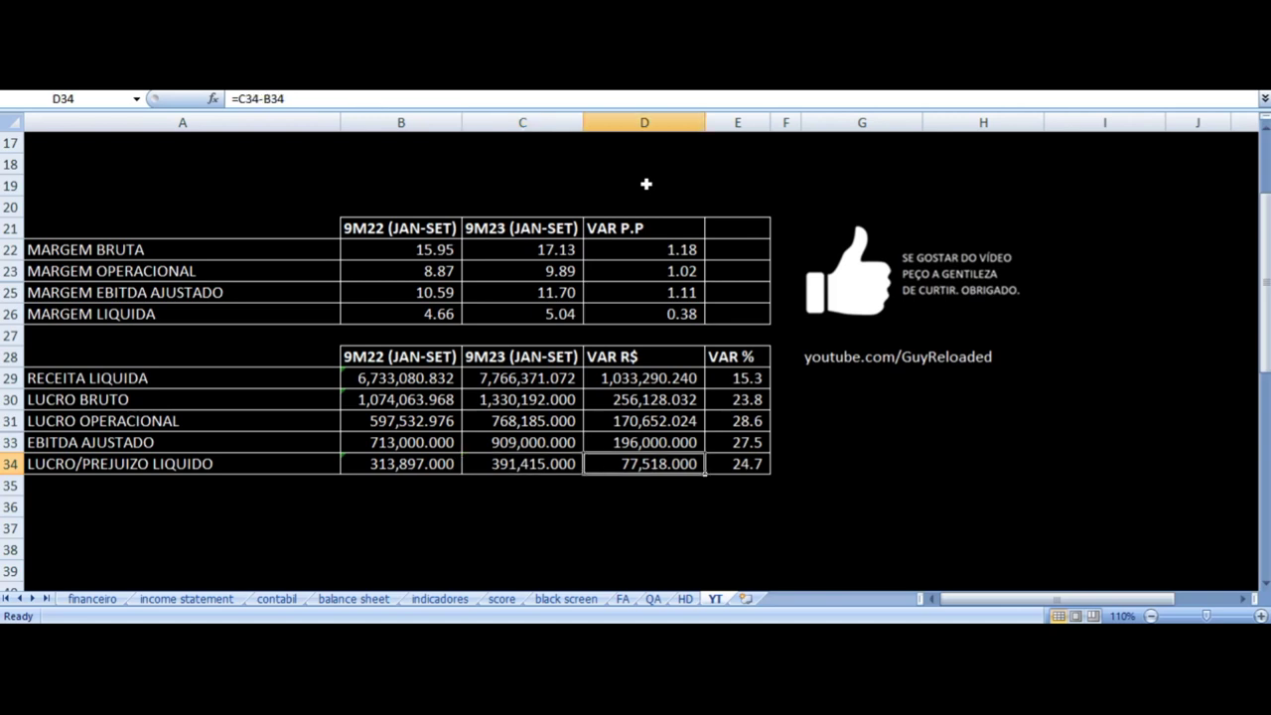
{"action": "key", "text": "Left"}
{"action": "key", "text": "Left"}
{"action": "key", "text": "Left"}
{"action": "key", "text": "Left"}
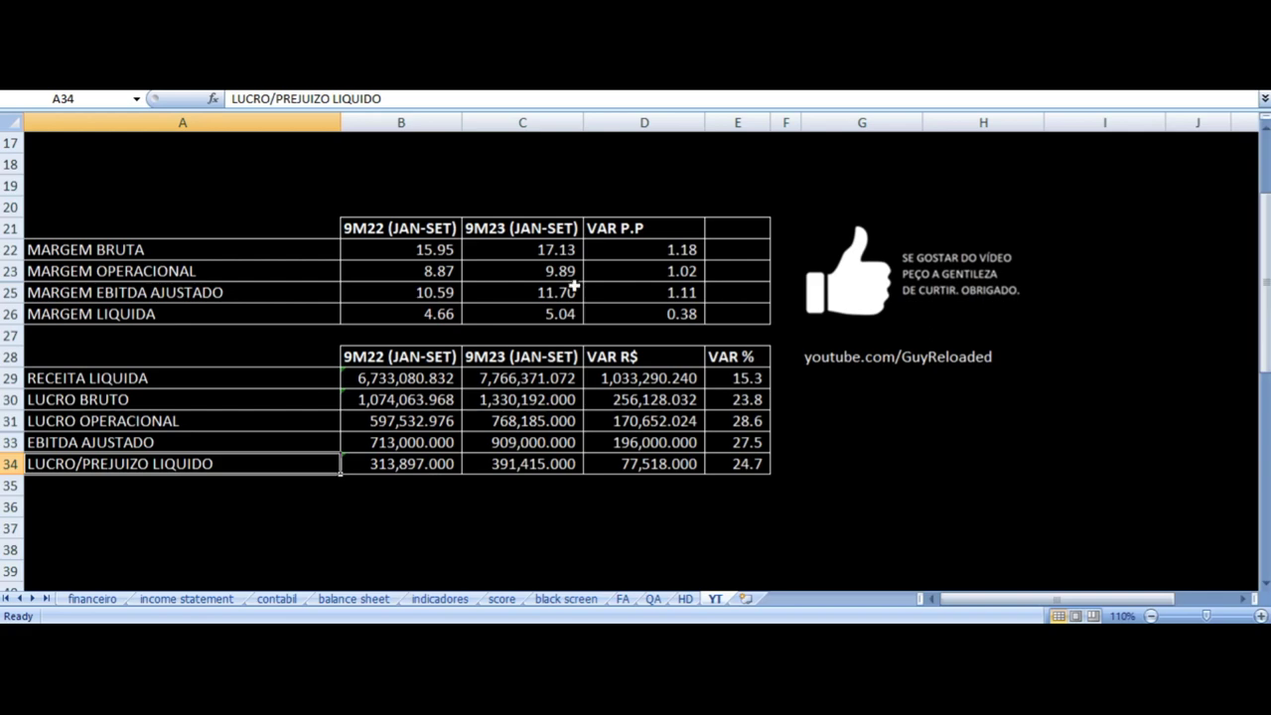
- Review the 12-month net revenue, net profit and net margin in rows 45 to 47
{"action": "scroll", "coordinate": [571, 290], "scroll_direction": "down", "scroll_amount": 5}
{"action": "scroll", "coordinate": [571, 290], "scroll_direction": "down", "scroll_amount": 1}
{"action": "scroll", "coordinate": [571, 290], "scroll_direction": "down", "scroll_amount": 2}
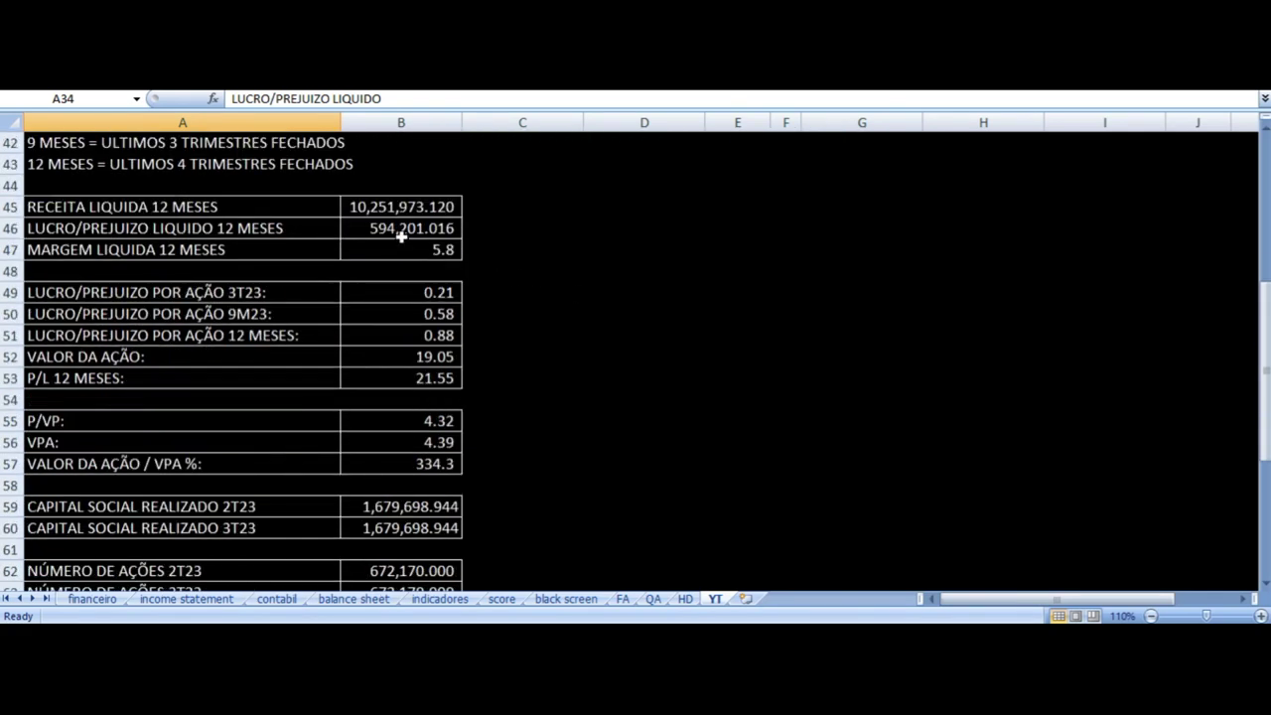
{"action": "left_click", "coordinate": [380, 206]}
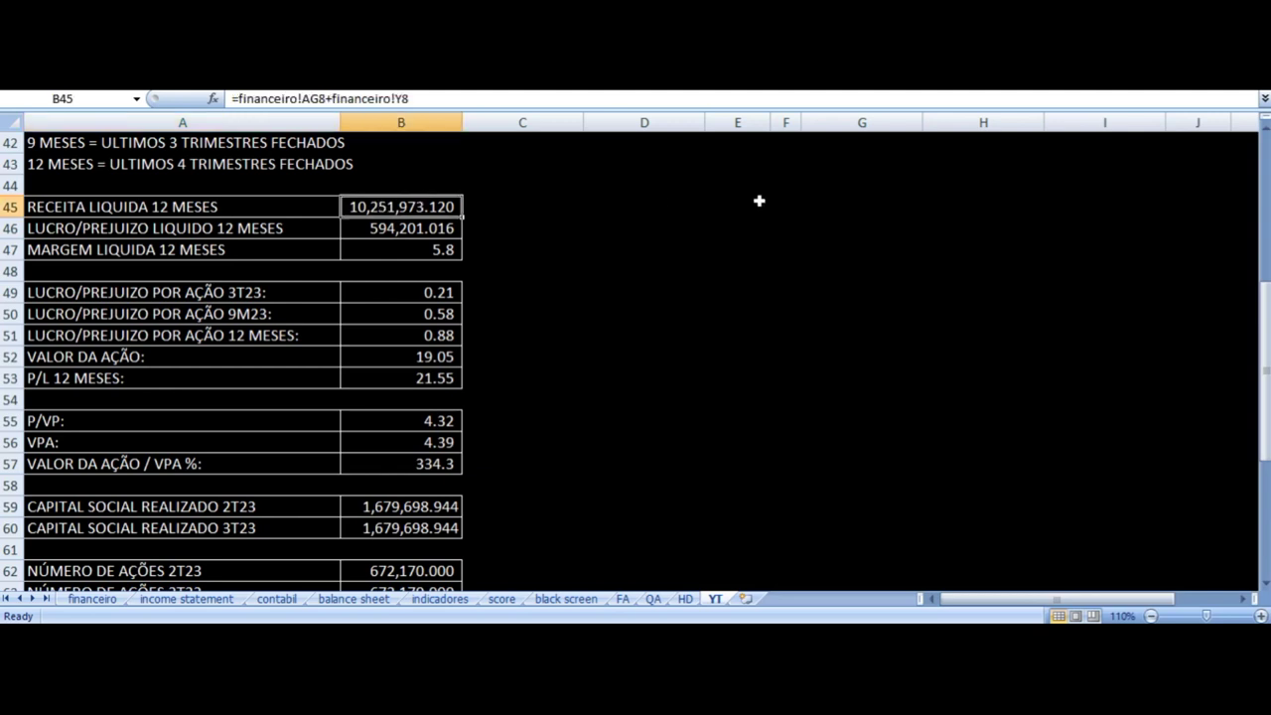
{"action": "key", "text": "Left"}
{"action": "key", "text": "Right"}
{"action": "key", "text": "Down"}
{"action": "key", "text": "Left"}
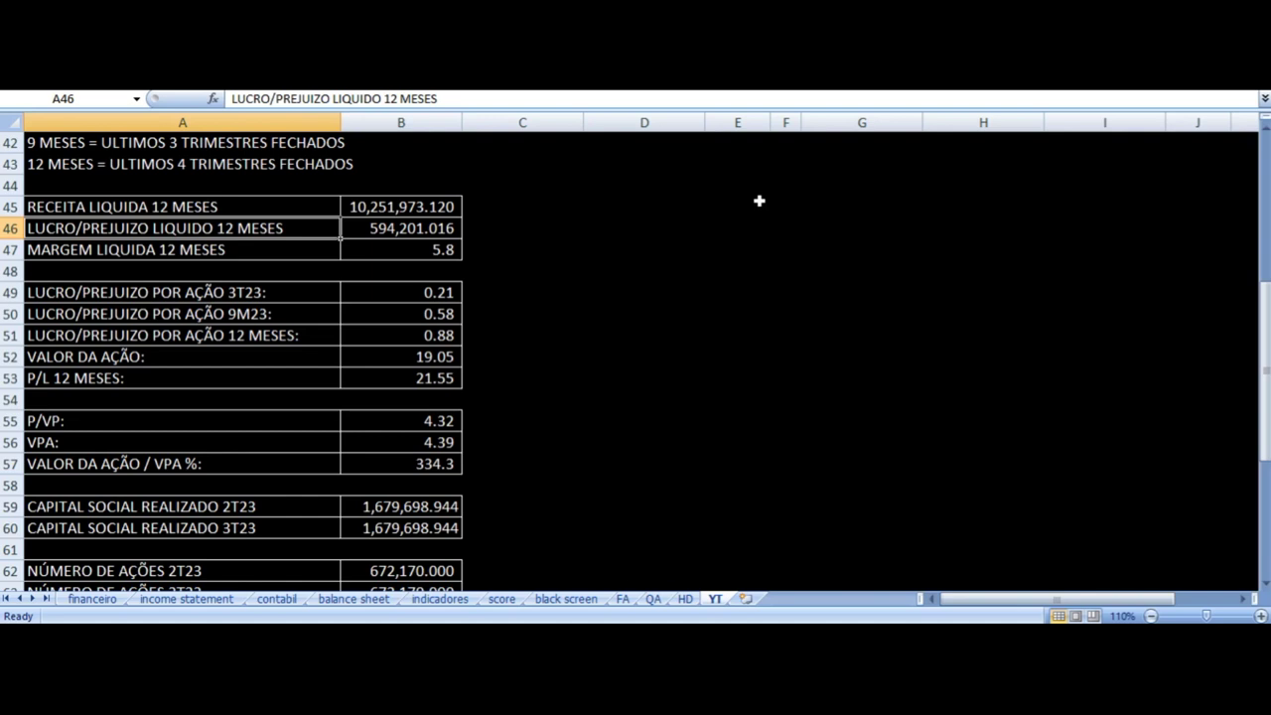
{"action": "key", "text": "Right"}
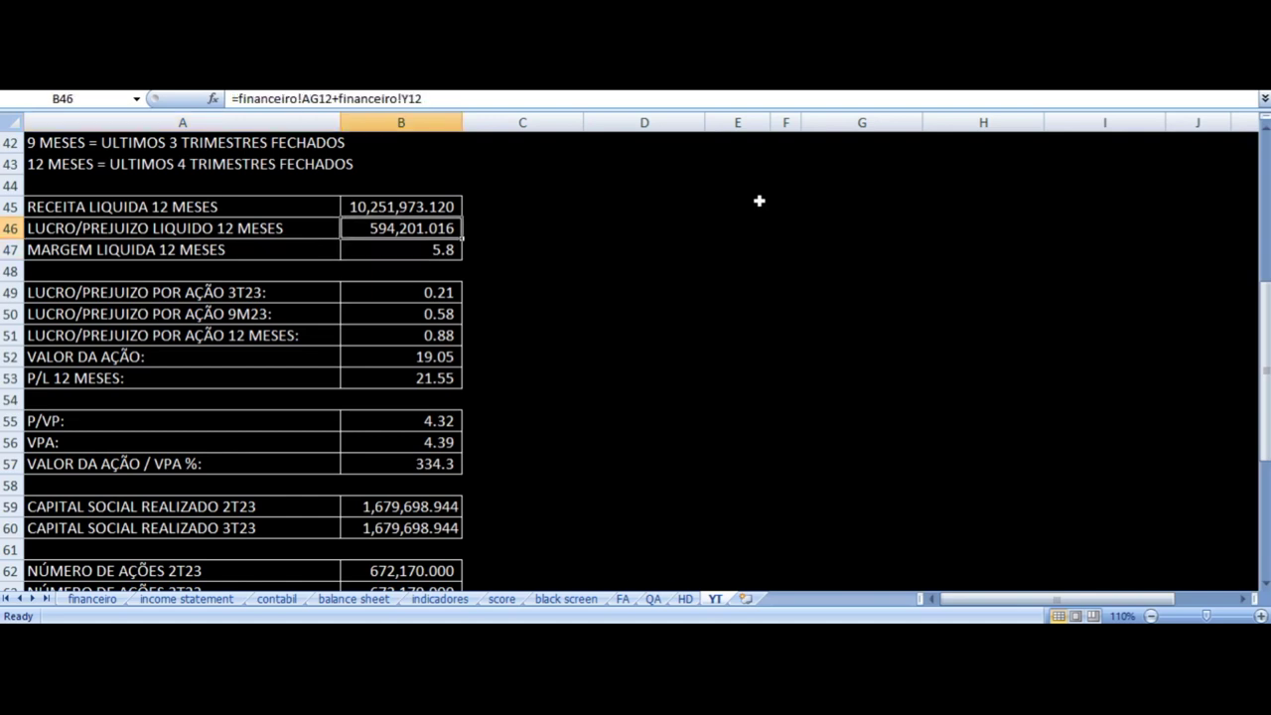
{"action": "key", "text": "Down"}
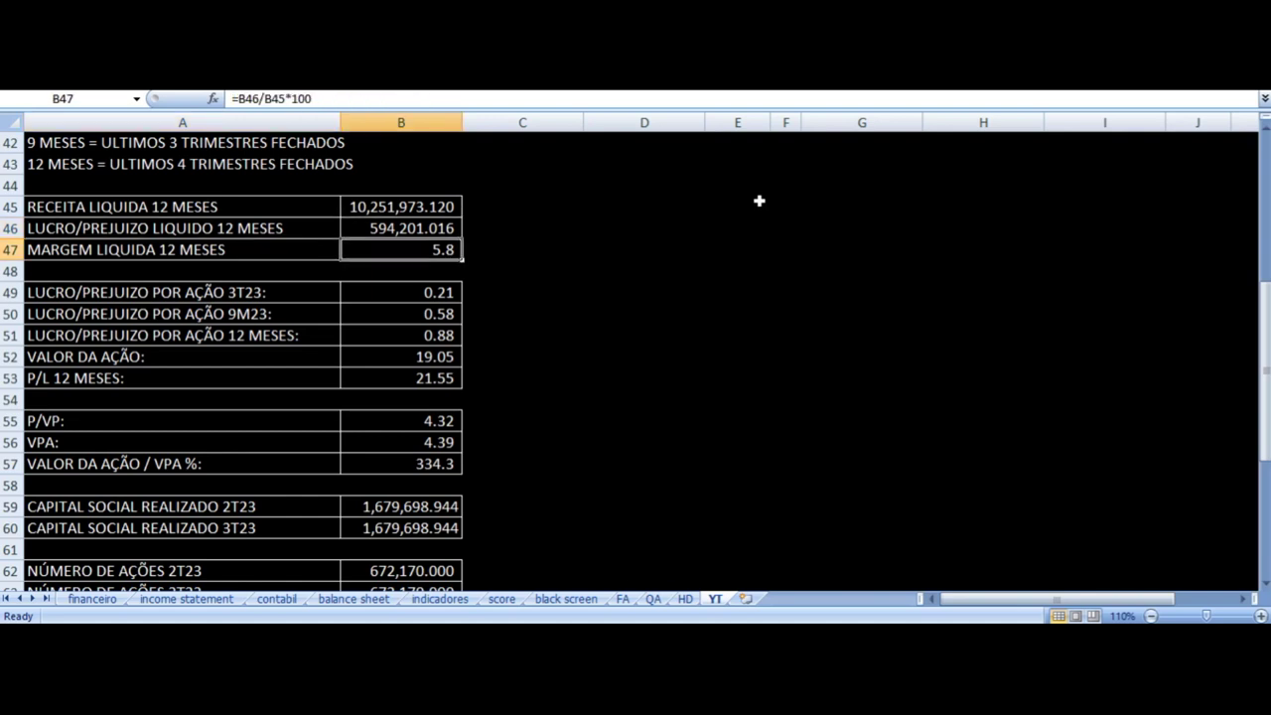
- Review LUCRO/PREJUIZO POR AÇÃO for 3T23, 9M23 and 12 months, along with VALOR DA AÇÃO
{"action": "key", "text": "Down"}
{"action": "key", "text": "Down"}
{"action": "key", "text": "Left"}
{"action": "key", "text": "Right"}
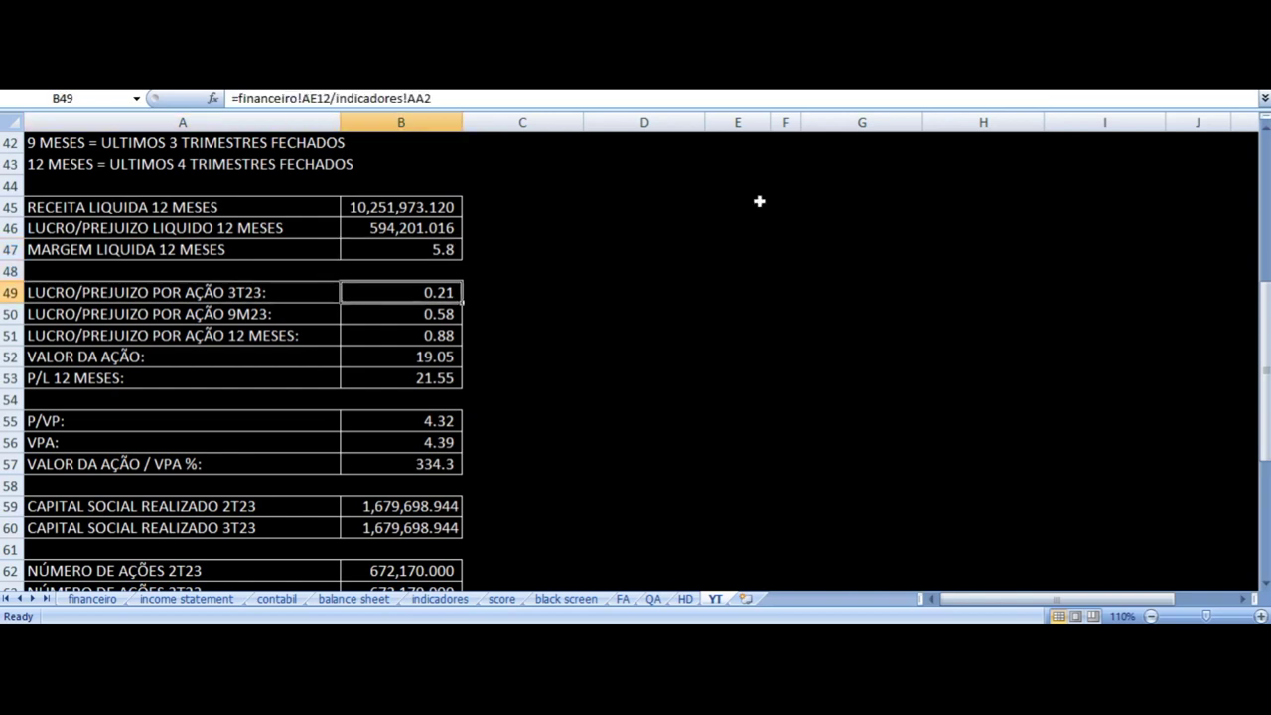
{"action": "key", "text": "Down"}
{"action": "key", "text": "Left"}
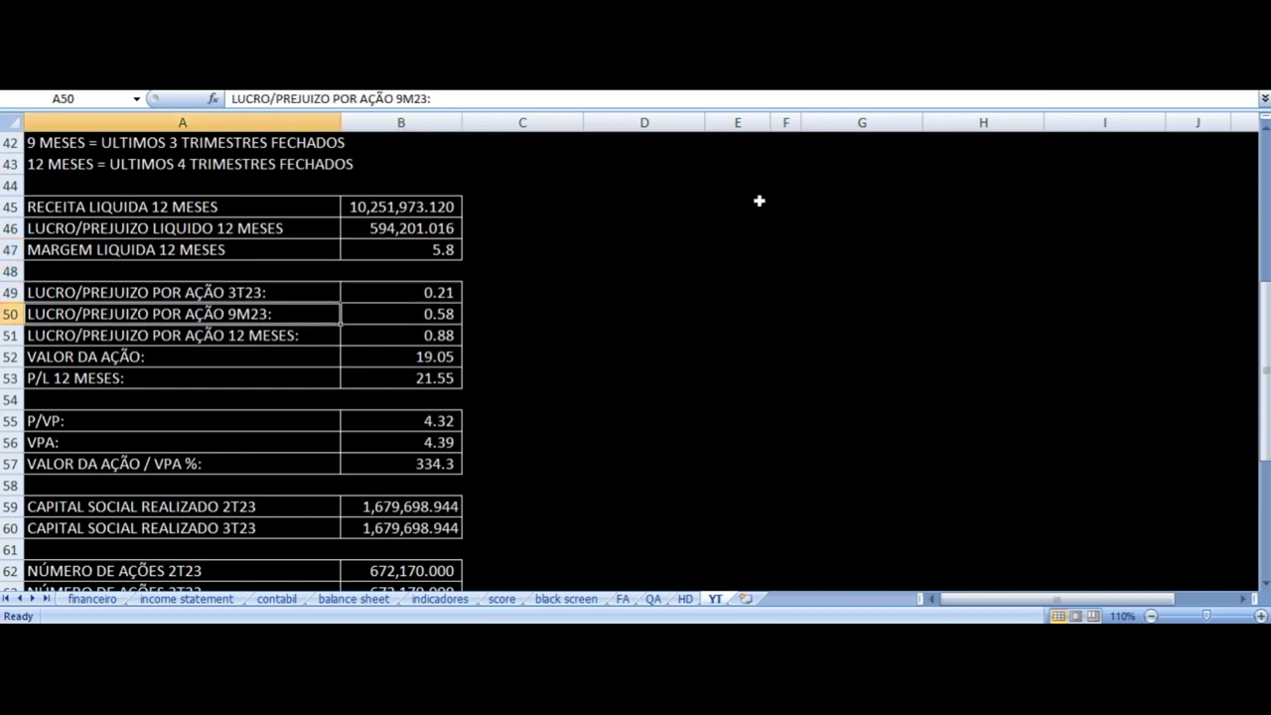
{"action": "key", "text": "Right"}
{"action": "key", "text": "Down"}
{"action": "key", "text": "Left"}
{"action": "key", "text": "Right"}
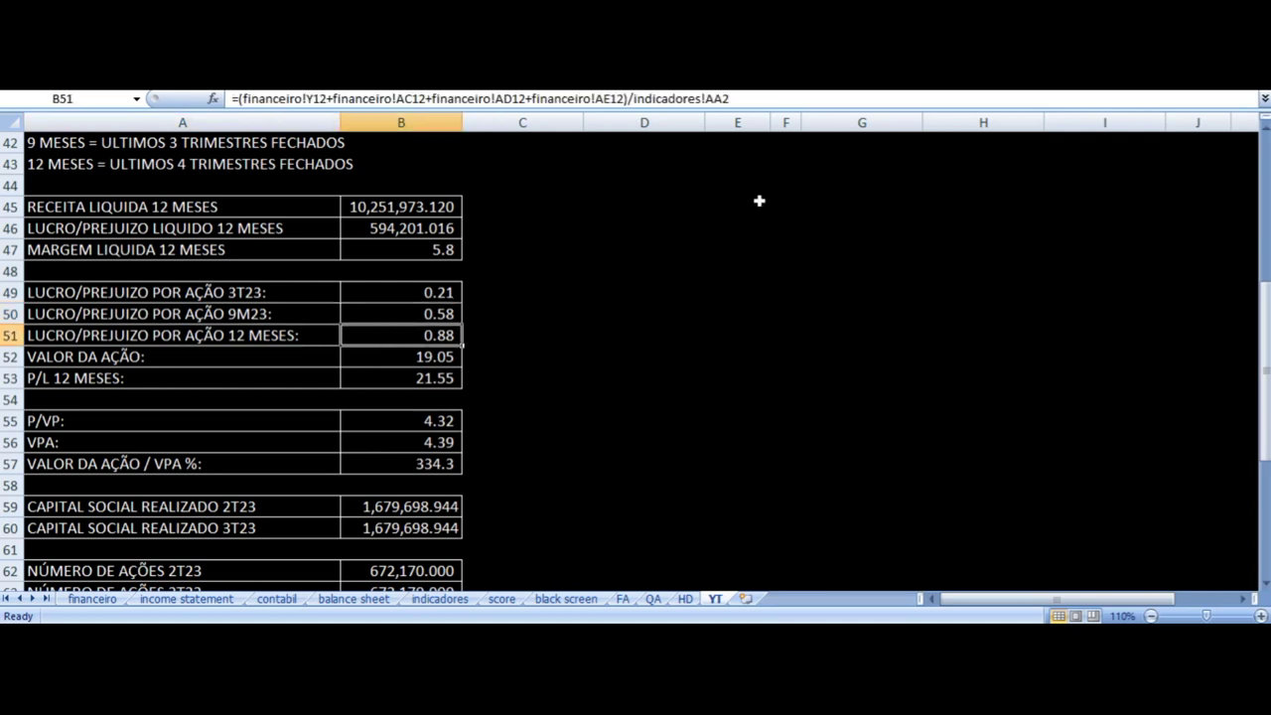
{"action": "key", "text": "Down"}
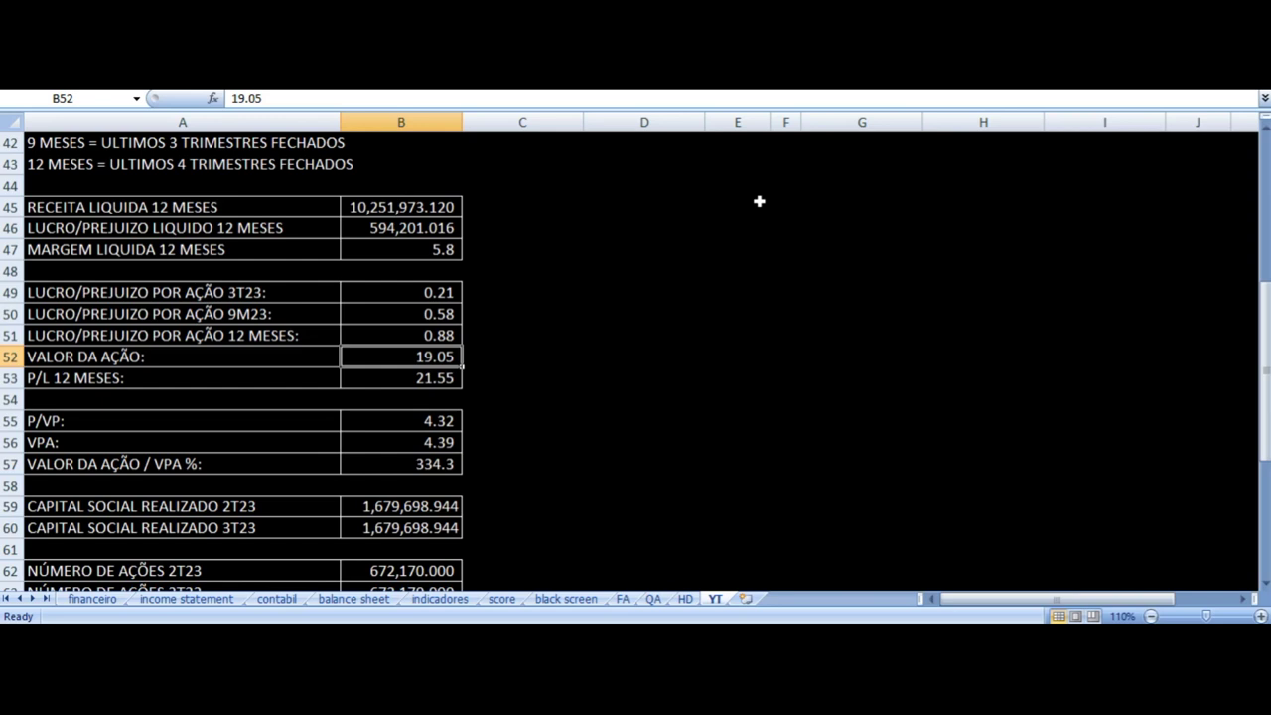
- Review the P/L 12 MESES ratio alongside the VALOR DA AÇÃO row
{"action": "key", "text": "Left"}
{"action": "key", "text": "Right"}
{"action": "key", "text": "Down"}
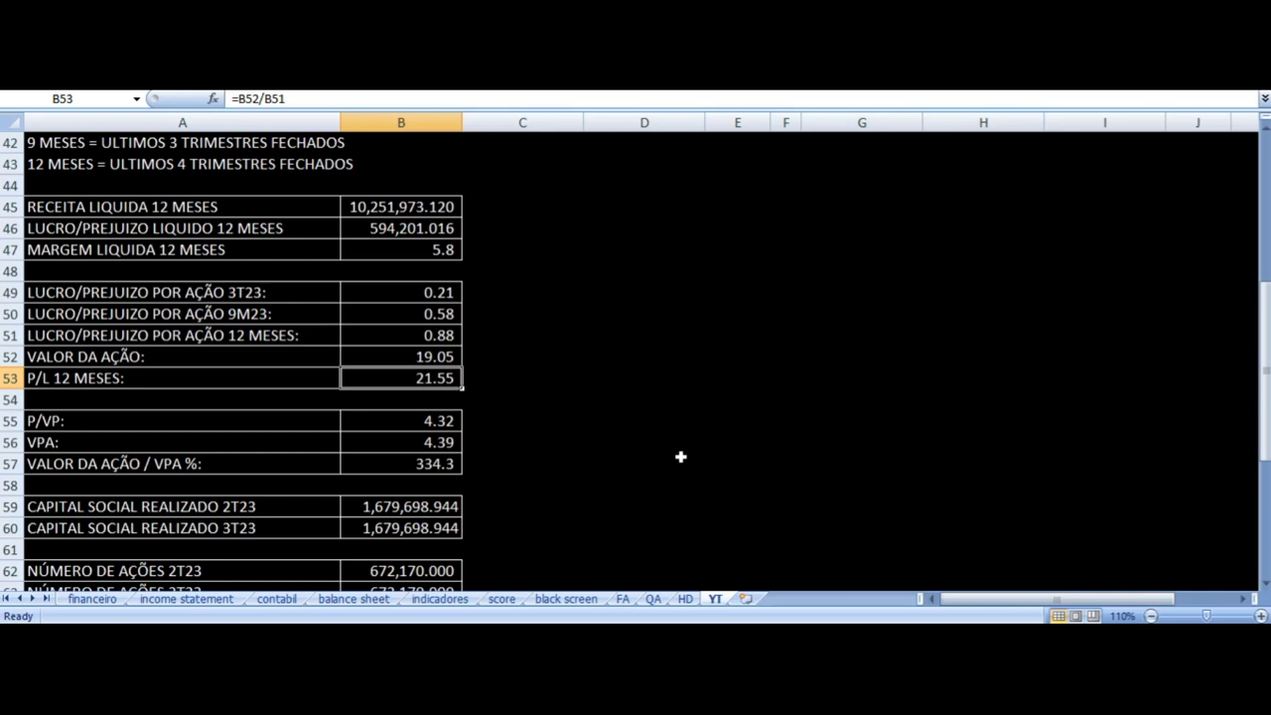
- Revisit the quarterly and nine-month tables, checking the 9M22–9M23 VAR % of RECEITA LIQUIDA and LUCRO/PREJUIZO LIQUIDO
{"action": "scroll", "coordinate": [681, 457], "scroll_direction": "up", "scroll_amount": 7}
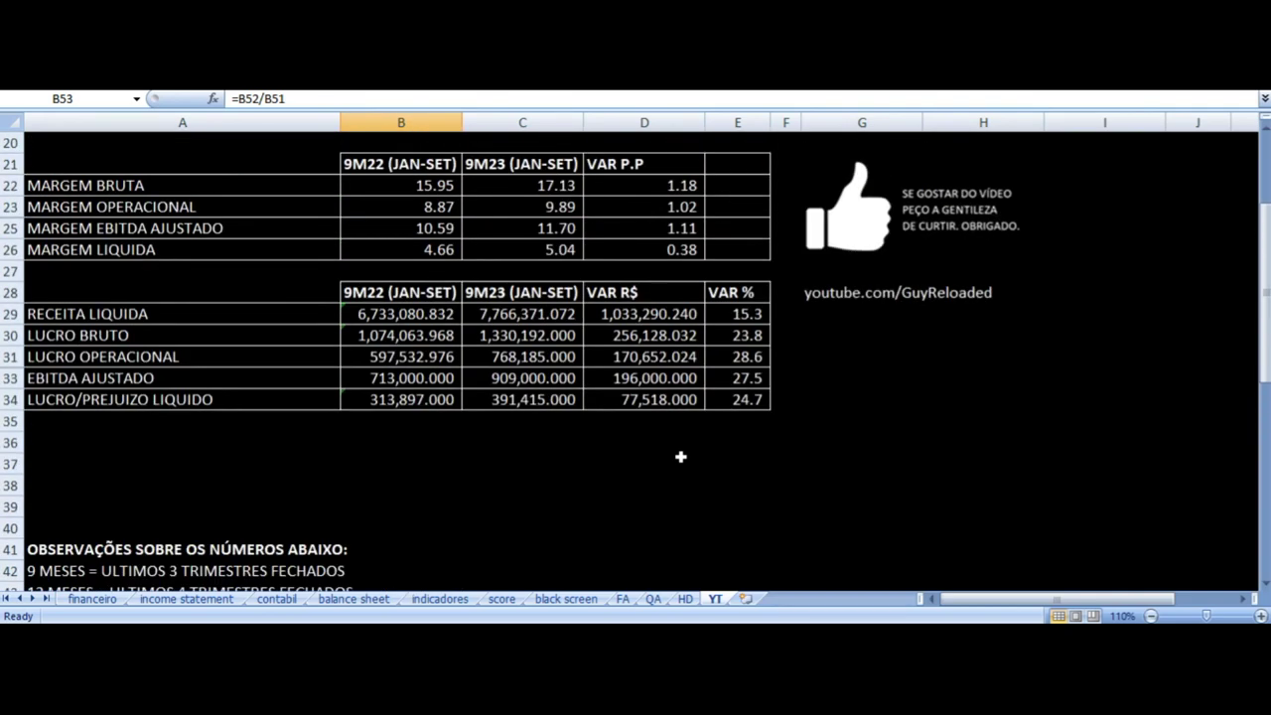
{"action": "scroll", "coordinate": [680, 457], "scroll_direction": "up", "scroll_amount": 6}
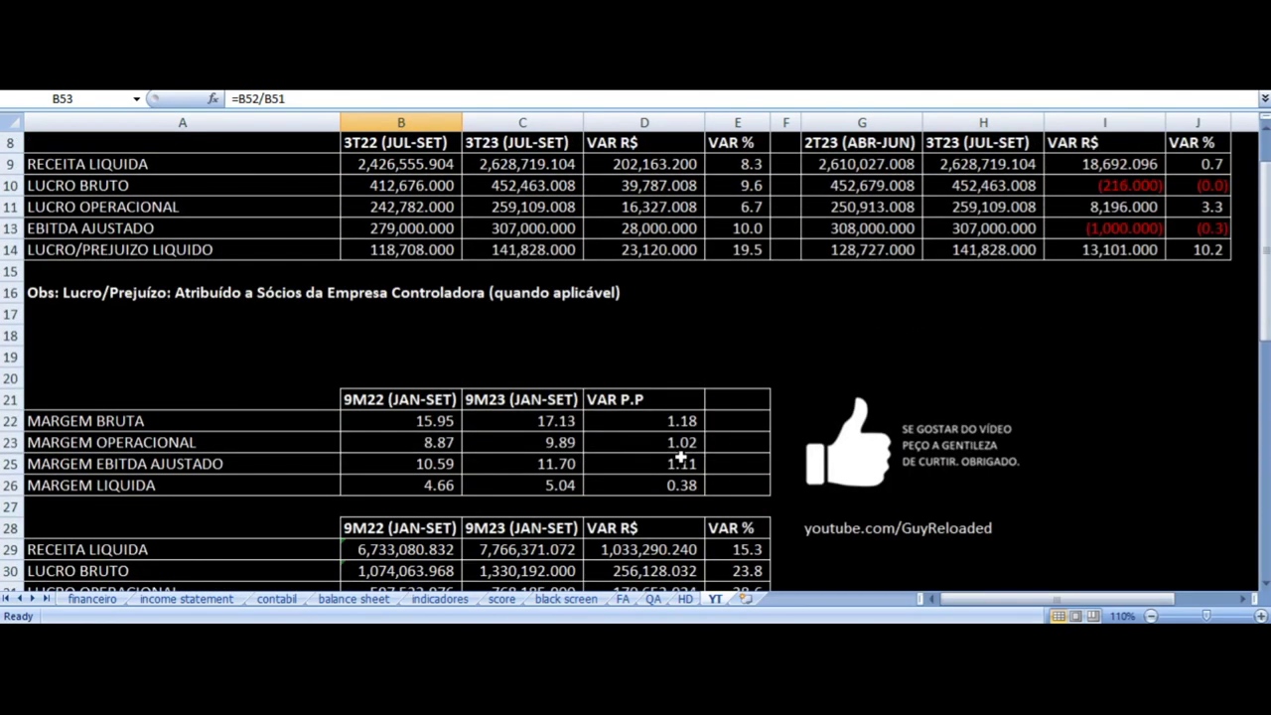
{"action": "scroll", "coordinate": [680, 456], "scroll_direction": "up", "scroll_amount": 1}
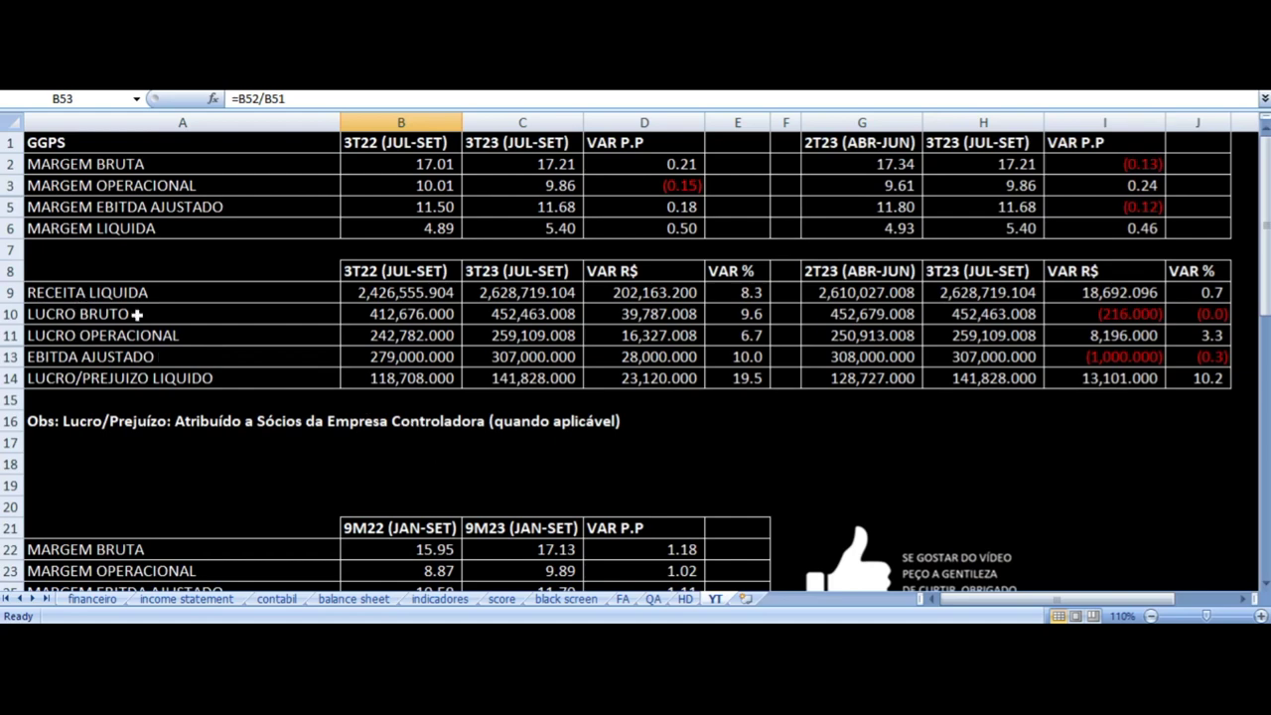
{"action": "scroll", "coordinate": [474, 297], "scroll_direction": "down", "scroll_amount": 4}
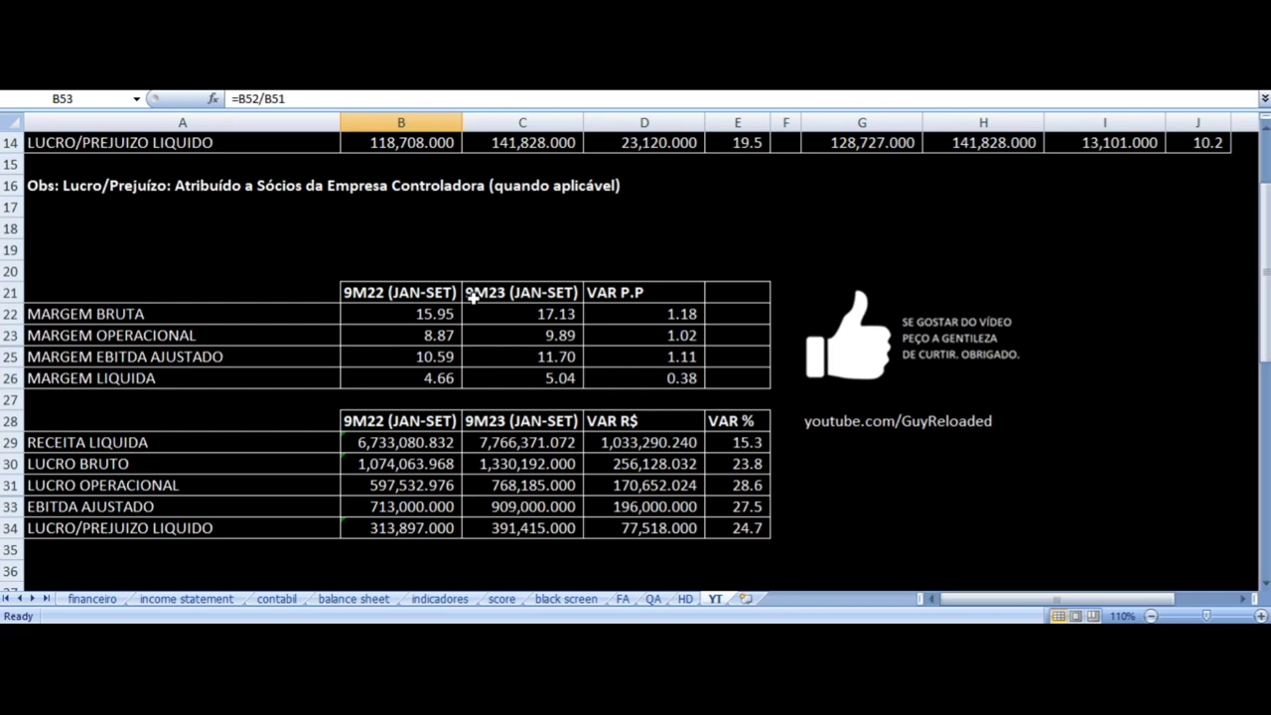
{"action": "scroll", "coordinate": [456, 275], "scroll_direction": "down", "scroll_amount": 2}
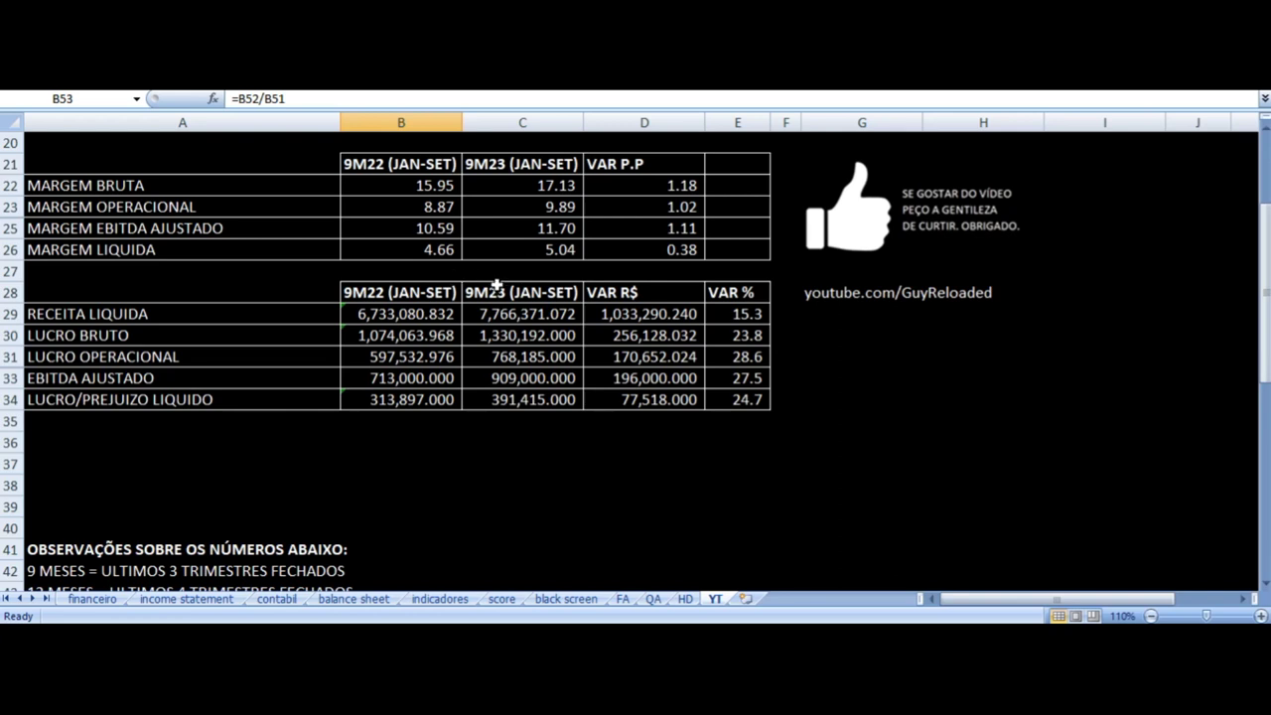
{"action": "left_click", "coordinate": [746, 316]}
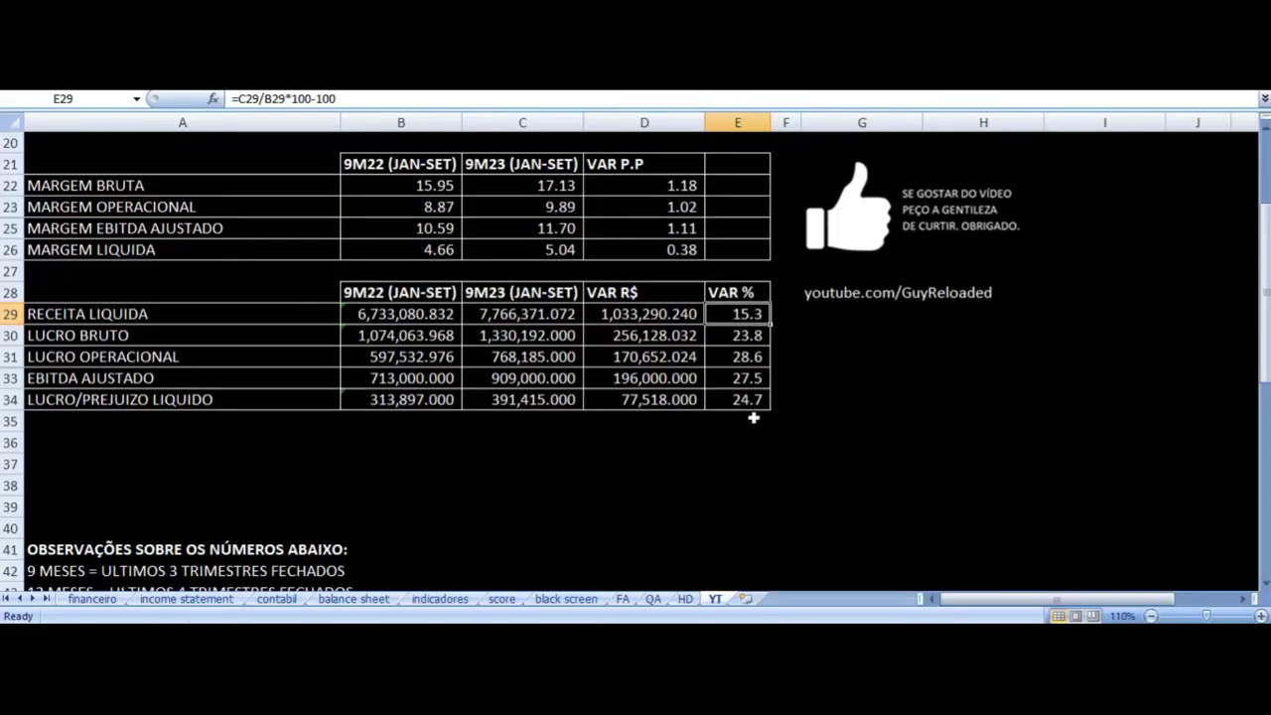
{"action": "left_click", "coordinate": [747, 400]}
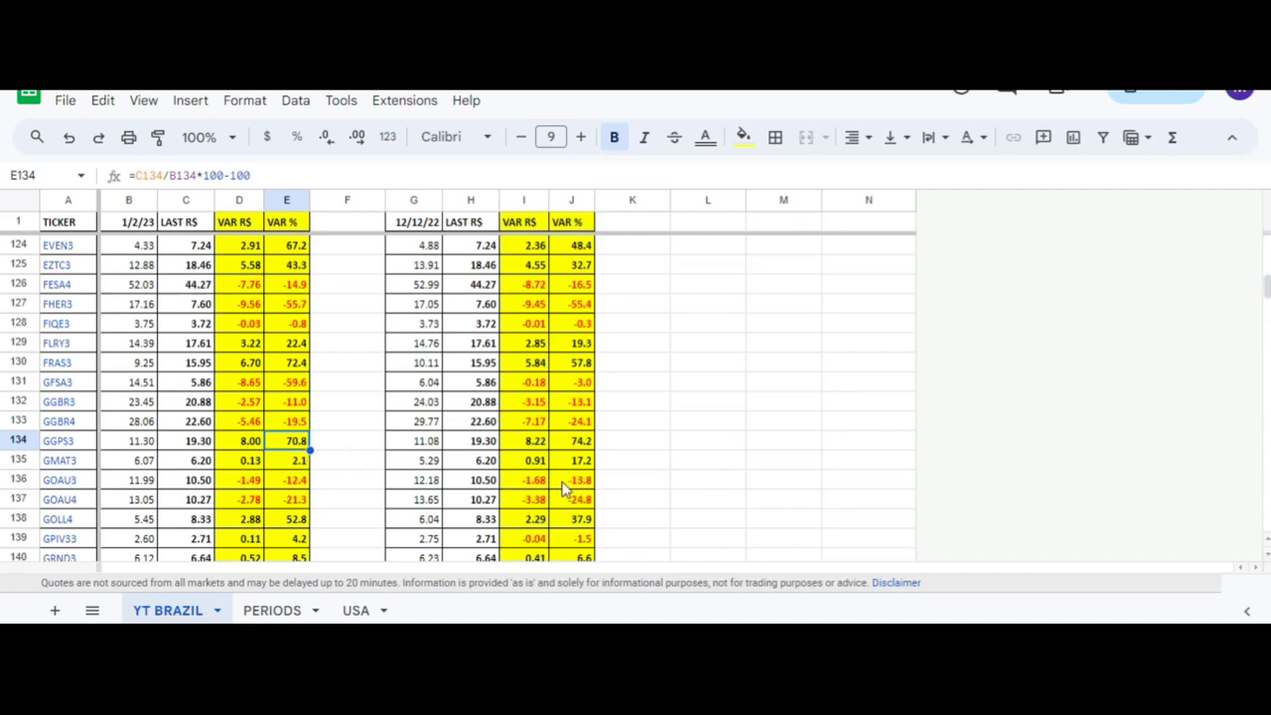
- Return from the stock quotes spreadsheet to the Excel YT sheet and review the P/VP and VPA values
{"action": "key", "text": "alt+Tab"}
{"action": "scroll", "coordinate": [406, 461], "scroll_direction": "down", "scroll_amount": 8}
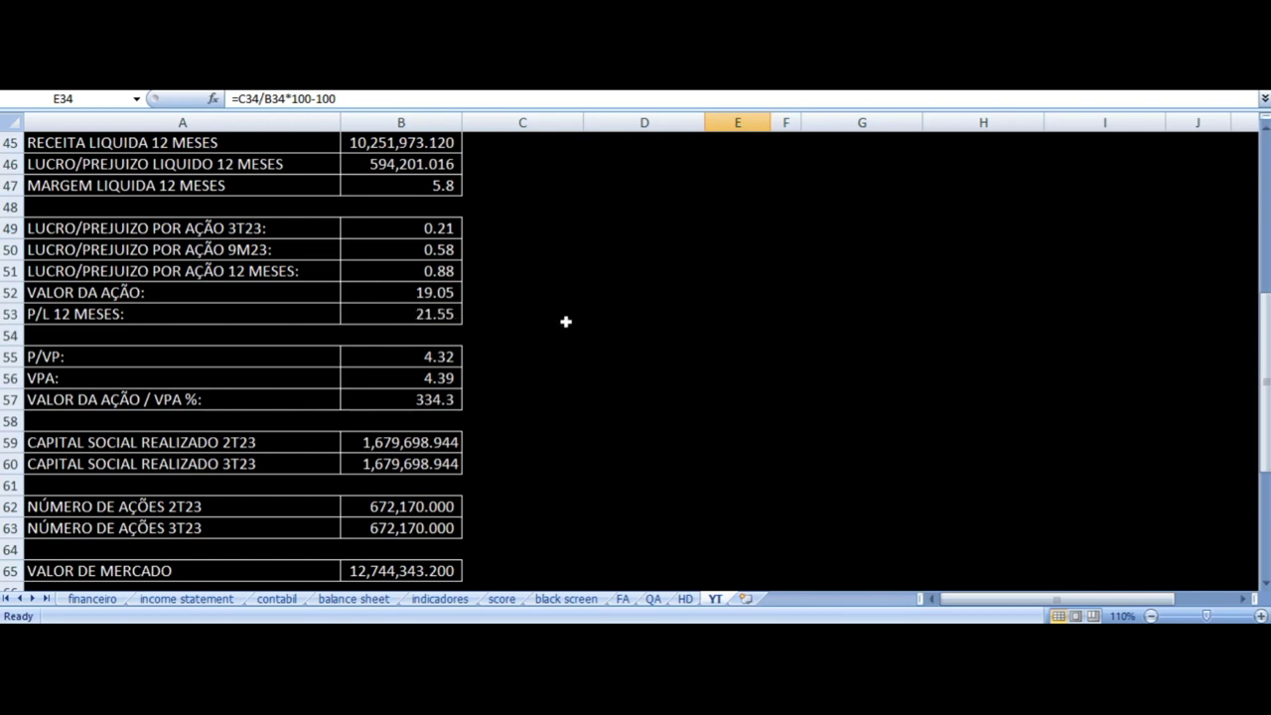
{"action": "left_click", "coordinate": [226, 356]}
{"action": "key", "text": "Right"}
{"action": "key", "text": "Down"}
{"action": "key", "text": "Left"}
{"action": "key", "text": "Right"}
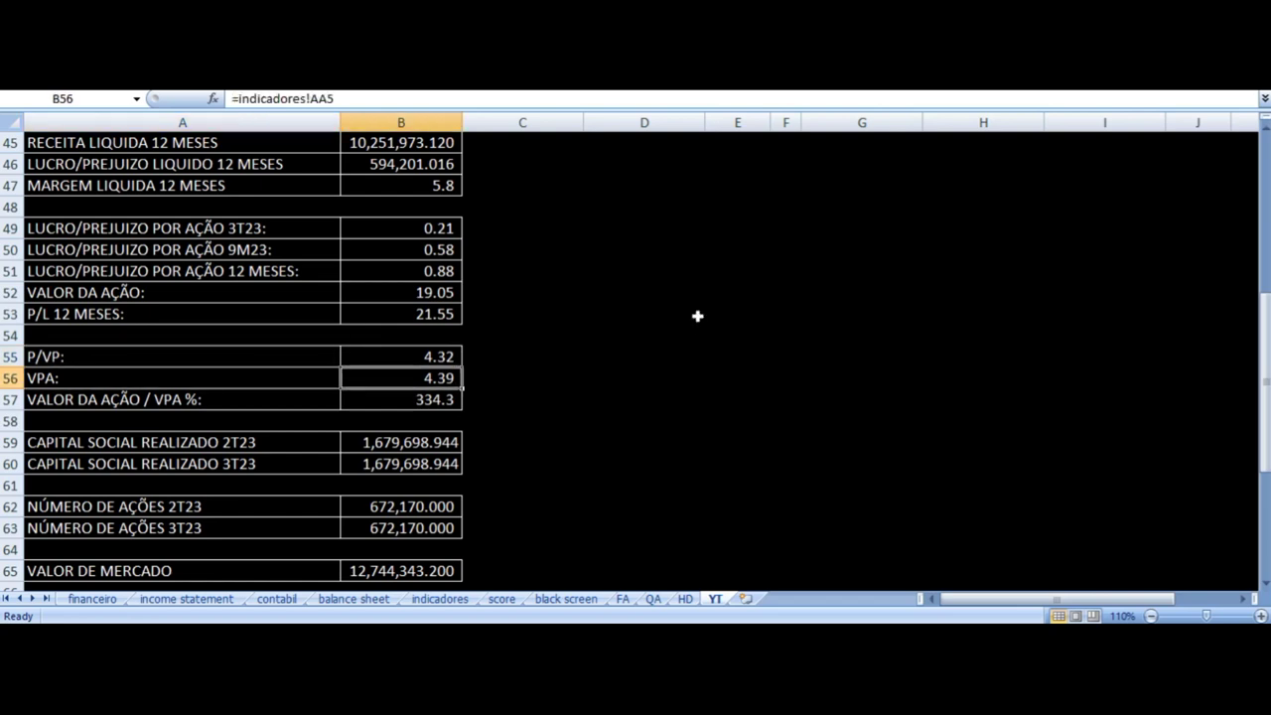
- Compare the VALOR DA AÇÃO cell with the VPA cell
{"action": "key", "text": "Left"}
{"action": "key", "text": "Up"}
{"action": "key", "text": "Up"}
{"action": "key", "text": "Up"}
{"action": "key", "text": "Up"}
{"action": "key", "text": "Right"}
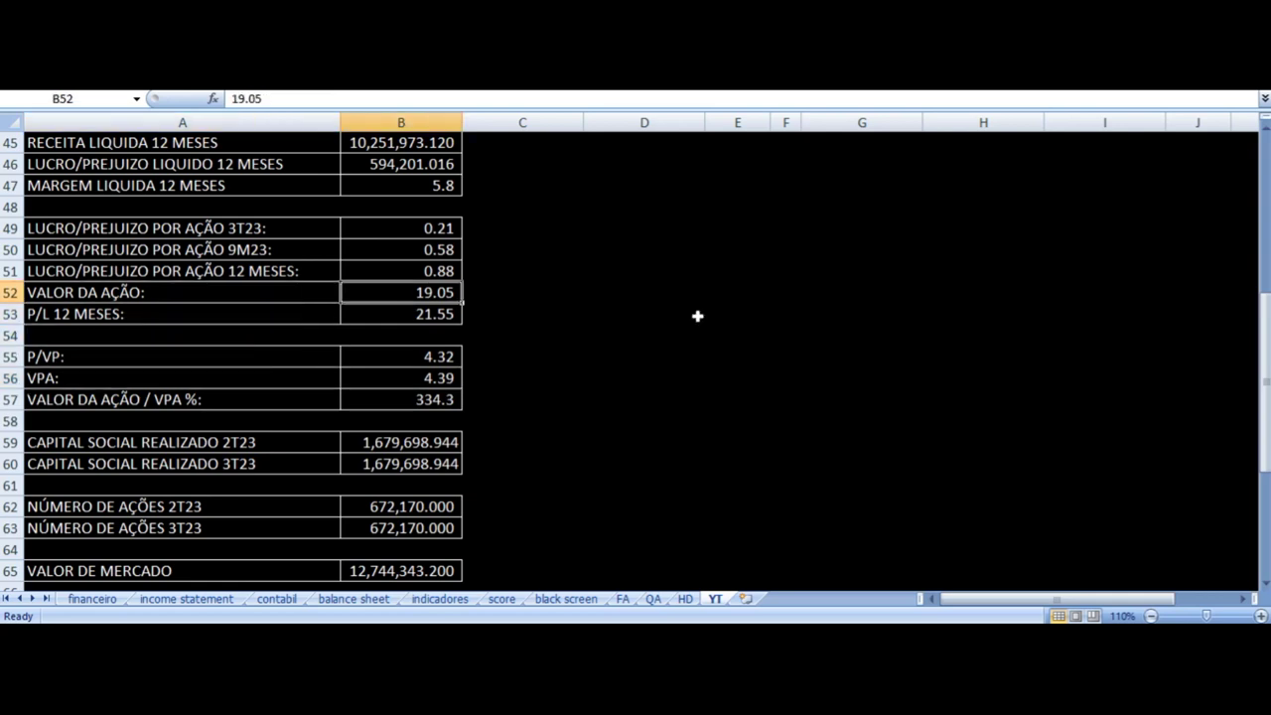
{"action": "key", "text": "Left"}
{"action": "key", "text": "Down"}
{"action": "key", "text": "Down"}
{"action": "key", "text": "Down"}
{"action": "key", "text": "Down"}
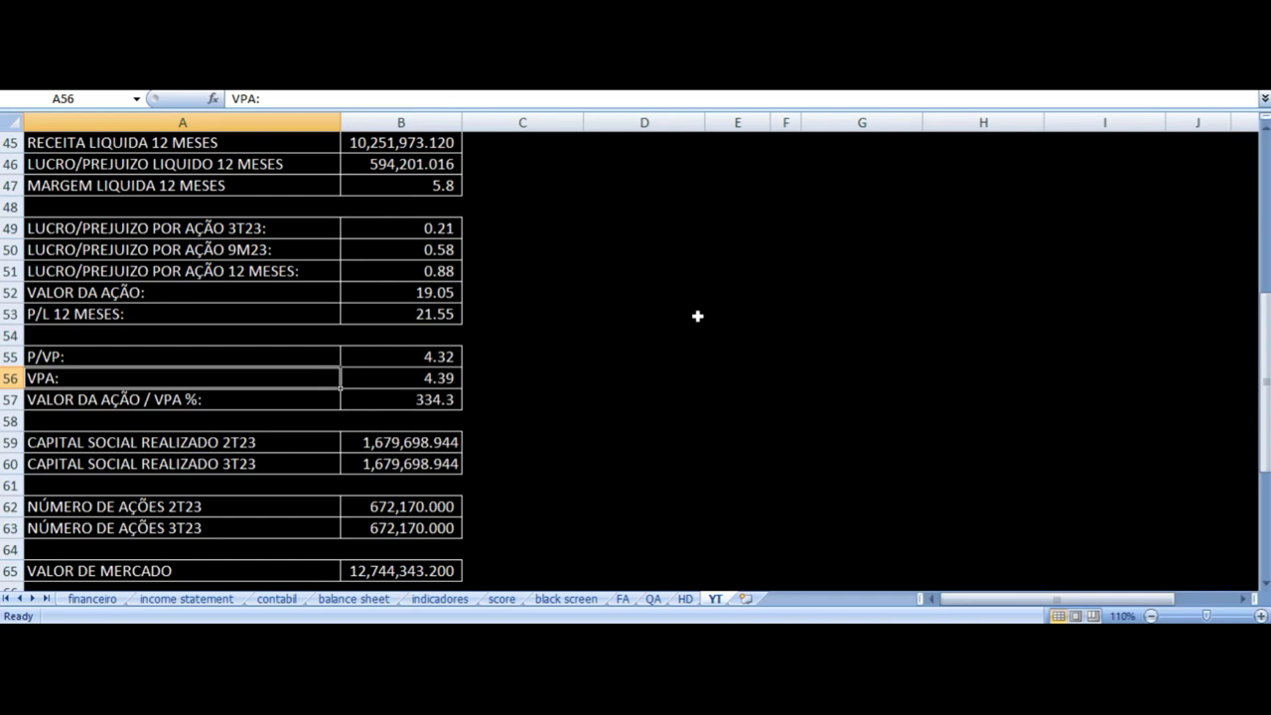
{"action": "key", "text": "Right"}
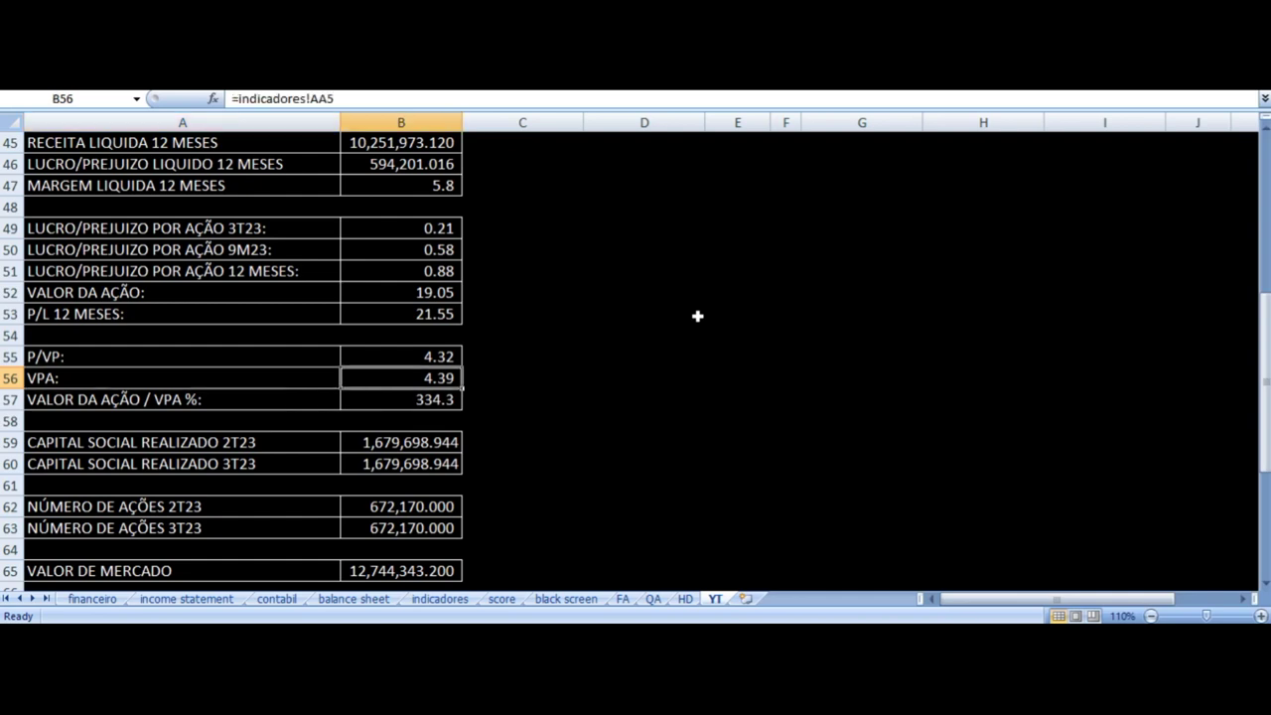
- Examine VALOR DA AÇÃO / VPA % and relate it to the P/VP and VALOR DA AÇÃO rows
{"action": "key", "text": "Up"}
{"action": "key", "text": "Down"}
{"action": "key", "text": "Down"}
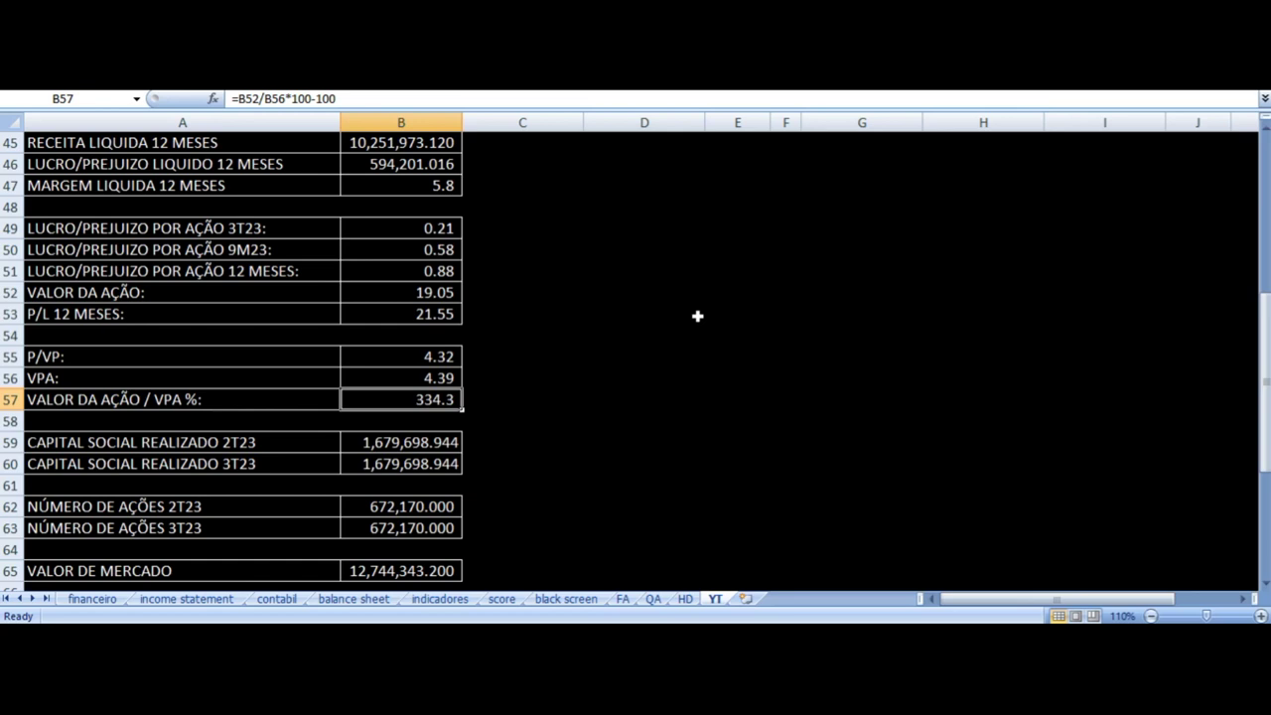
{"action": "key", "text": "Up"}
{"action": "key", "text": "Up"}
{"action": "key", "text": "Left"}
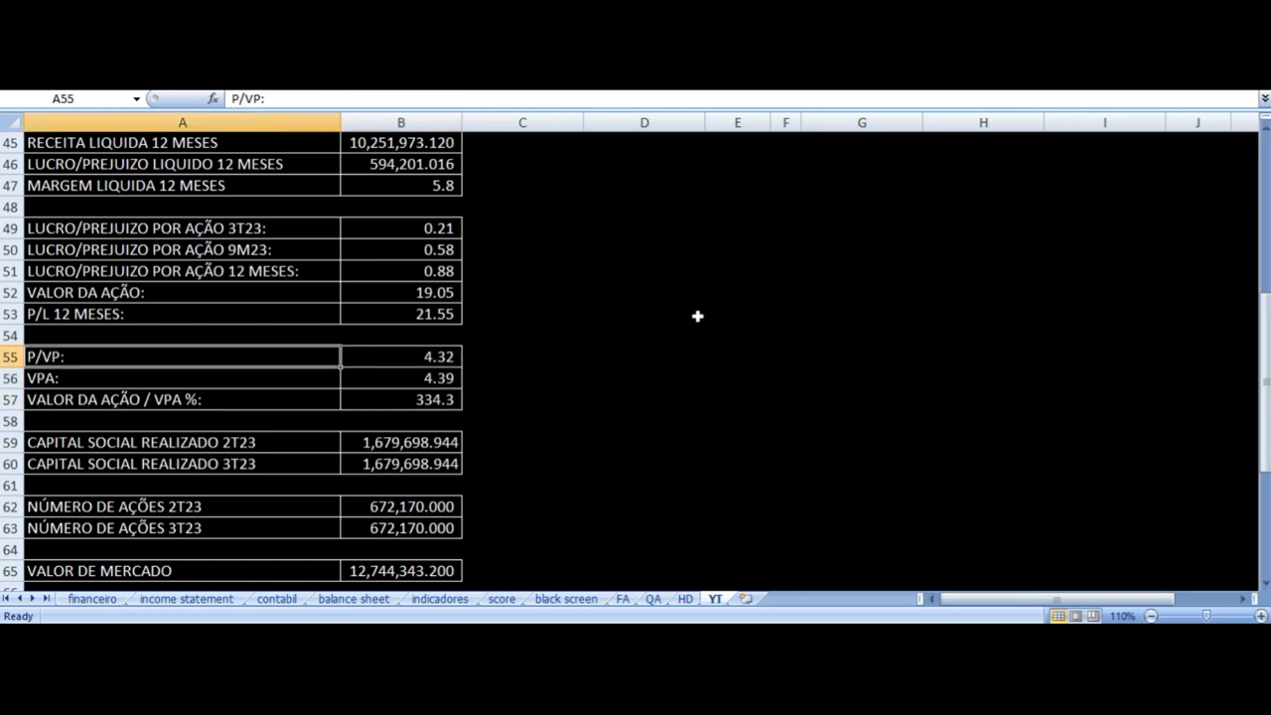
{"action": "key", "text": "Up"}
{"action": "key", "text": "Up"}
{"action": "key", "text": "Up"}
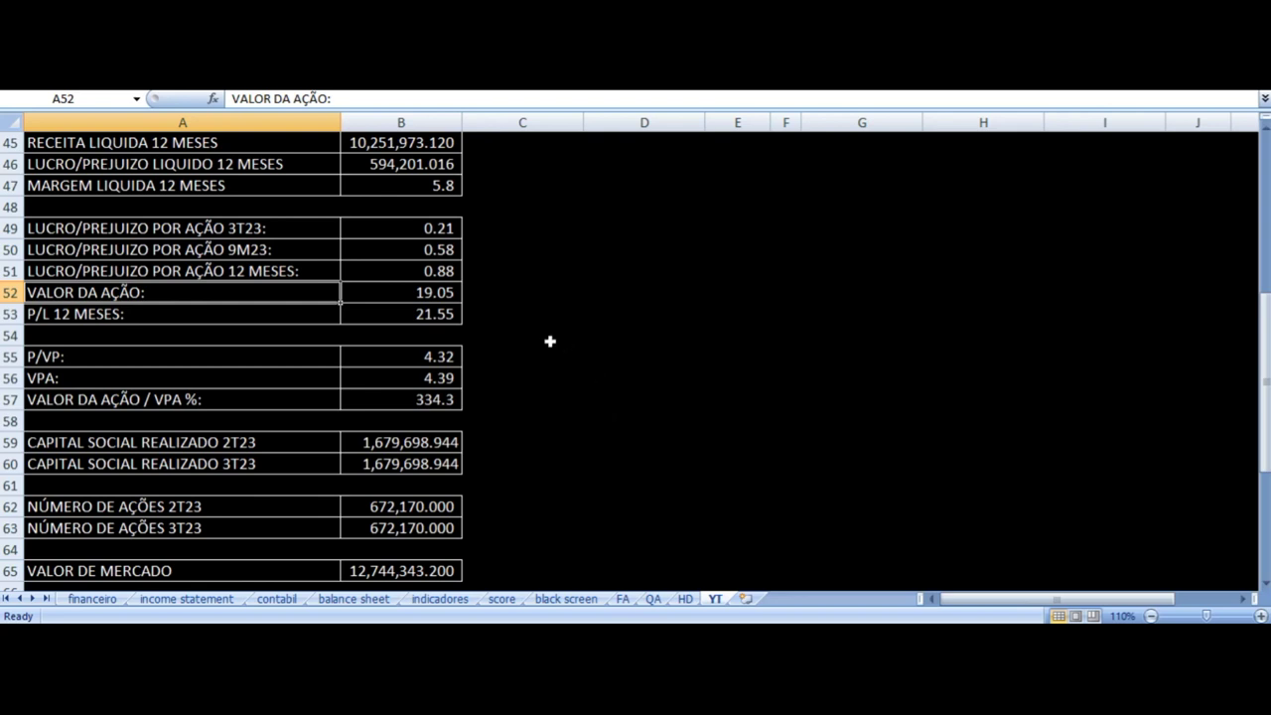
- Compare CAPITAL SOCIAL REALIZADO for 2T23 and 3T23
{"action": "scroll", "coordinate": [547, 341], "scroll_direction": "down", "scroll_amount": 2}
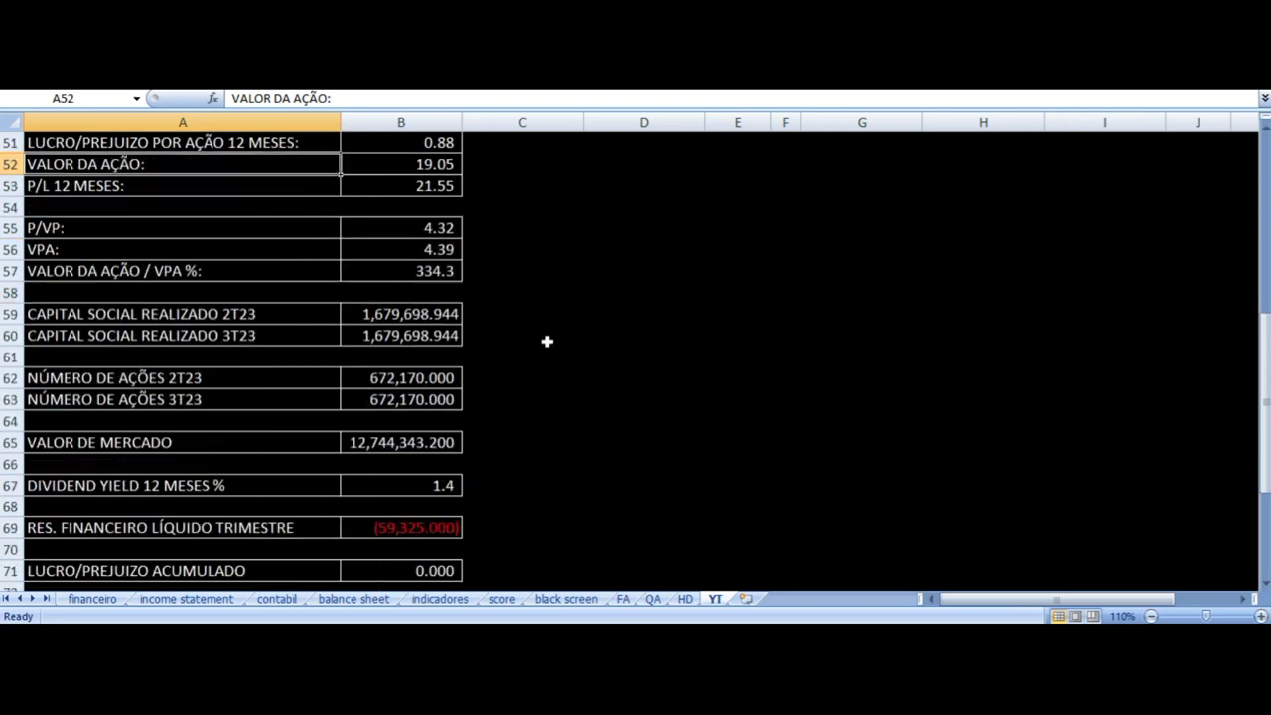
{"action": "left_click", "coordinate": [242, 313]}
{"action": "key", "text": "Down"}
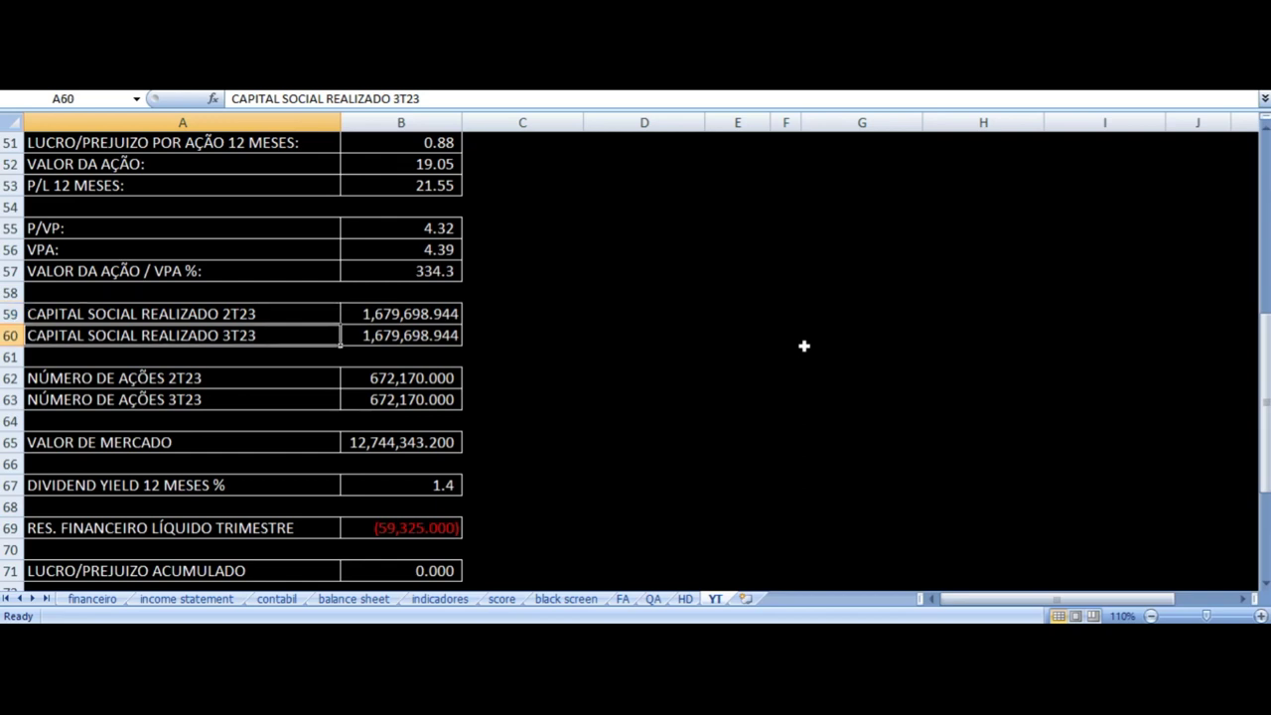
{"action": "key", "text": "Right"}
- Compare NÚMERO DE AÇÕES for 2T23 and 3T23, and check the VALOR DE MERCADO row
{"action": "key", "text": "Down"}
{"action": "key", "text": "Down"}
{"action": "key", "text": "Left"}
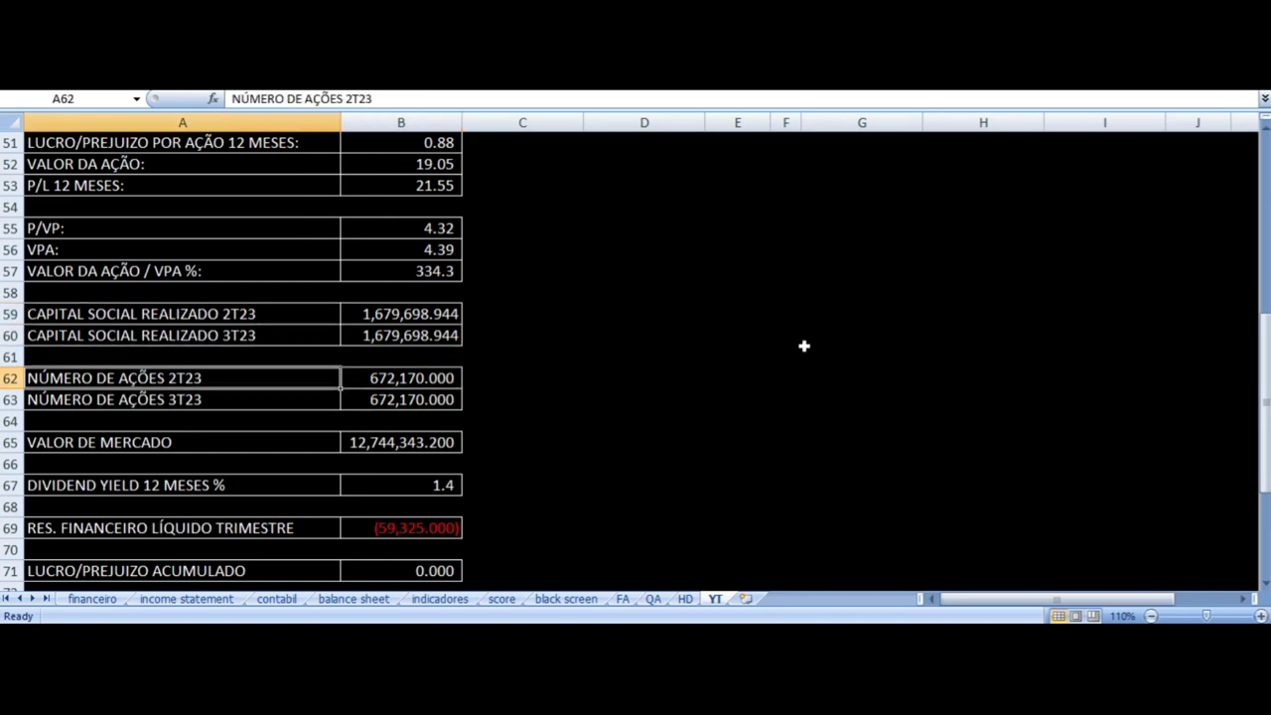
{"action": "key", "text": "Right"}
{"action": "key", "text": "Down"}
{"action": "key", "text": "Left"}
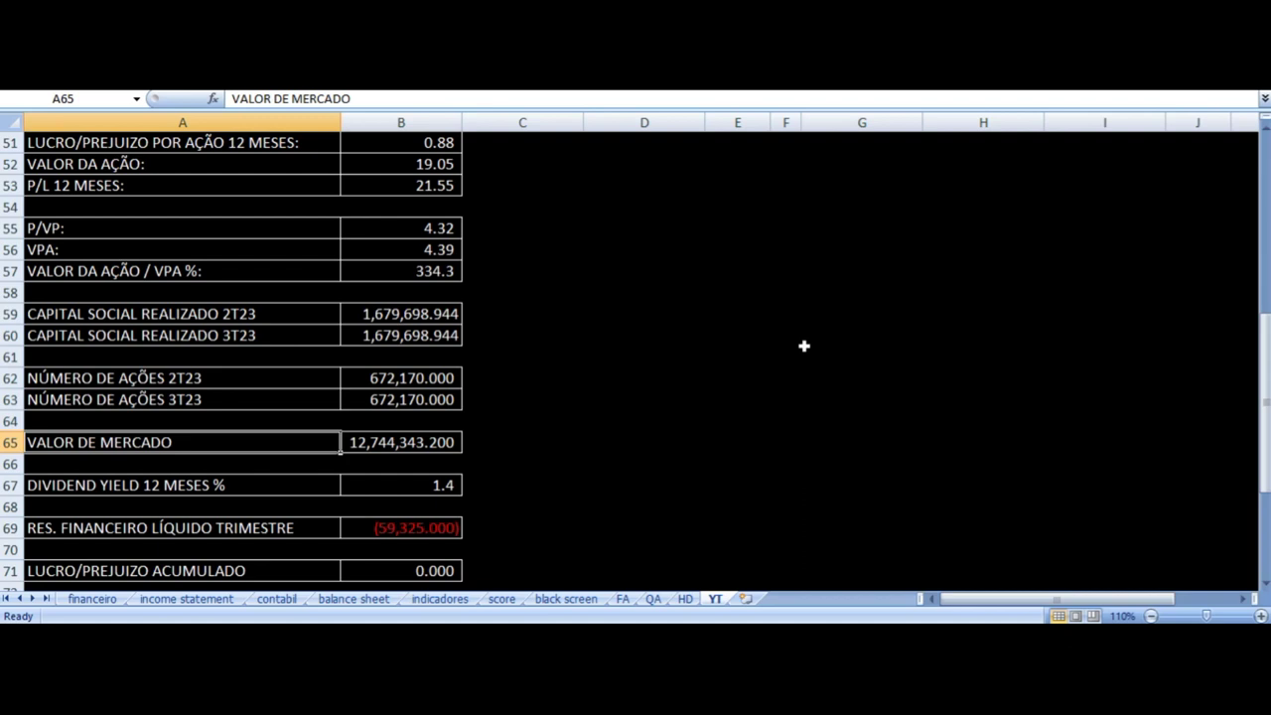
- Review DIVIDEND YIELD 12 MESES %, RES. FINANCEIRO LÍQUIDO TRIMESTRE and LUCRO/PREJUIZO ACUMULADO
{"action": "scroll", "coordinate": [701, 326], "scroll_direction": "down", "scroll_amount": 2}
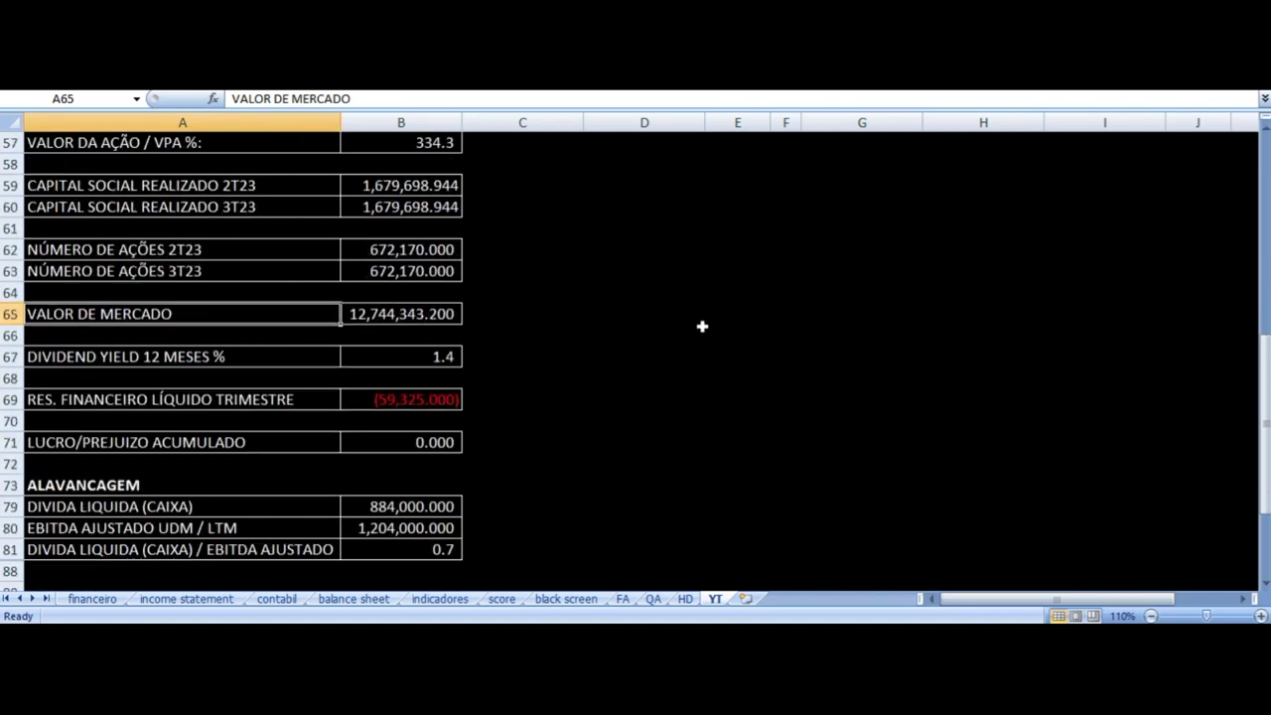
{"action": "left_click", "coordinate": [386, 361]}
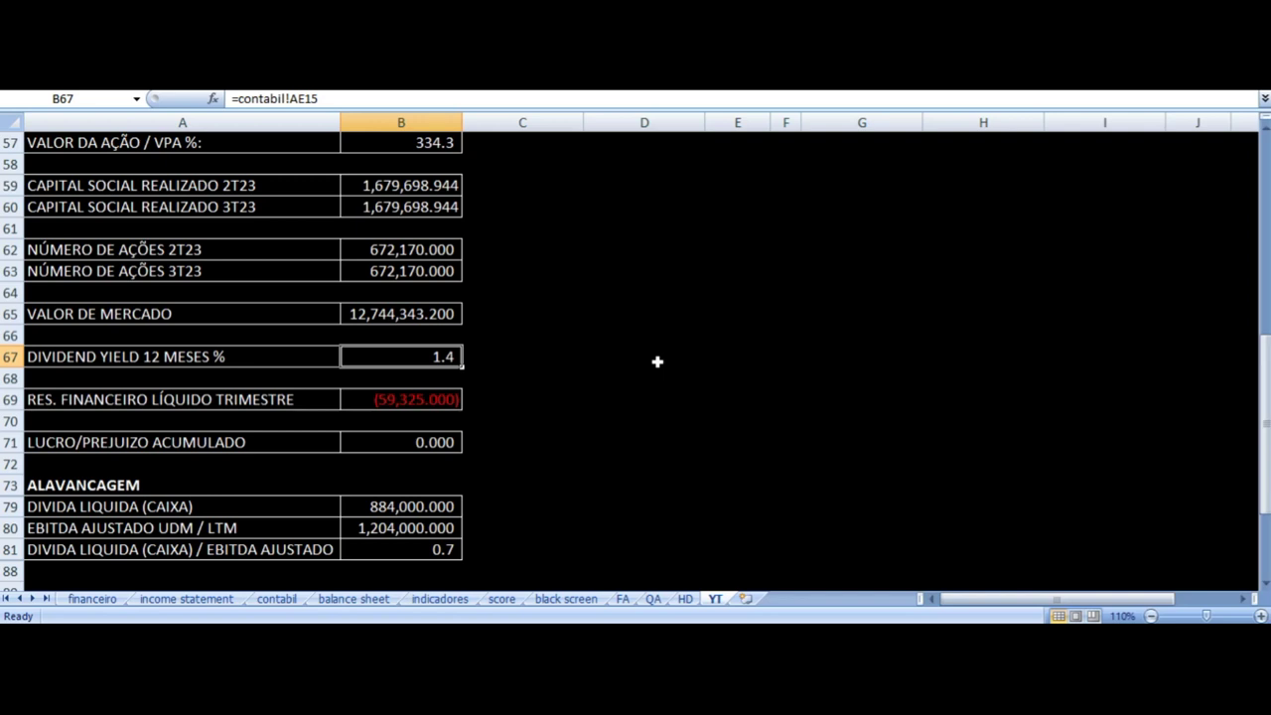
{"action": "key", "text": "Down"}
{"action": "key", "text": "Down"}
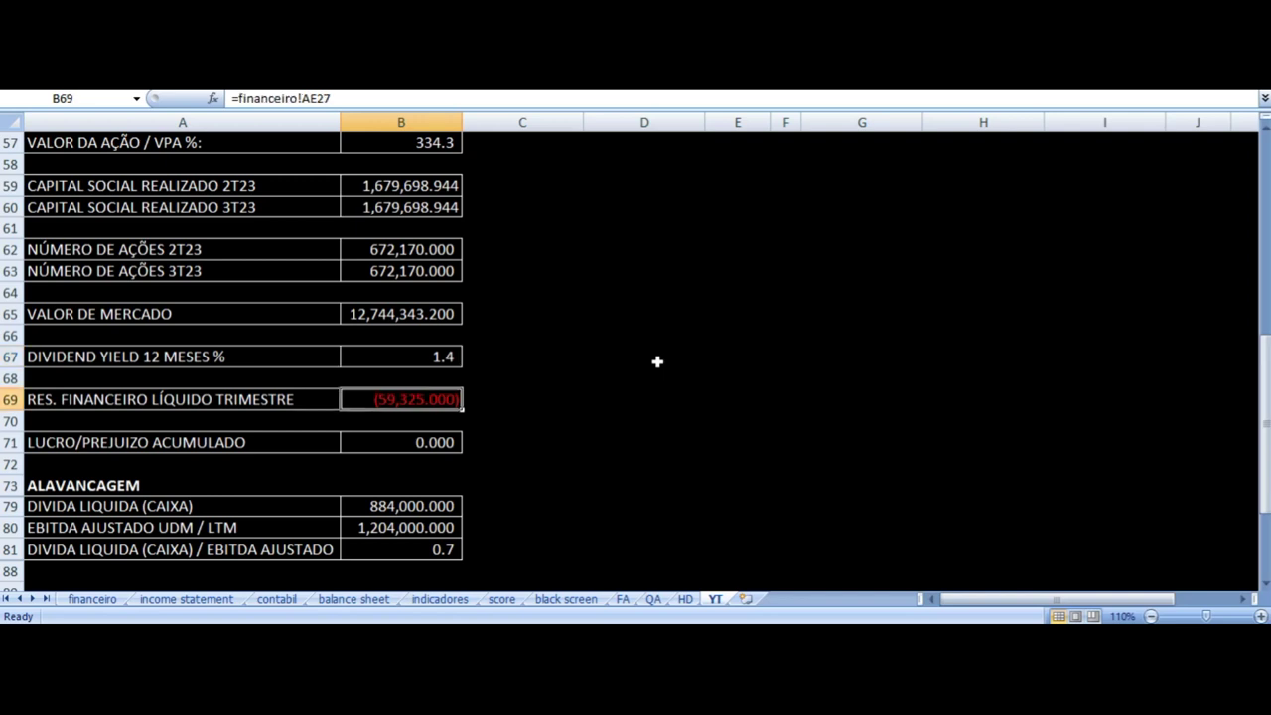
{"action": "left_click", "coordinate": [396, 440]}
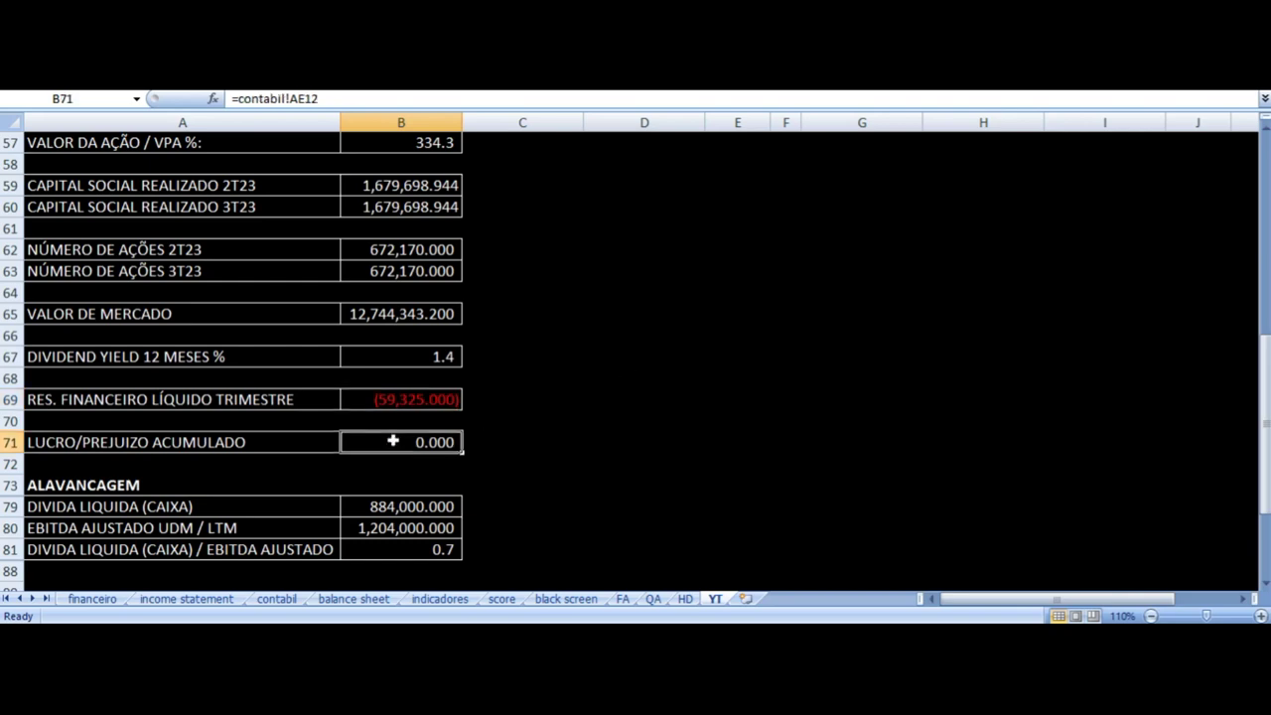
{"action": "key", "text": "Left"}
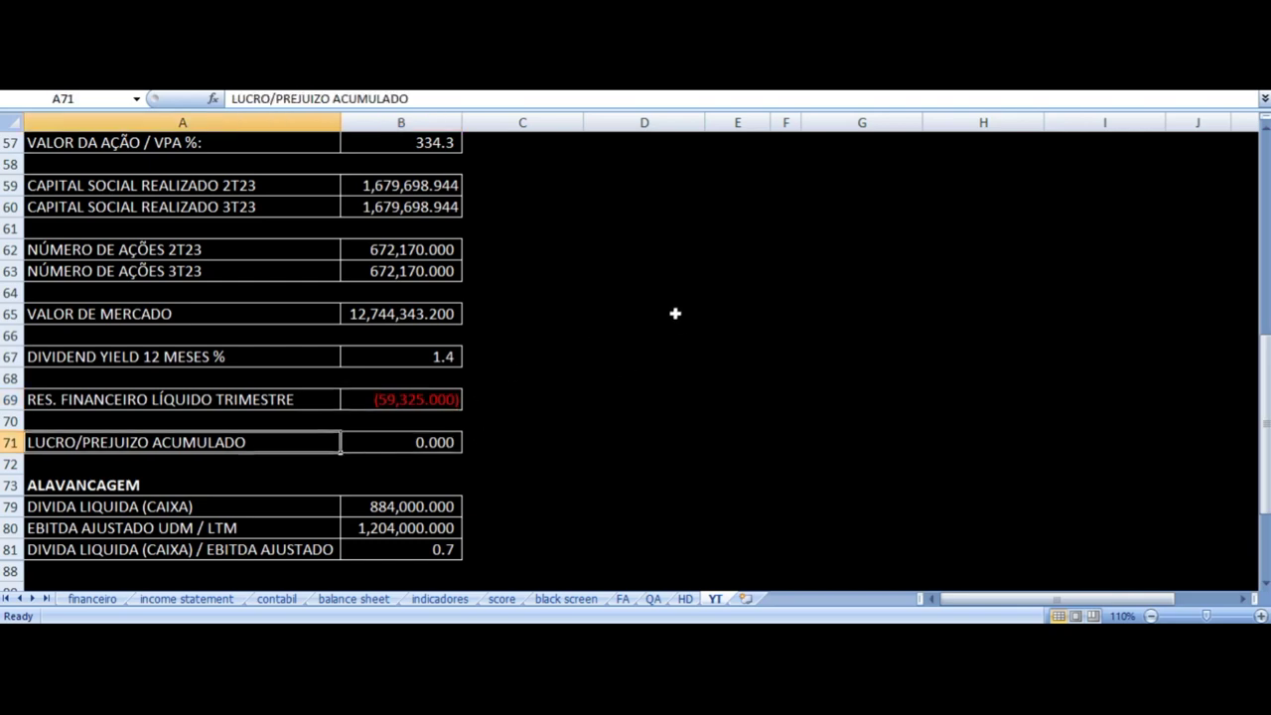
- Examine the ALAVANCAGEM section, relating the quarterly net financial result to the DIVIDA LIQUIDA (CAIXA) / EBITDA AJUSTADO ratio
{"action": "scroll", "coordinate": [675, 314], "scroll_direction": "down", "scroll_amount": 2}
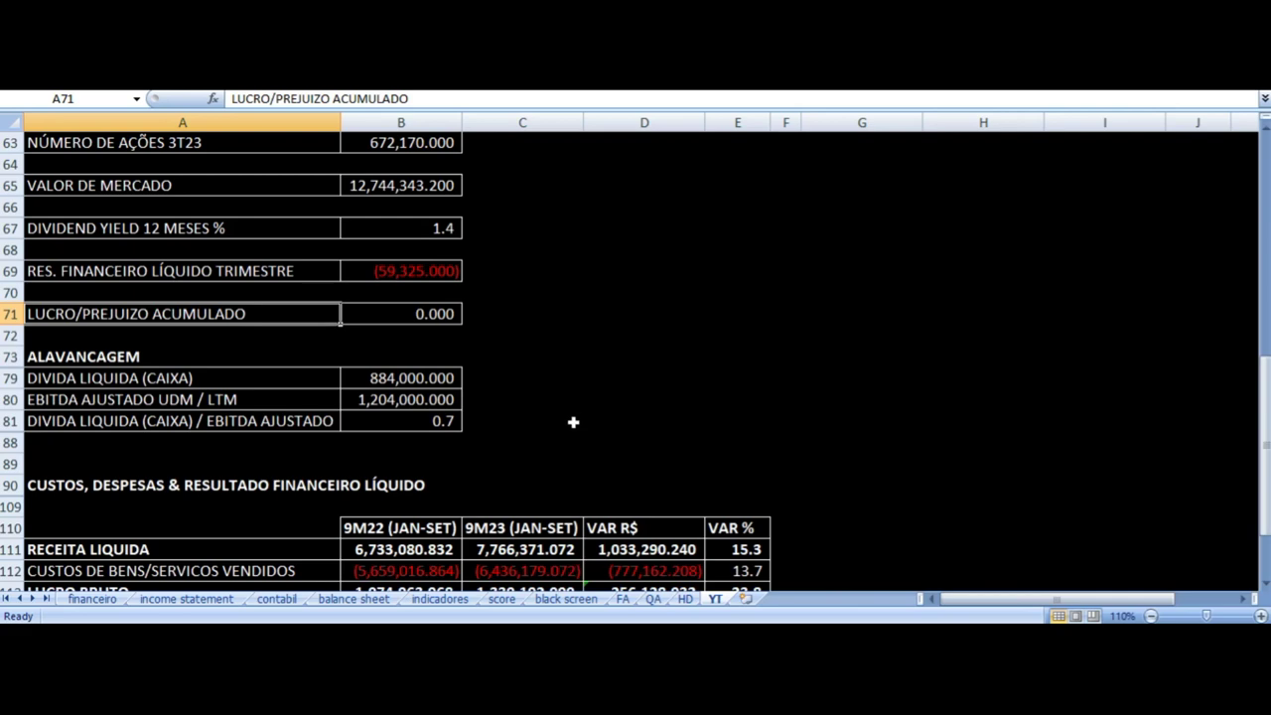
{"action": "scroll", "coordinate": [574, 427], "scroll_direction": "down", "scroll_amount": 1}
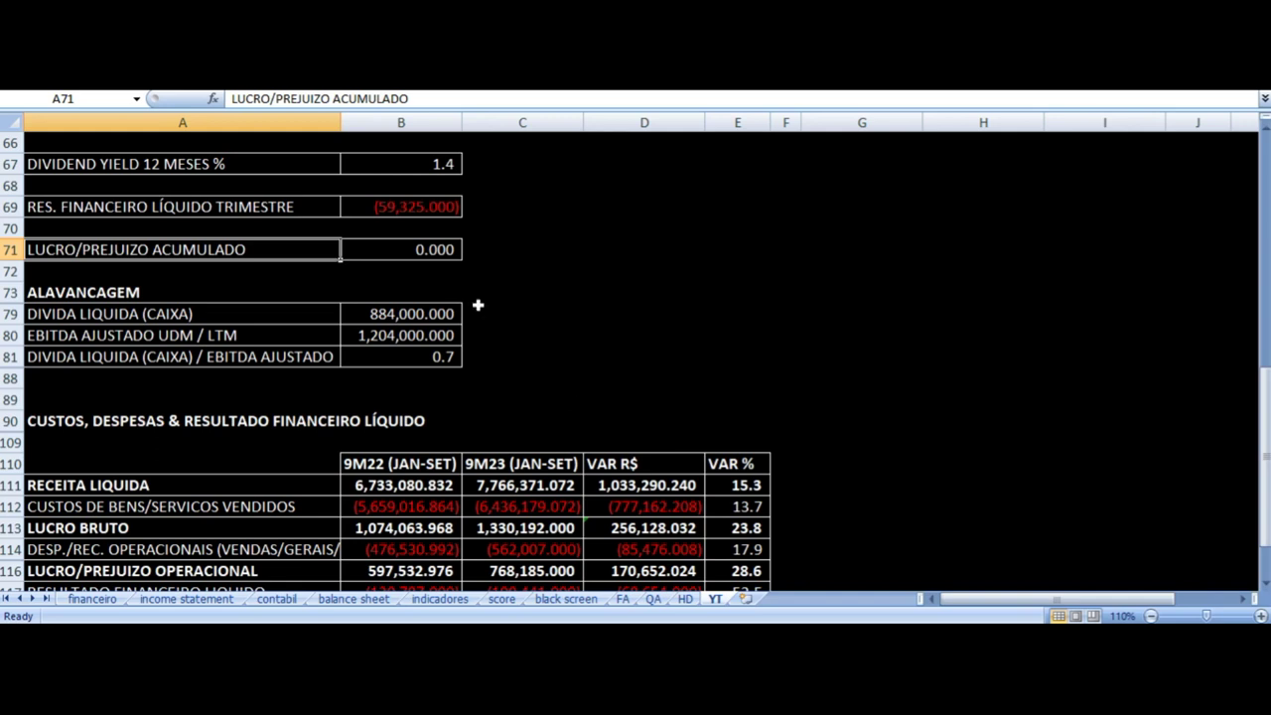
{"action": "left_click", "coordinate": [10, 207]}
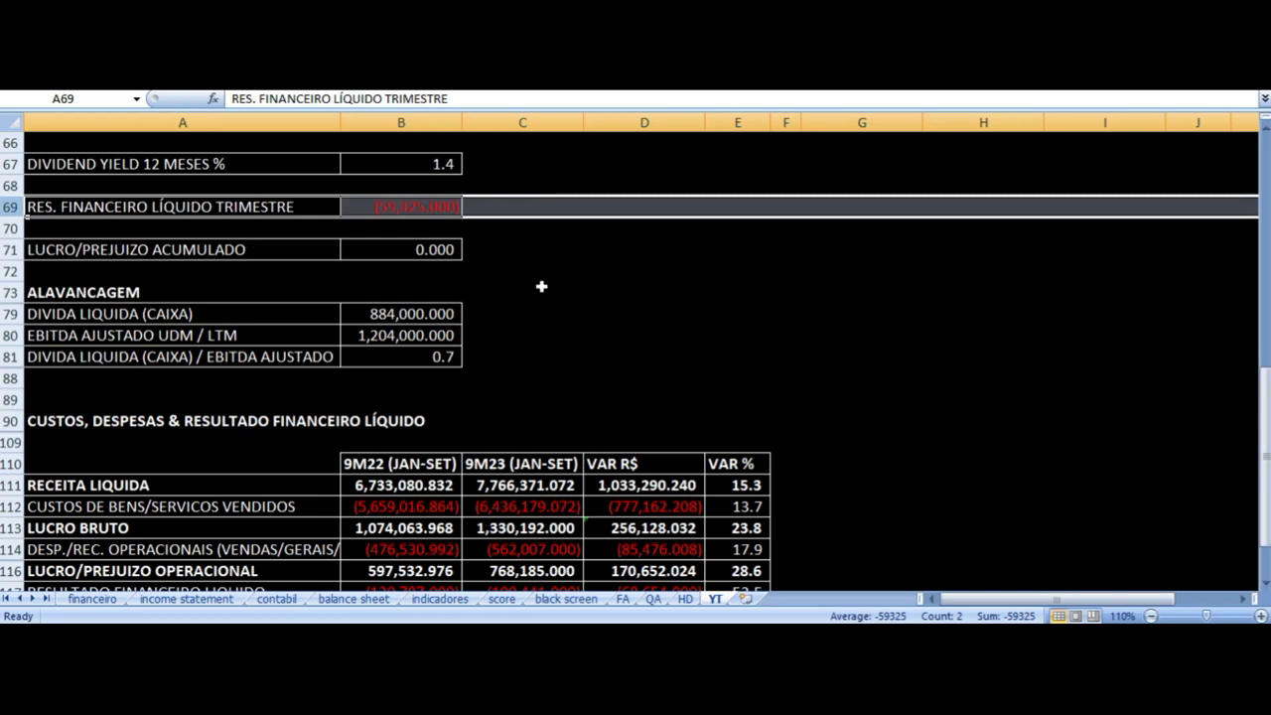
{"action": "left_click", "coordinate": [399, 357]}
- In the 9M22–9M23 costs table, check VAR % for RECEITA LIQUIDA, CUSTOS DE BENS/SERVICOS VENDIDOS and LUCRO BRUTO, plus LUCRO BRUTO's VAR R$
{"action": "scroll", "coordinate": [517, 330], "scroll_direction": "down", "scroll_amount": 2}
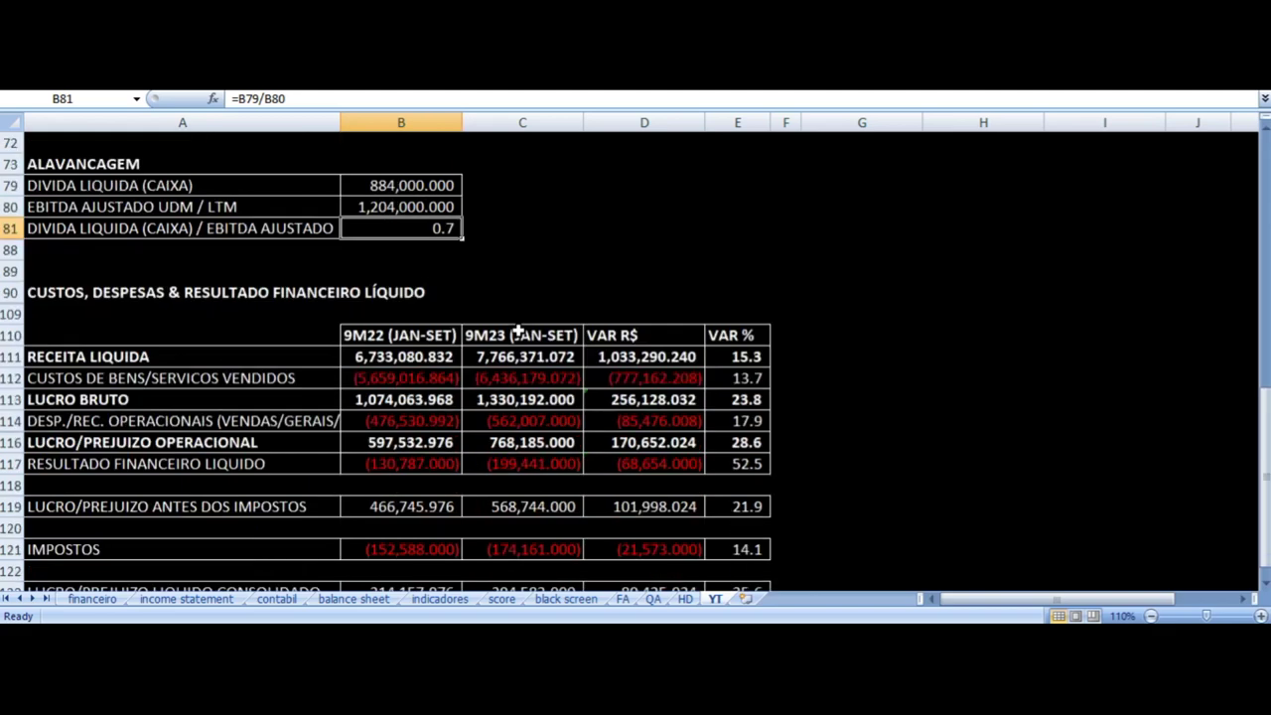
{"action": "scroll", "coordinate": [517, 329], "scroll_direction": "down", "scroll_amount": 2}
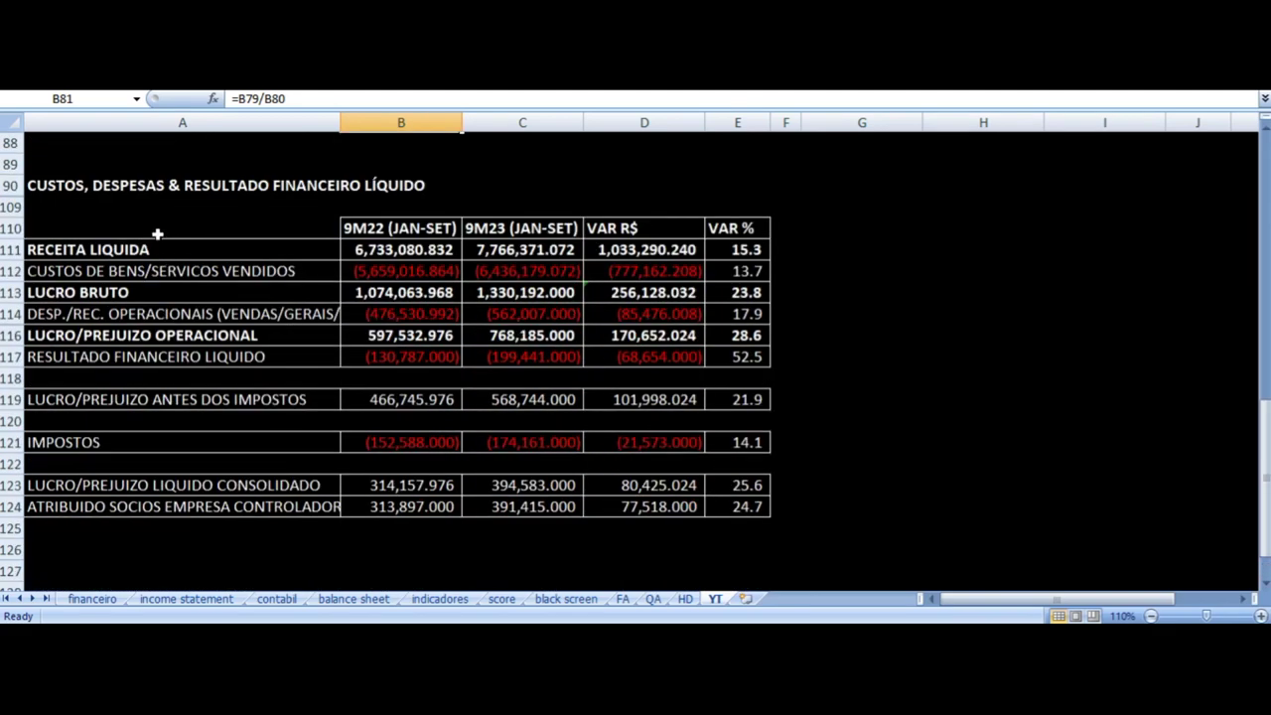
{"action": "left_click", "coordinate": [387, 229]}
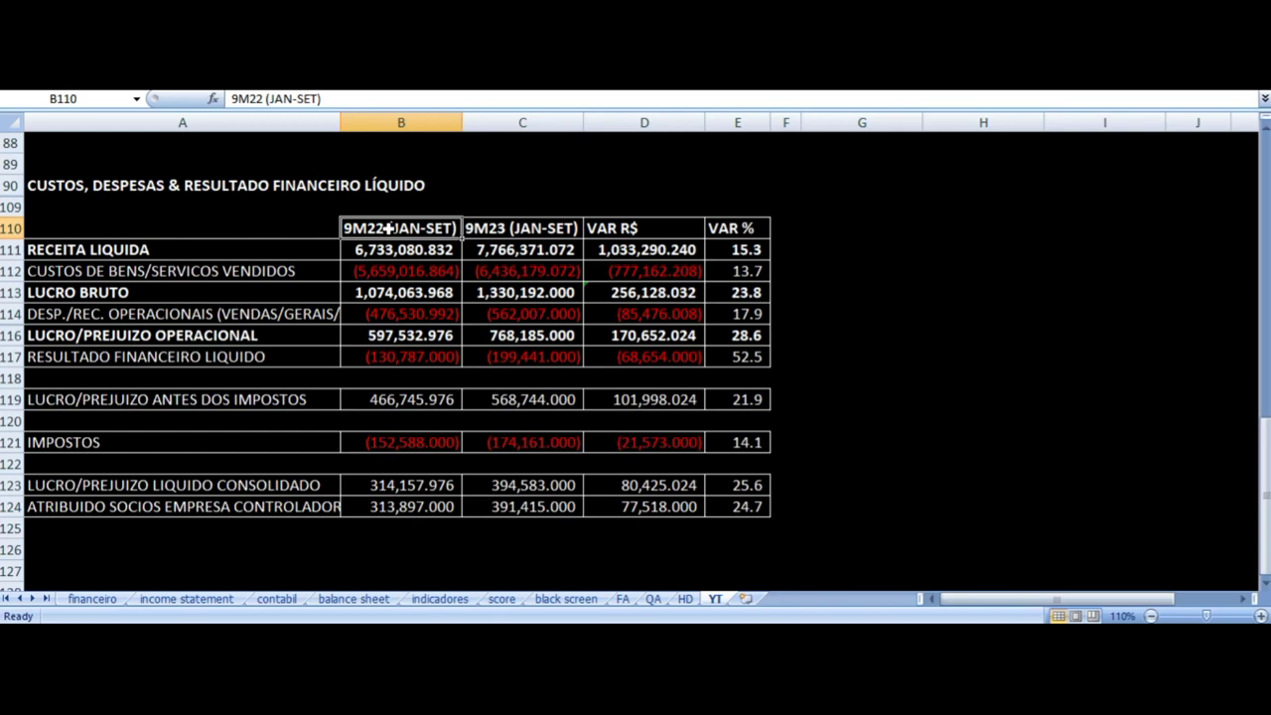
{"action": "left_click", "coordinate": [485, 233]}
{"action": "left_click", "coordinate": [752, 250]}
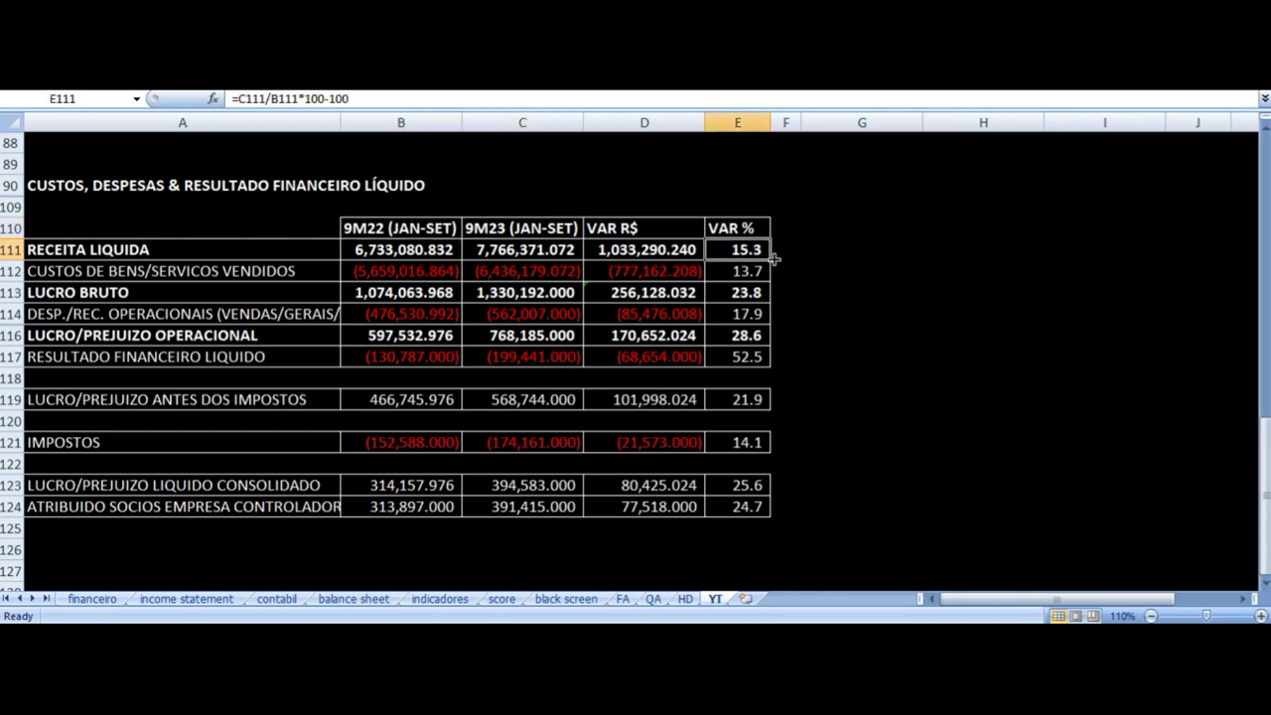
{"action": "left_click", "coordinate": [740, 278]}
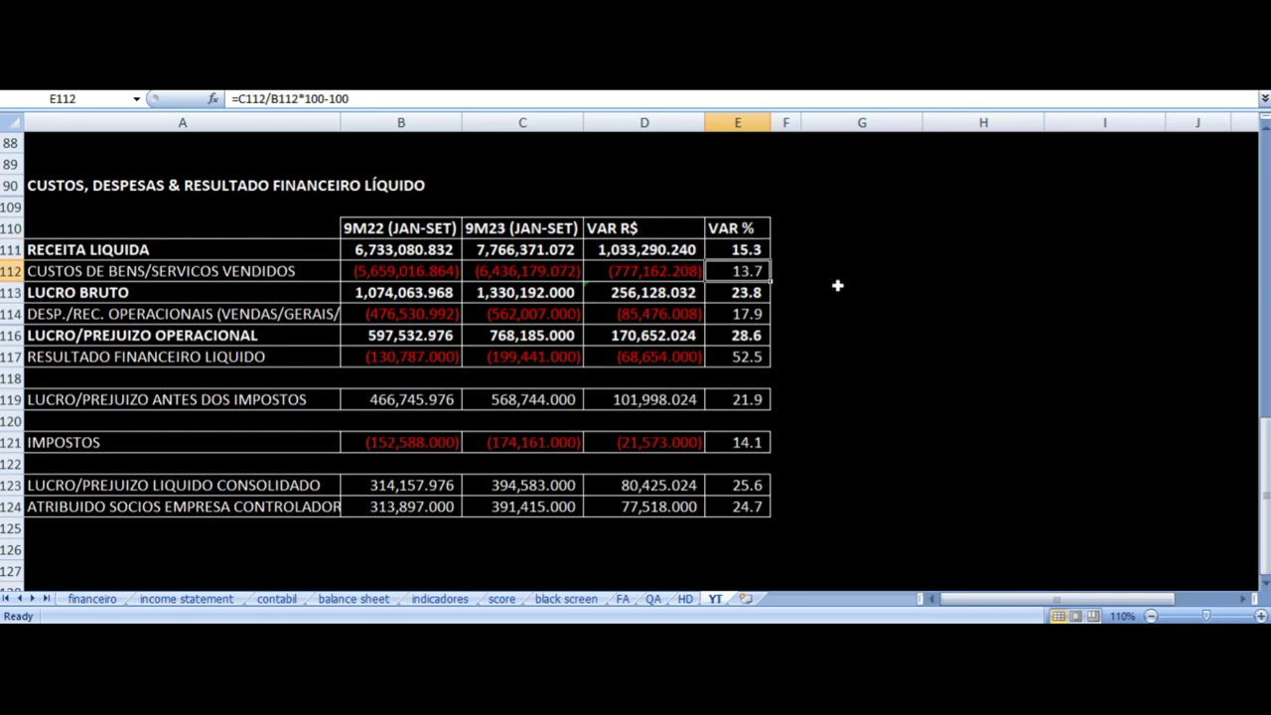
{"action": "left_click", "coordinate": [739, 296]}
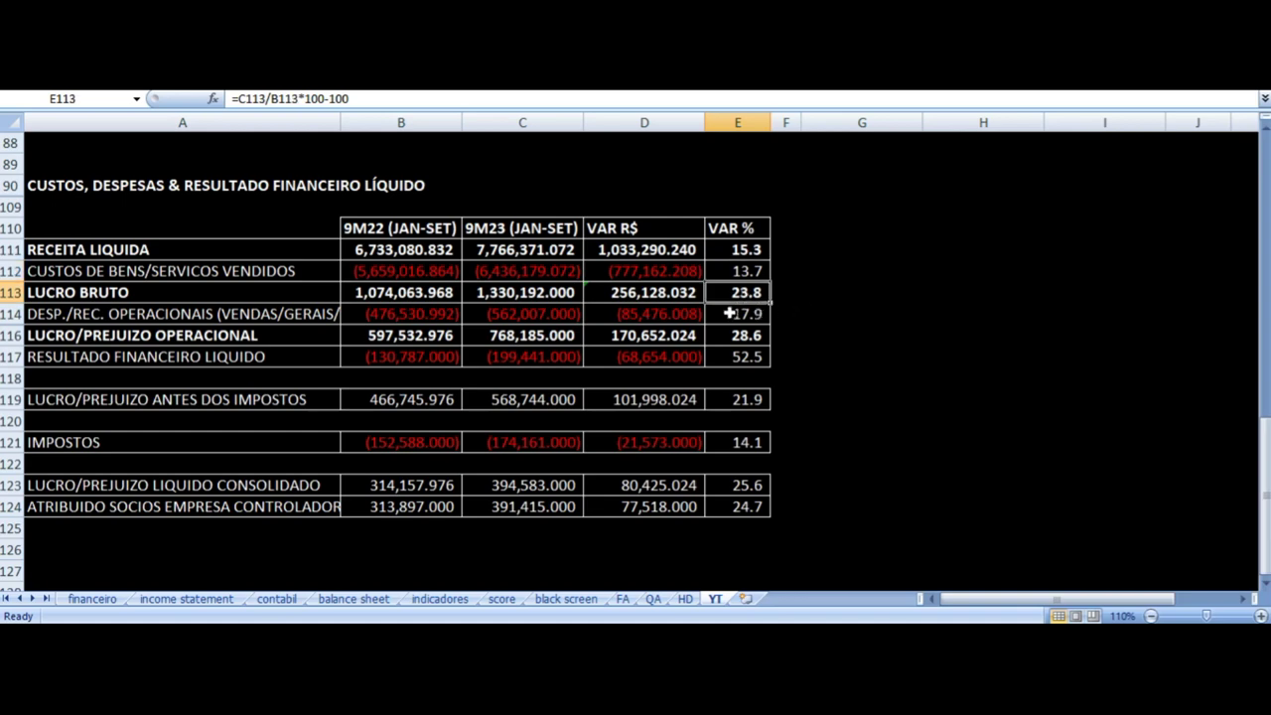
{"action": "left_click", "coordinate": [643, 294]}
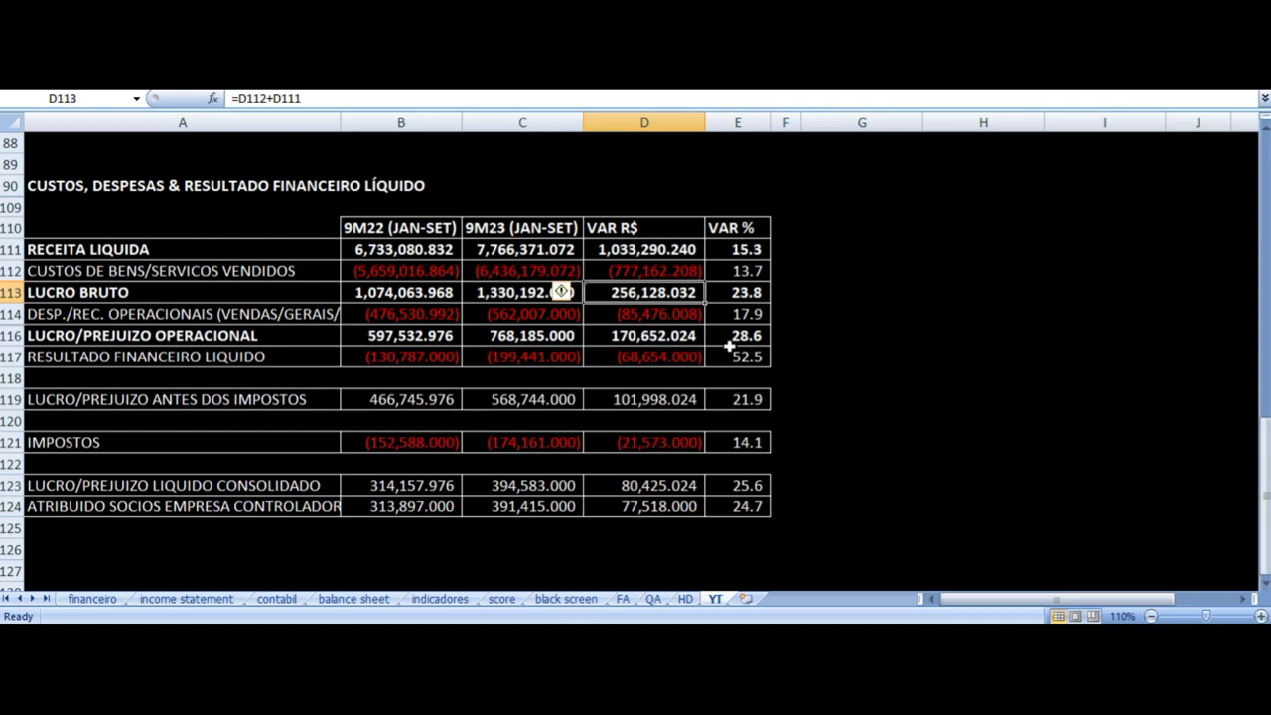
- Compare VAR % for DESP./REC. OPERACIONAIS, RECEITA LIQUIDA and CUSTOS DE BENS/SERVICOS VENDIDOS, then check LUCRO/PREJUIZO OPERACIONAL's VAR % and VAR R$
{"action": "left_click", "coordinate": [740, 316]}
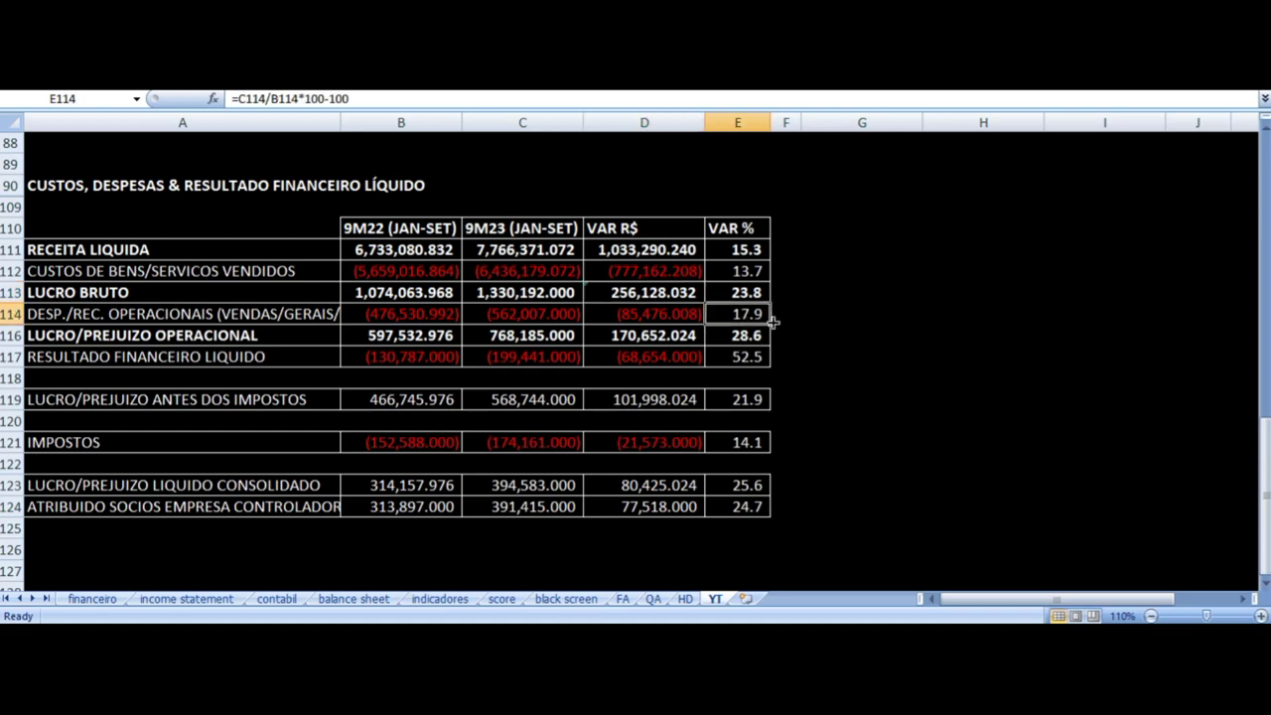
{"action": "left_click", "coordinate": [728, 251]}
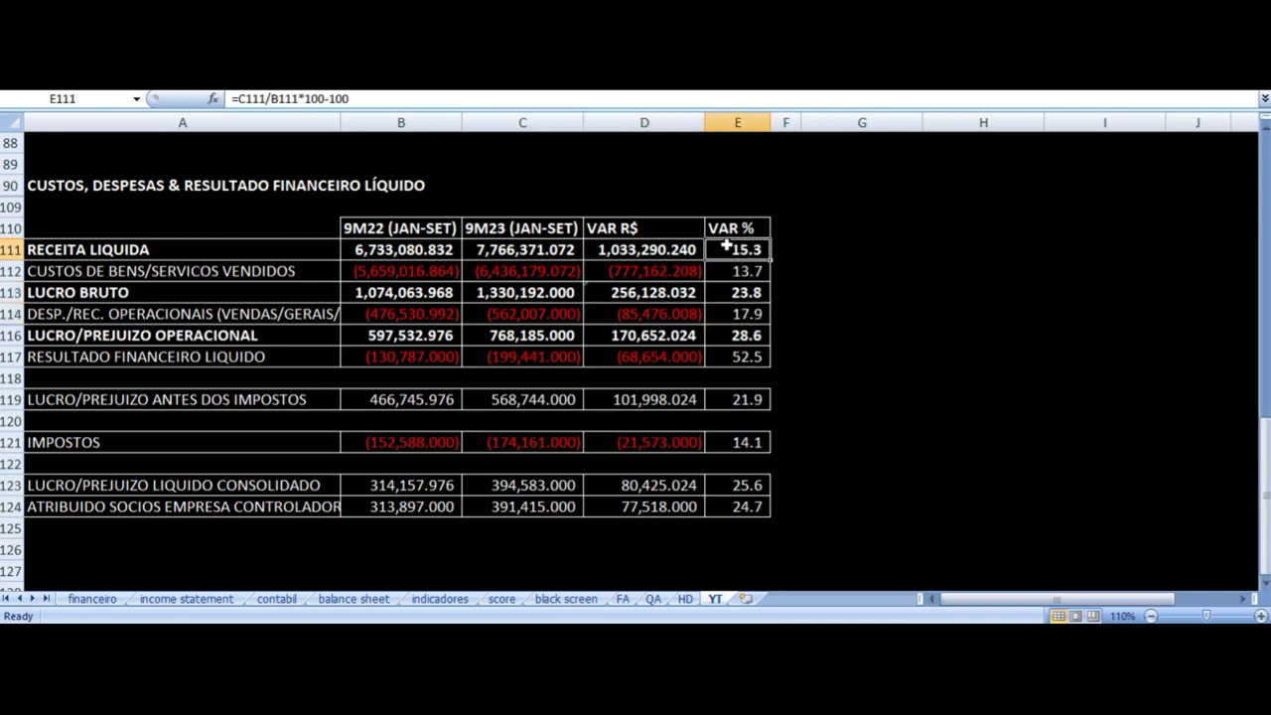
{"action": "left_click", "coordinate": [723, 271]}
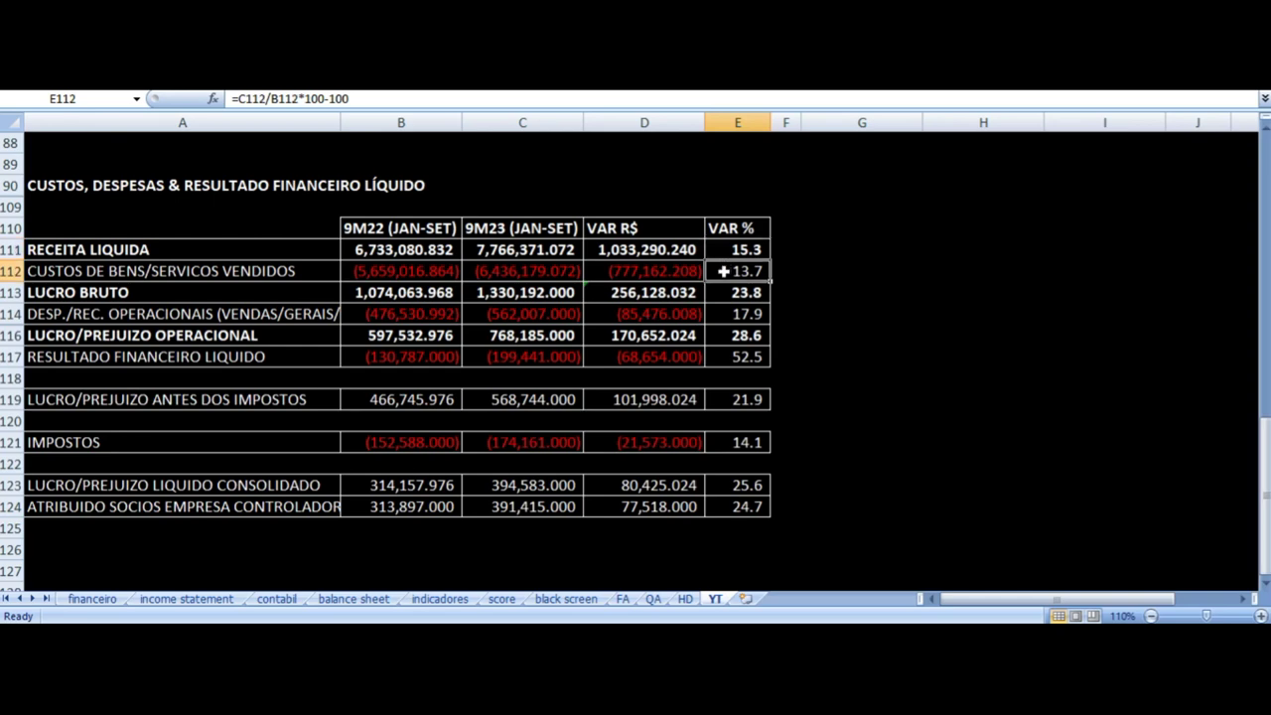
{"action": "left_click", "coordinate": [742, 335]}
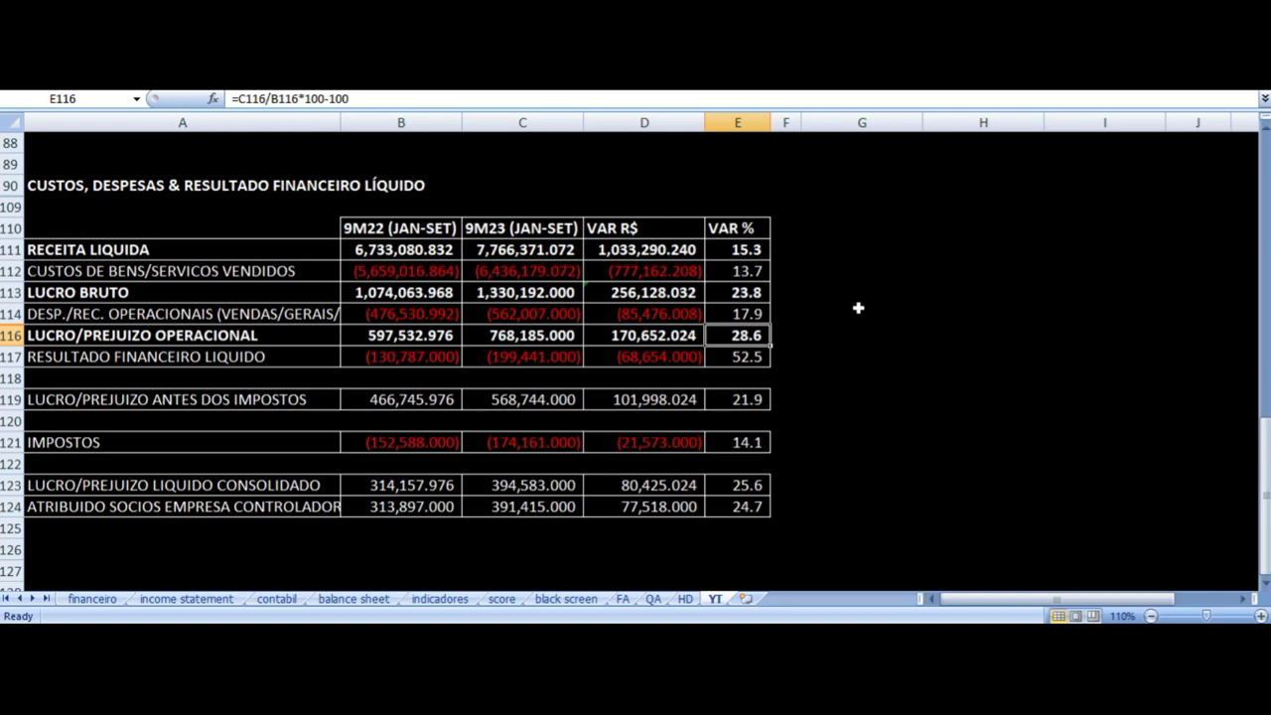
{"action": "key", "text": "Left"}
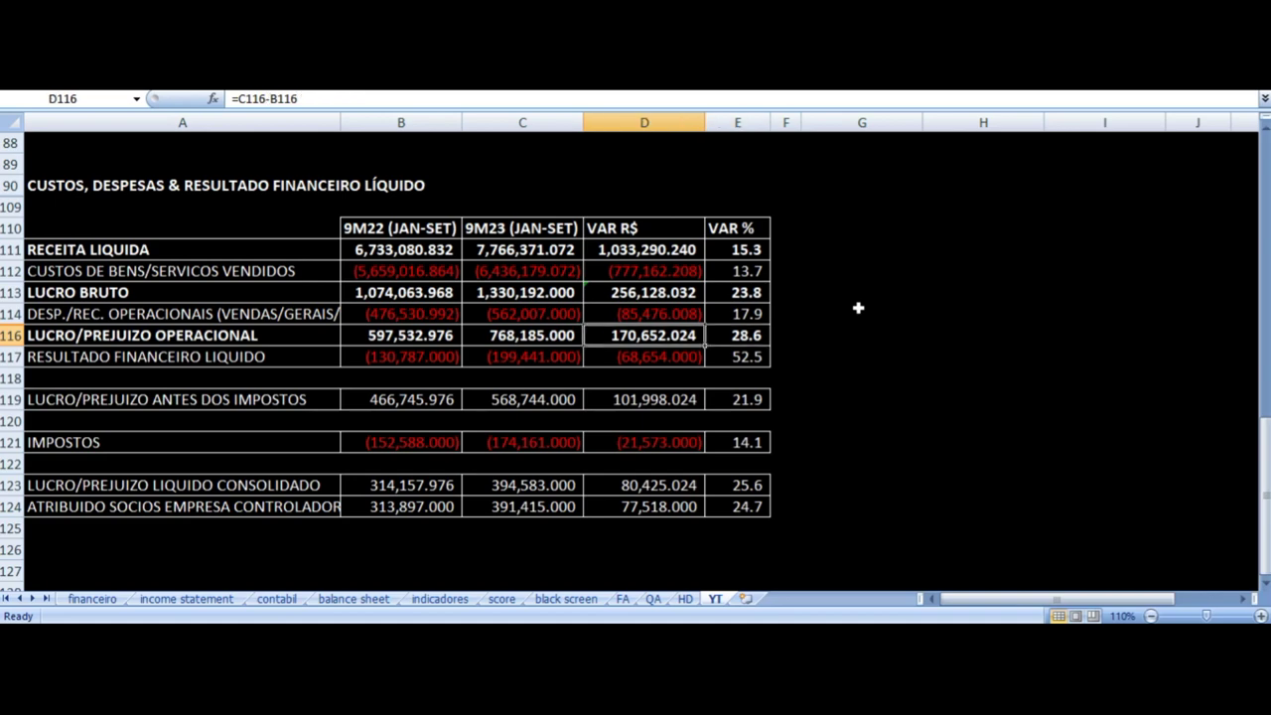
- Review RESULTADO FINANCEIRO LIQUIDO for 9M22 and 9M23, including its VAR R$
{"action": "key", "text": "Down"}
{"action": "key", "text": "Left"}
{"action": "key", "text": "Left"}
{"action": "key", "text": "Left"}
{"action": "key", "text": "Right"}
{"action": "key", "text": "Right"}
{"action": "key", "text": "Right"}
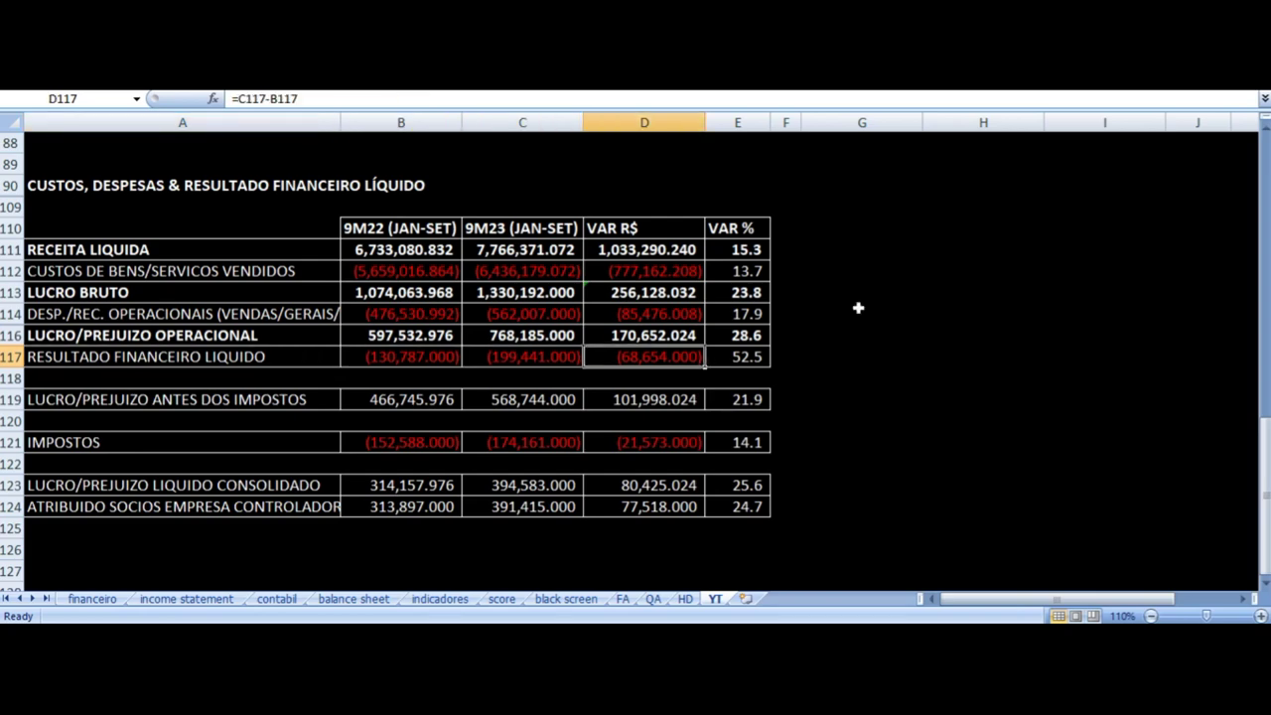
- Examine LUCRO/PREJUIZO ANTES DOS IMPOSTOS across 9M22 and 9M23, with its VAR R$ and VAR %
{"action": "key", "text": "Down"}
{"action": "key", "text": "Down"}
{"action": "key", "text": "Left"}
{"action": "key", "text": "Left"}
{"action": "key", "text": "Left"}
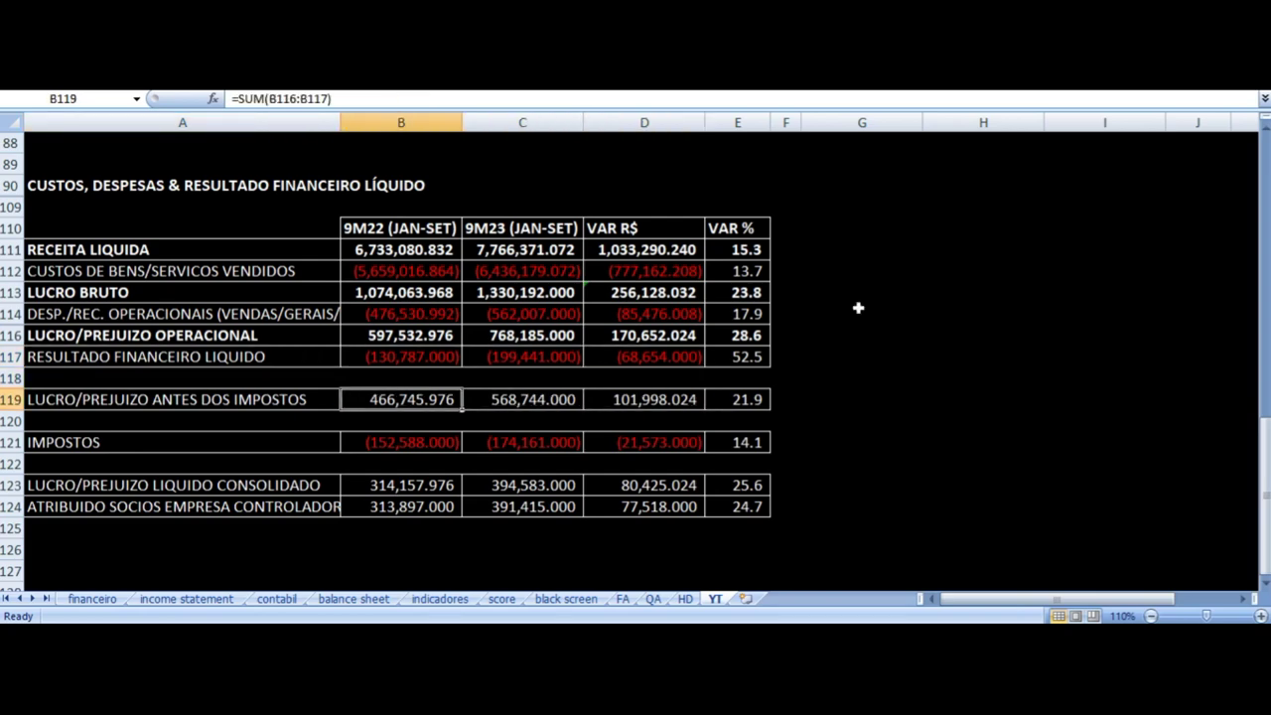
{"action": "key", "text": "Right"}
{"action": "key", "text": "Right"}
{"action": "key", "text": "Right"}
{"action": "key", "text": "Right"}
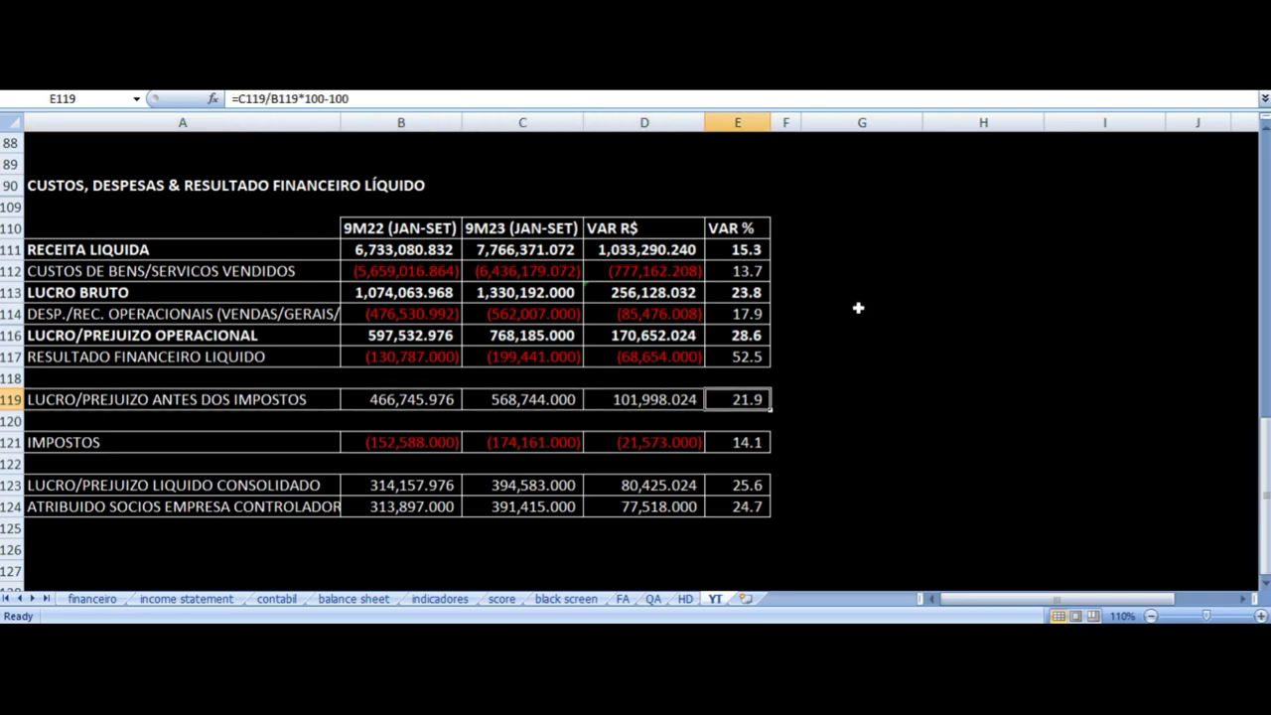
{"action": "key", "text": "Left"}
{"action": "key", "text": "Left"}
{"action": "key", "text": "Left"}
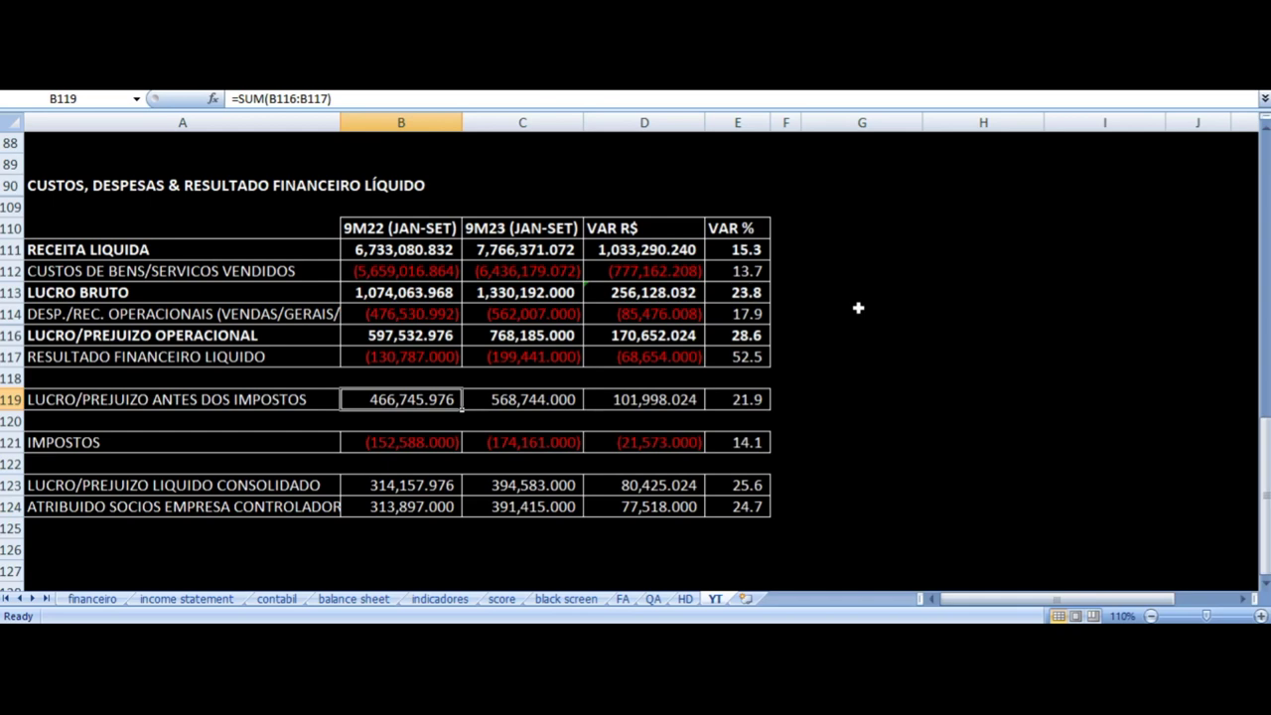
{"action": "key", "text": "Right"}
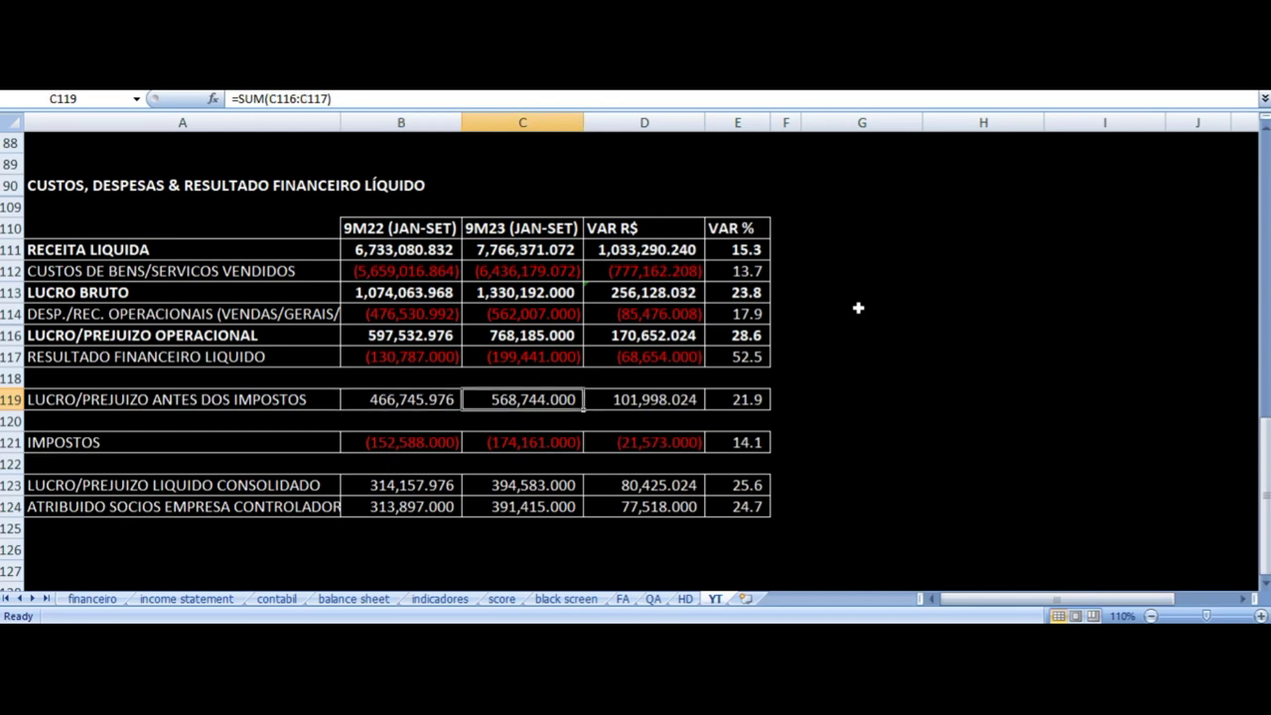
{"action": "key", "text": "Right"}
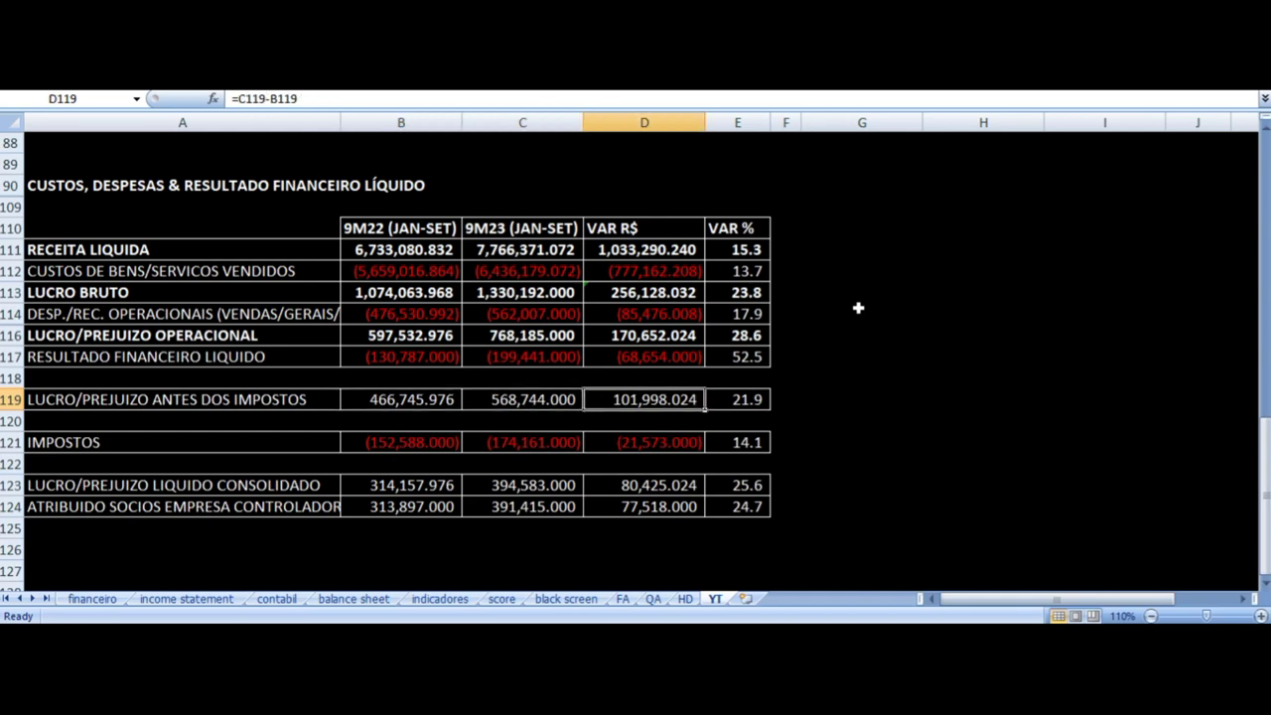
- Review the IMPOSTOS row across 9M22, 9M23, VAR R$ and VAR %
{"action": "key", "text": "Down"}
{"action": "key", "text": "Down"}
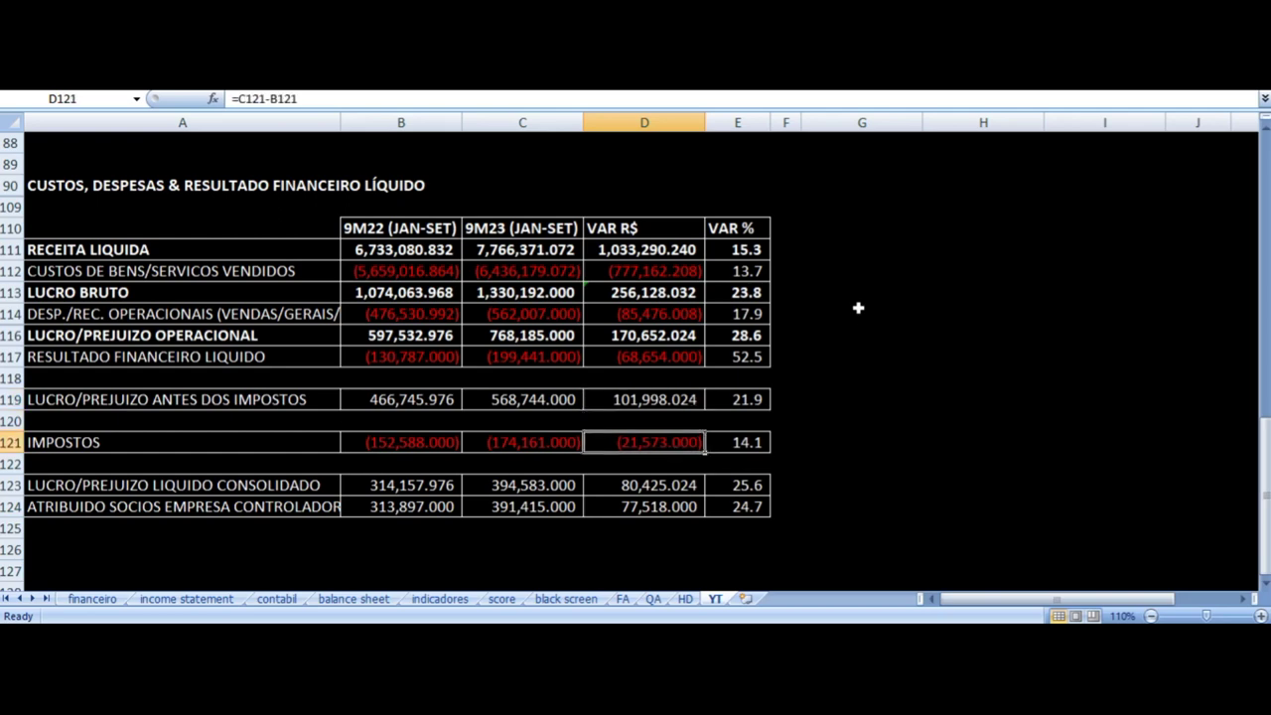
{"action": "key", "text": "Left"}
{"action": "key", "text": "Left"}
{"action": "key", "text": "Left"}
{"action": "key", "text": "Down"}
{"action": "key", "text": "Right"}
{"action": "key", "text": "Right"}
{"action": "key", "text": "Right"}
{"action": "key", "text": "Right"}
- Compare LUCRO/PREJUIZO LIQUIDO CONSOLIDADO between 9M22 and 9M23, including VAR R$ and VAR %
{"action": "key", "text": "Down"}
{"action": "key", "text": "Left"}
{"action": "key", "text": "Left"}
{"action": "key", "text": "Left"}
{"action": "key", "text": "Left"}
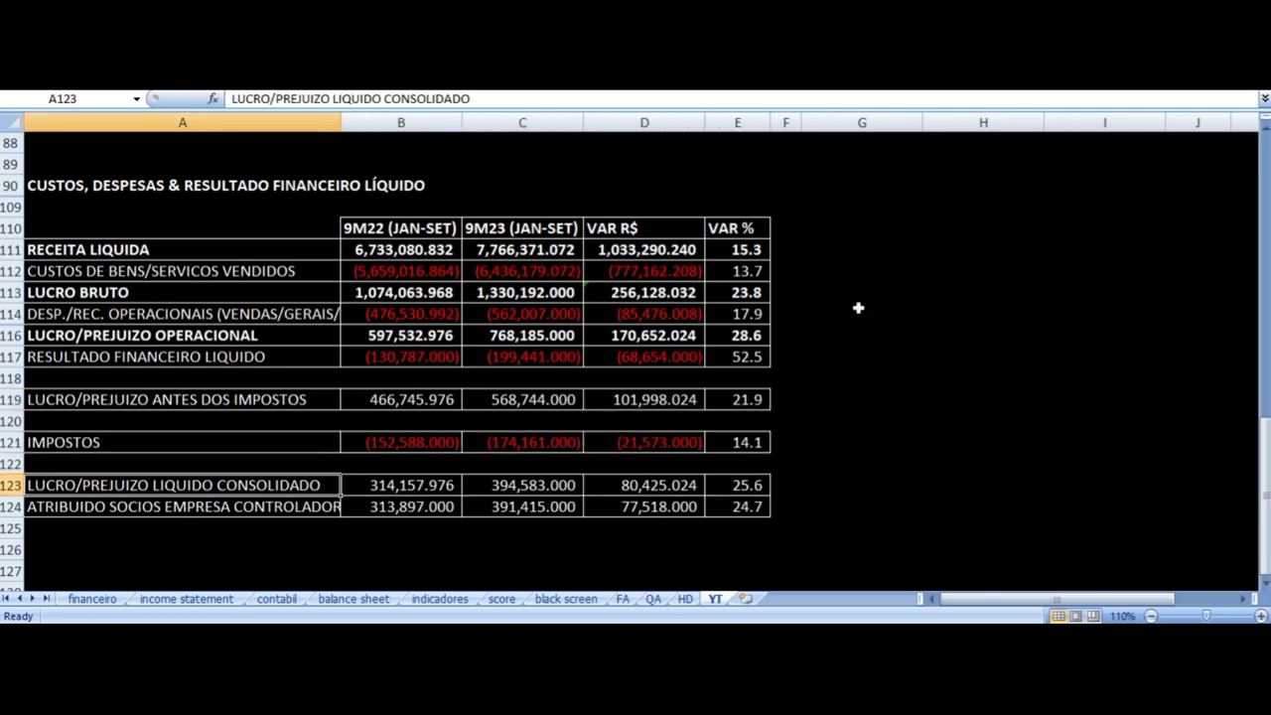
{"action": "key", "text": "Right"}
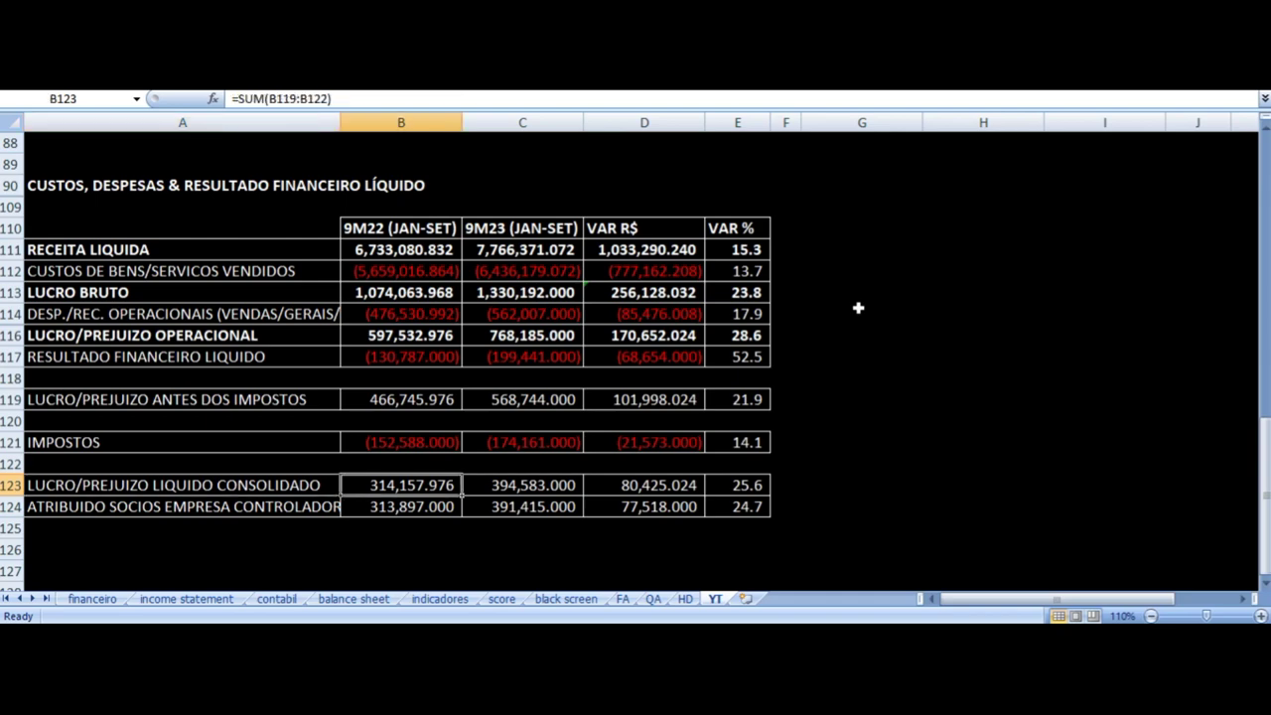
{"action": "key", "text": "Right"}
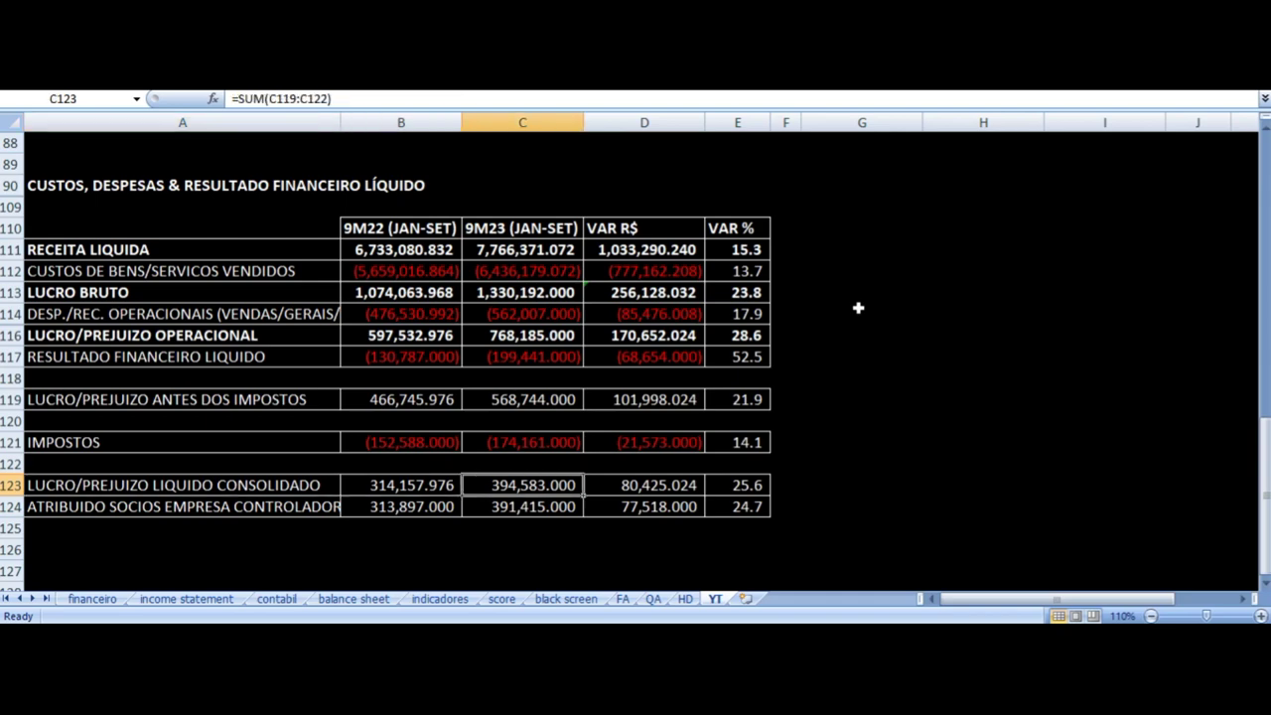
{"action": "key", "text": "Right"}
{"action": "key", "text": "Right"}
- Compare ATRIBUIDO SOCIOS EMPRESA CONTROLADORA between 9M22 and 9M23, through to its VAR %
{"action": "key", "text": "Down"}
{"action": "key", "text": "Left"}
{"action": "key", "text": "Left"}
{"action": "key", "text": "Left"}
{"action": "key", "text": "Left"}
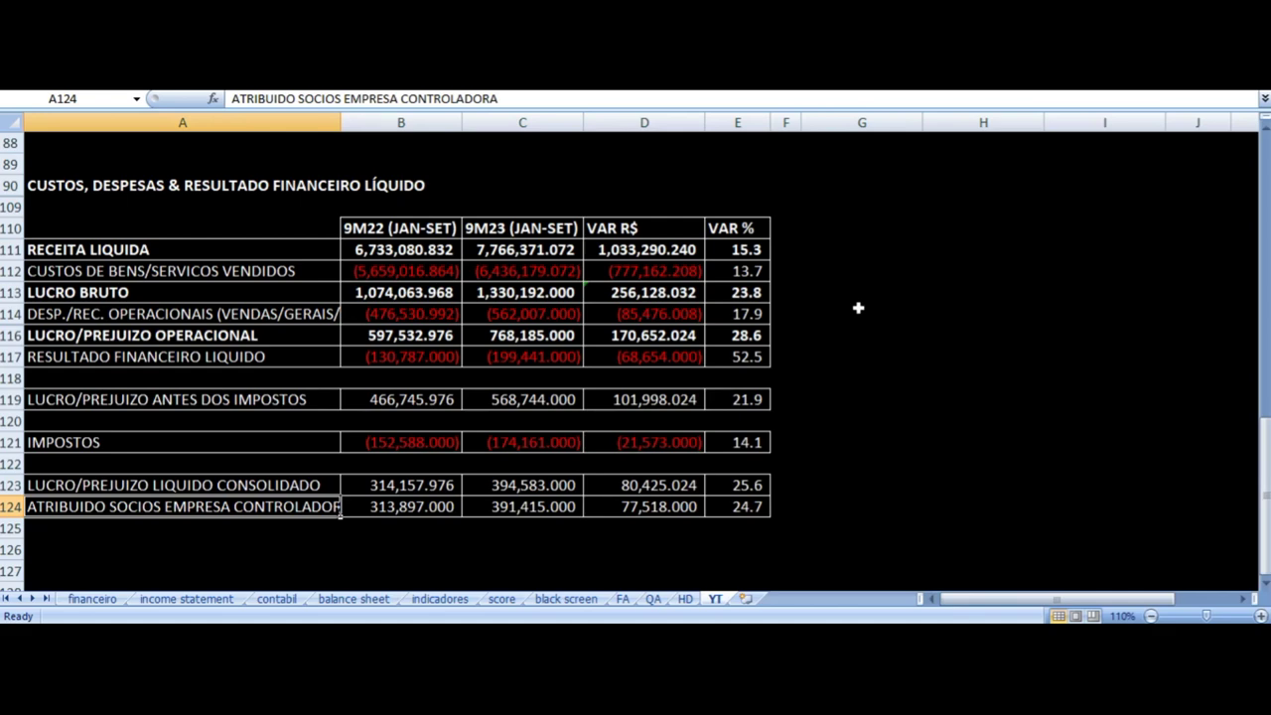
{"action": "key", "text": "Right"}
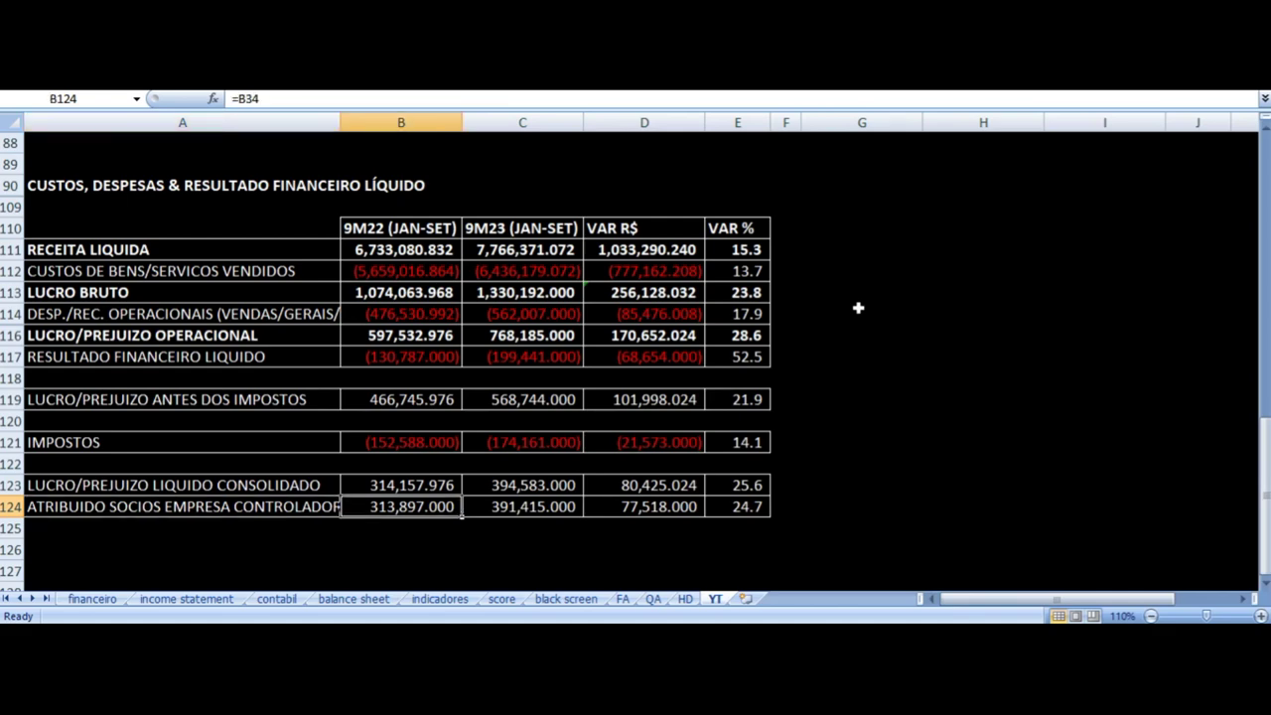
{"action": "key", "text": "Right"}
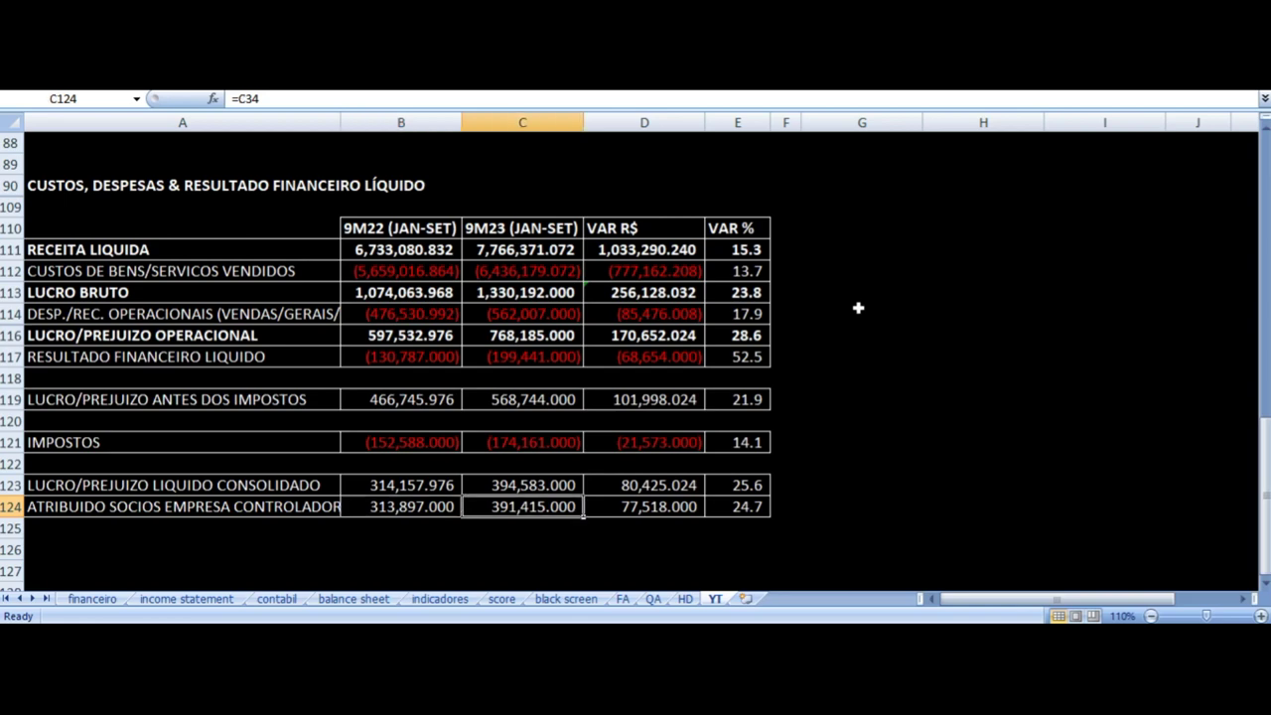
{"action": "key", "text": "Right"}
{"action": "key", "text": "Right"}
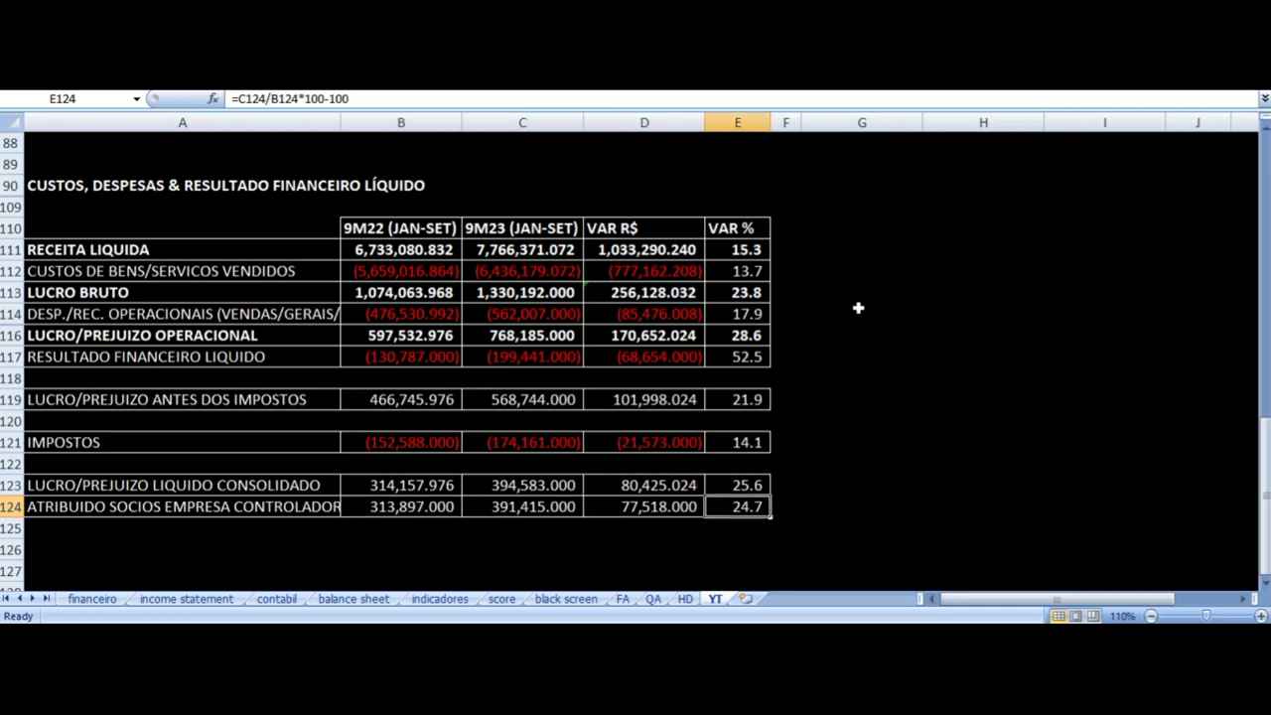
- Recap the nine-month margin and results tables, and check P/L 12 MESES among the valuation indicators
{"action": "scroll", "coordinate": [728, 335], "scroll_direction": "up", "scroll_amount": 12}
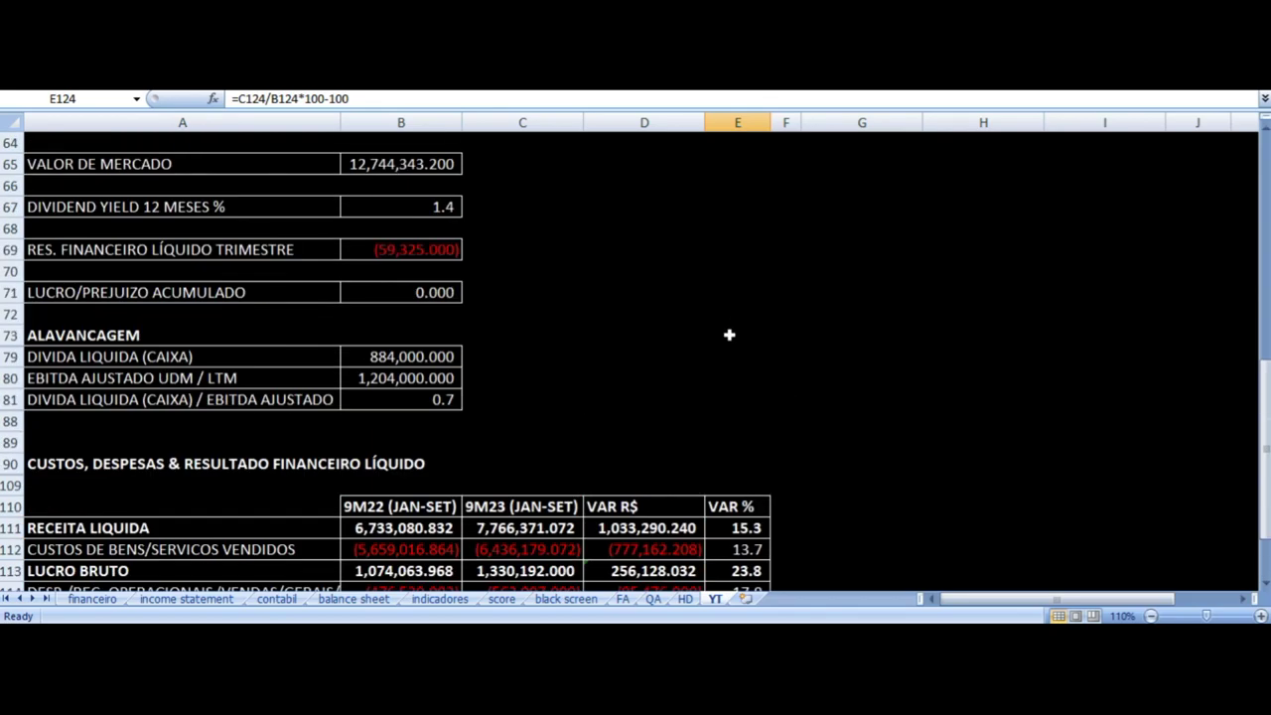
{"action": "scroll", "coordinate": [729, 335], "scroll_direction": "up", "scroll_amount": 17}
{"action": "scroll", "coordinate": [726, 337], "scroll_direction": "down", "scroll_amount": 11}
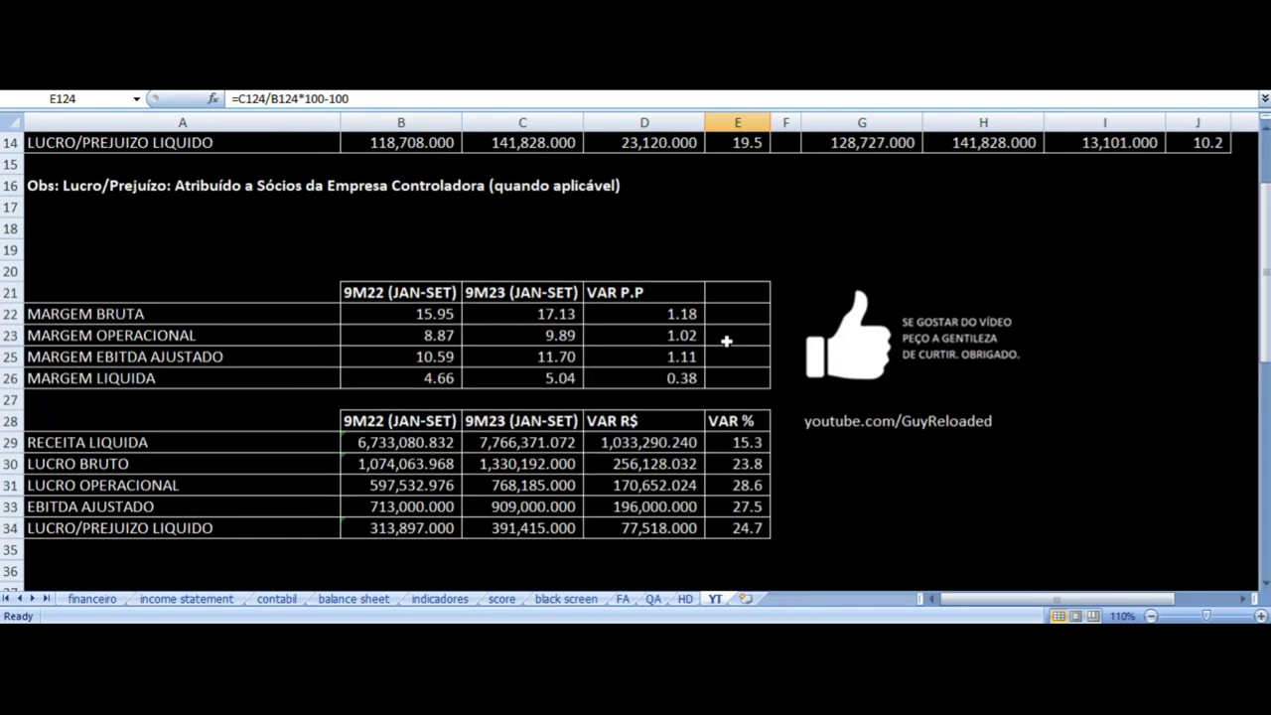
{"action": "scroll", "coordinate": [726, 342], "scroll_direction": "down", "scroll_amount": 3}
{"action": "scroll", "coordinate": [726, 342], "scroll_direction": "down", "scroll_amount": 3}
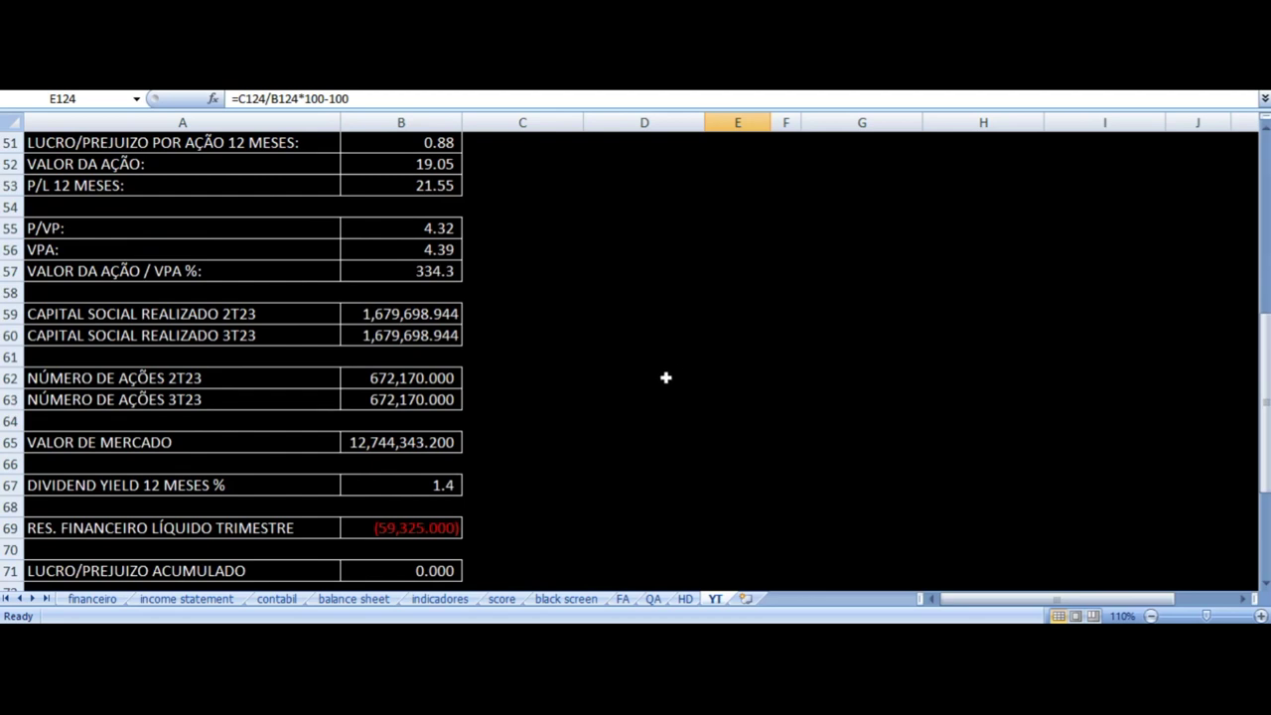
{"action": "left_click", "coordinate": [422, 185]}
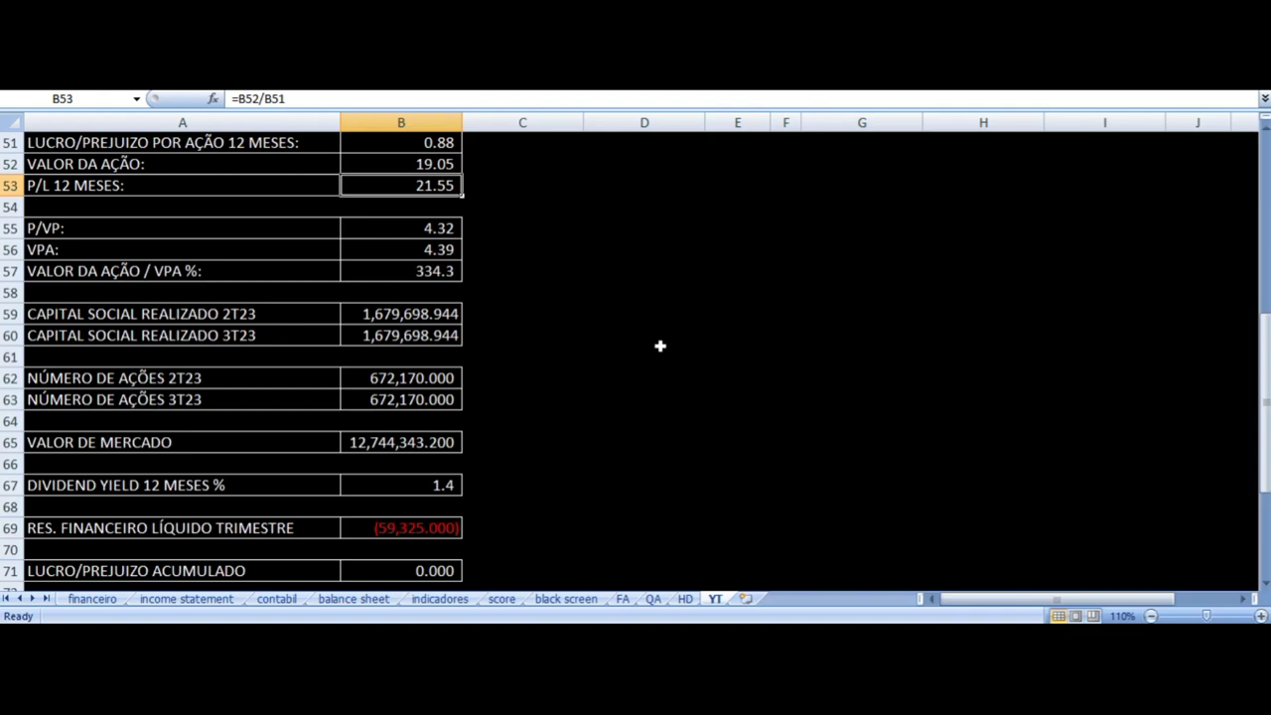
{"action": "scroll", "coordinate": [660, 345], "scroll_direction": "up", "scroll_amount": 16}
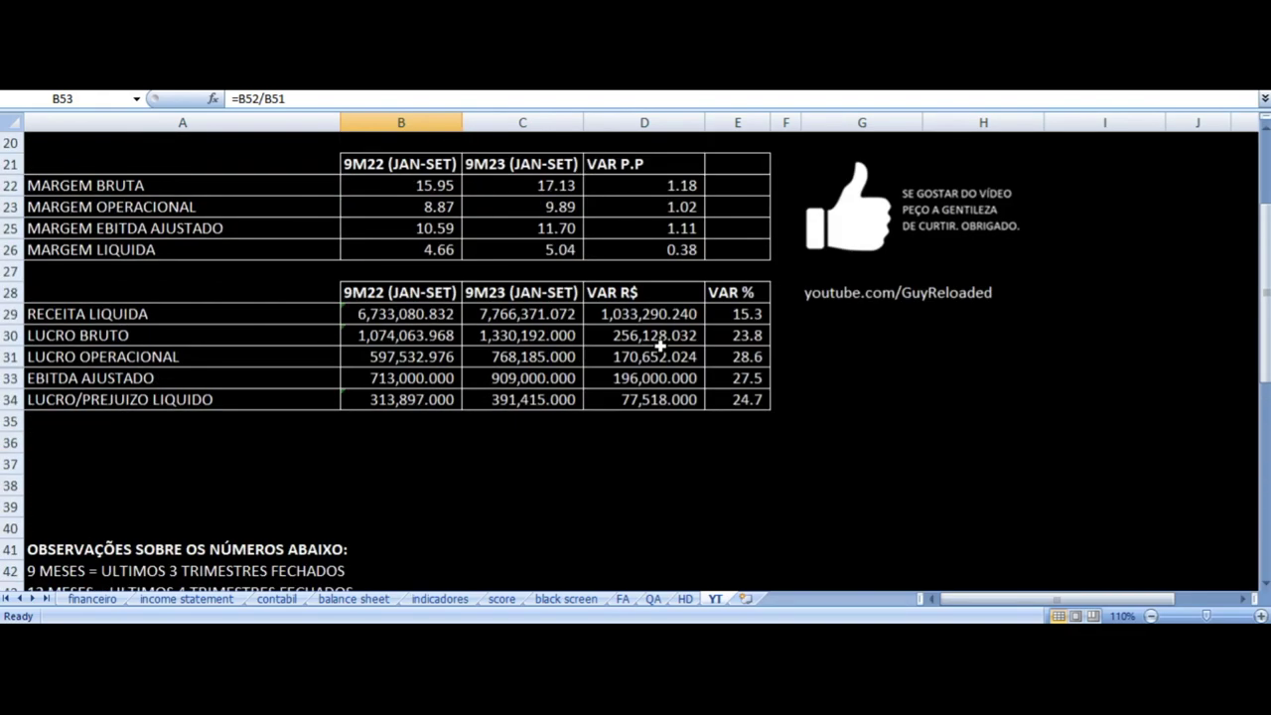
{"action": "scroll", "coordinate": [661, 345], "scroll_direction": "down", "scroll_amount": 6}
{"action": "scroll", "coordinate": [660, 346], "scroll_direction": "down", "scroll_amount": 13}
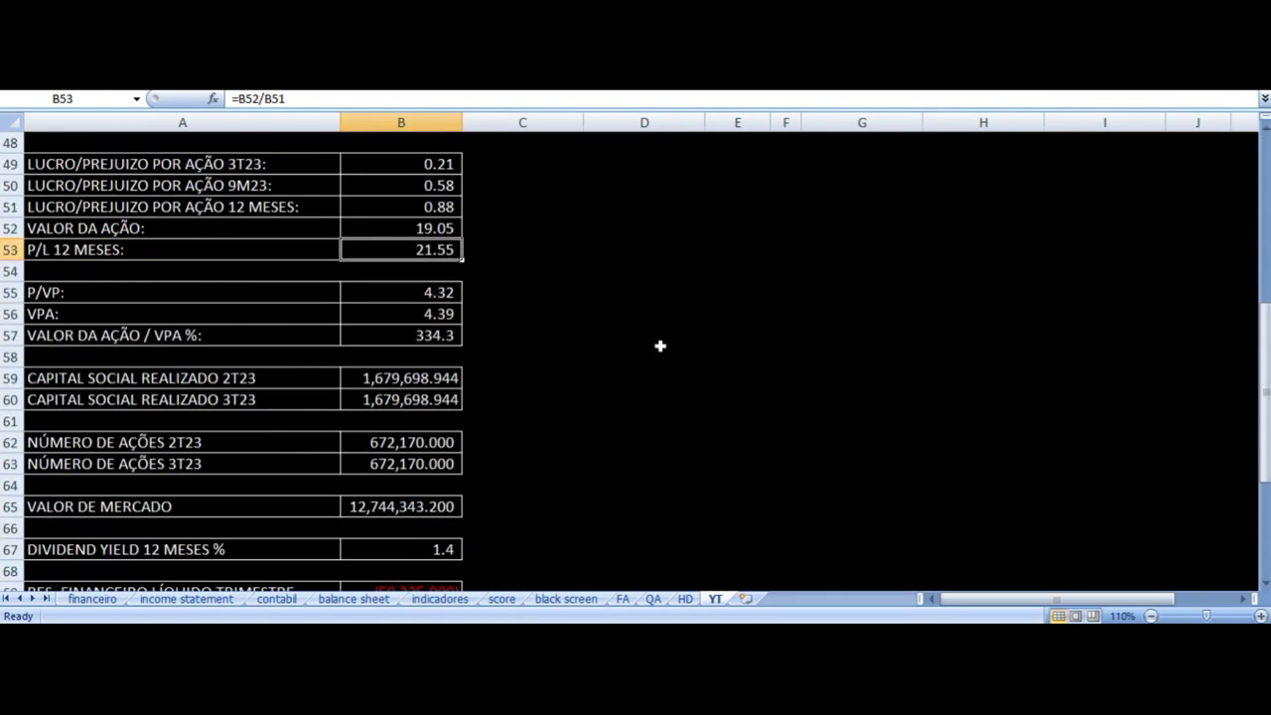
{"action": "scroll", "coordinate": [661, 346], "scroll_direction": "up", "scroll_amount": 2}
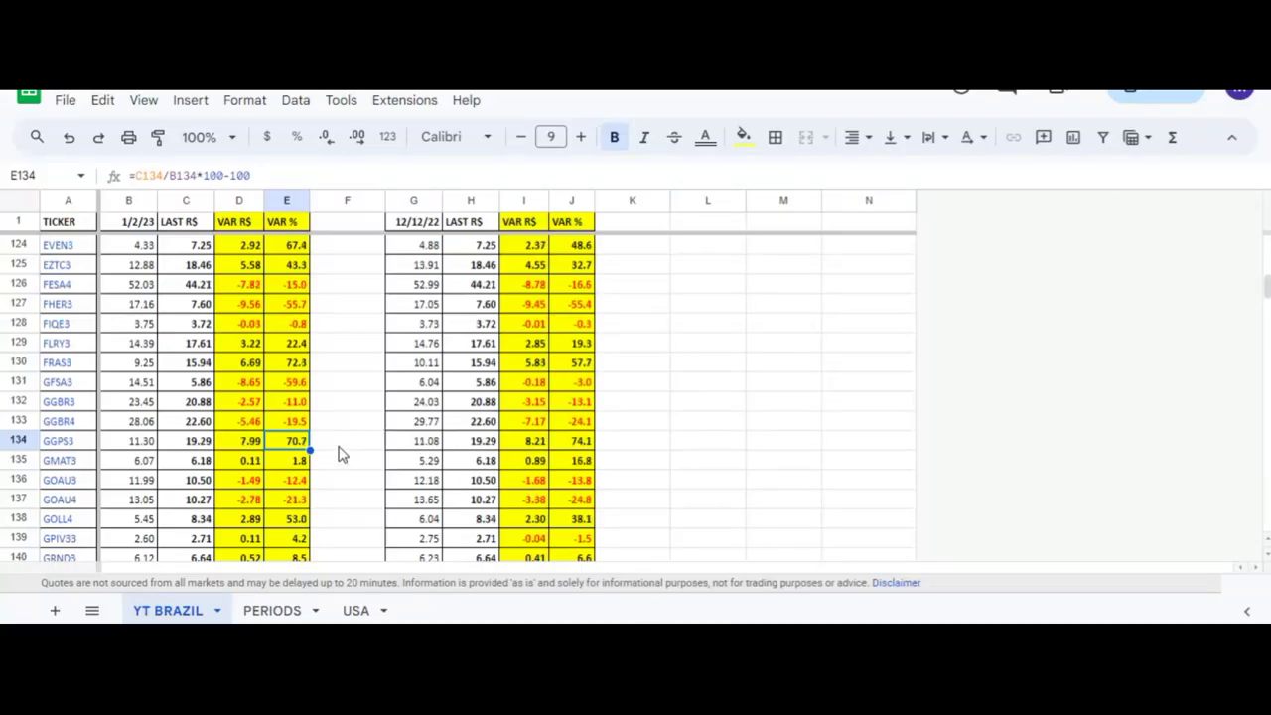
- Review GGPS3's share price on 1/2/23 against LAST R$, with the matching VAR R$ and VAR %
{"action": "key", "text": "Right"}
{"action": "key", "text": "Left"}
{"action": "key", "text": "Left"}
{"action": "key", "text": "Left"}
{"action": "key", "text": "Left"}
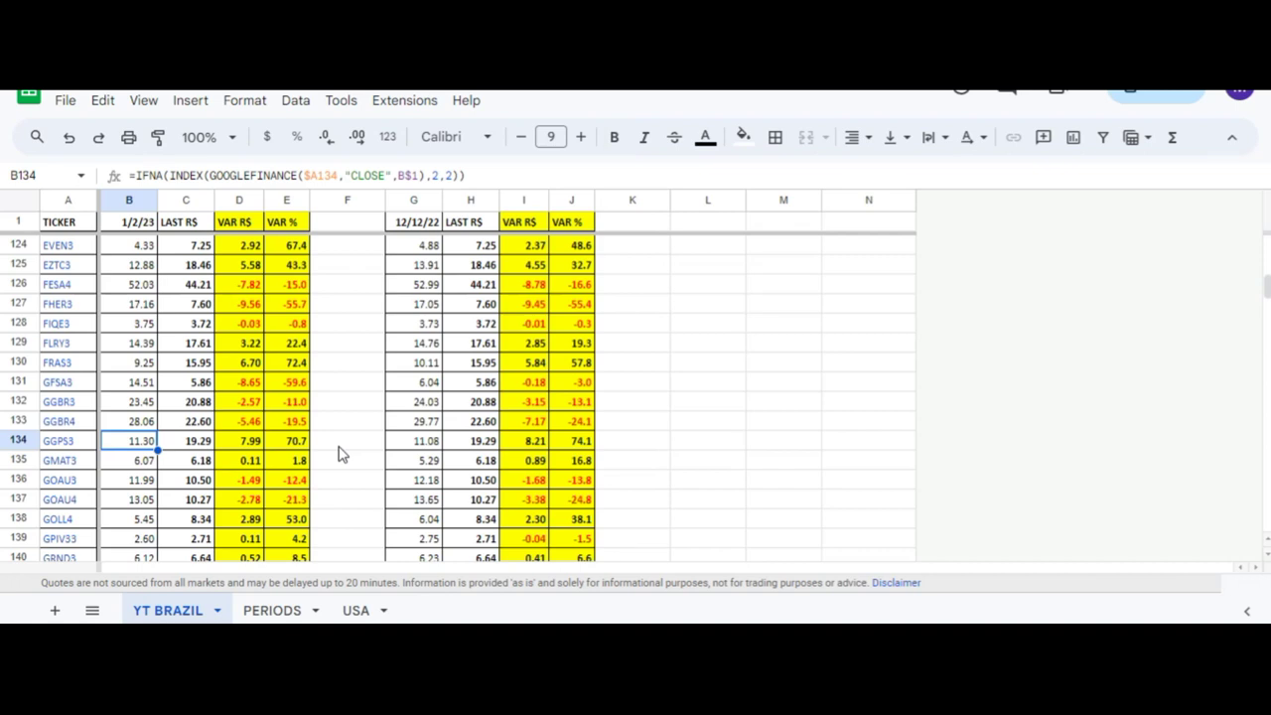
{"action": "key", "text": "Right"}
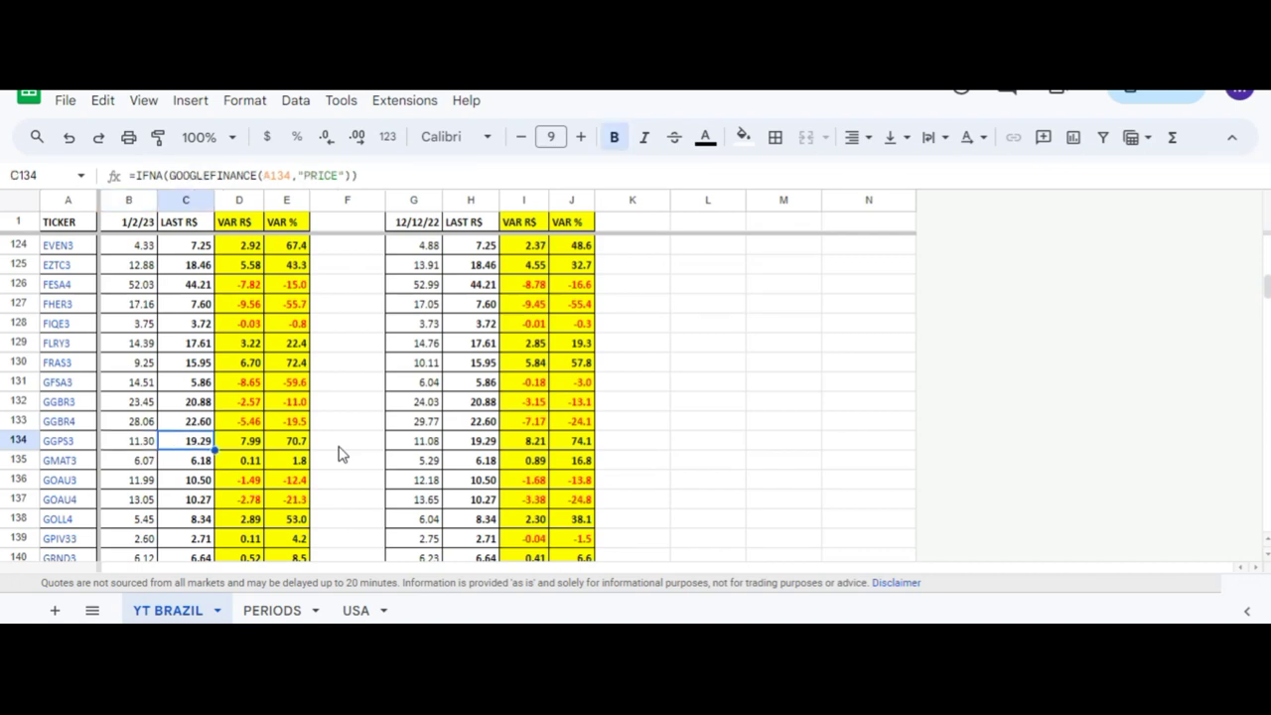
{"action": "key", "text": "Right"}
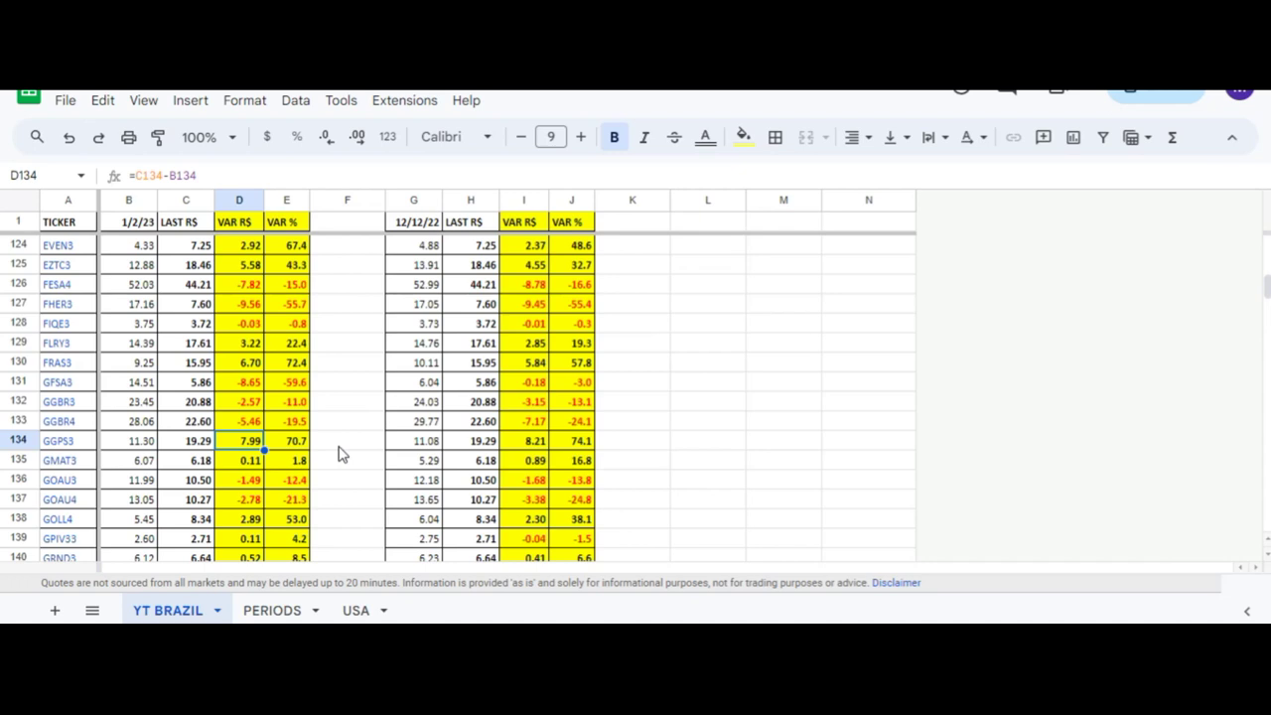
{"action": "key", "text": "Right"}
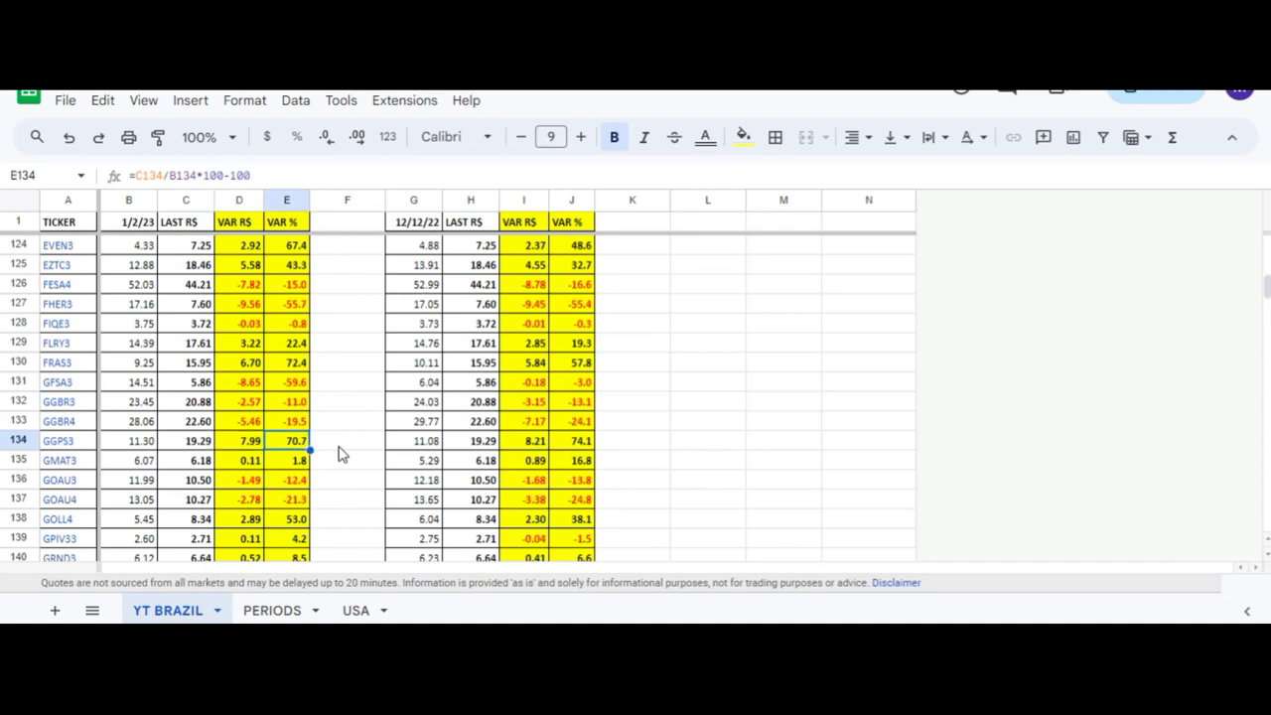
- Review GGPS3's share price on 12/12/22 against LAST R$ with its variations, and return to the YT sheet in Excel
{"action": "key", "text": "Right"}
{"action": "key", "text": "Right"}
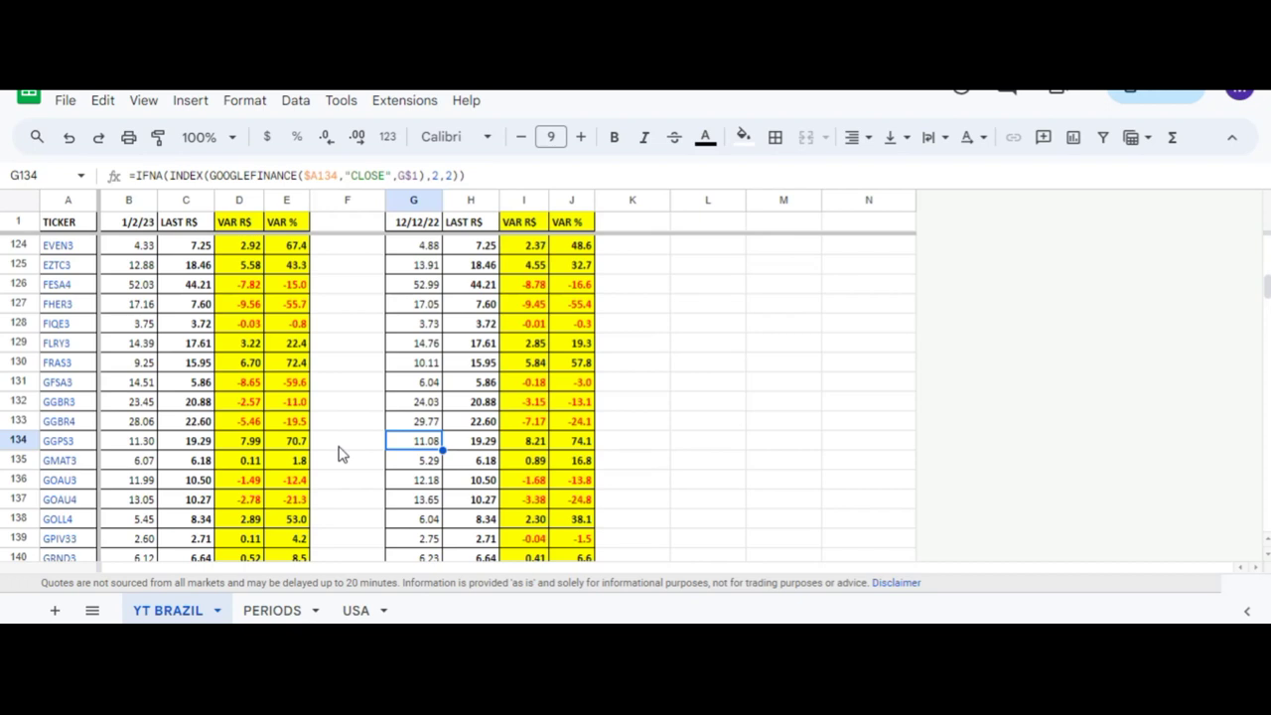
{"action": "key", "text": "Right"}
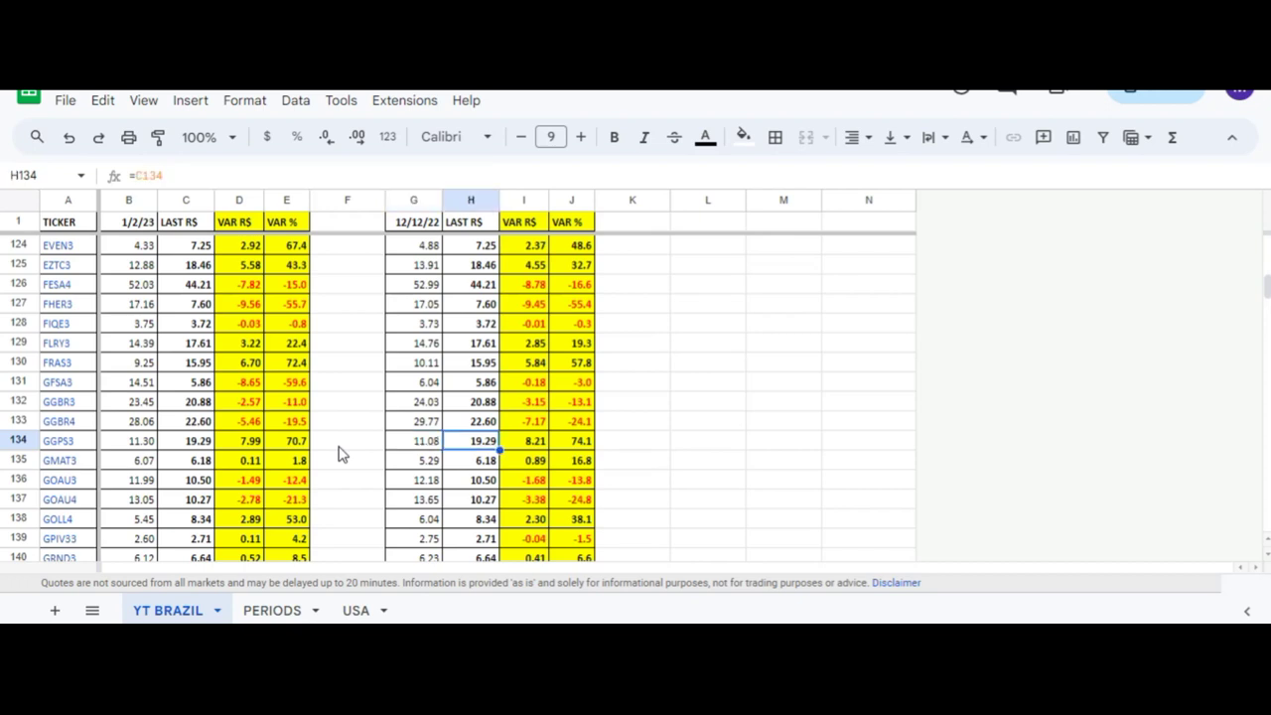
{"action": "key", "text": "Right"}
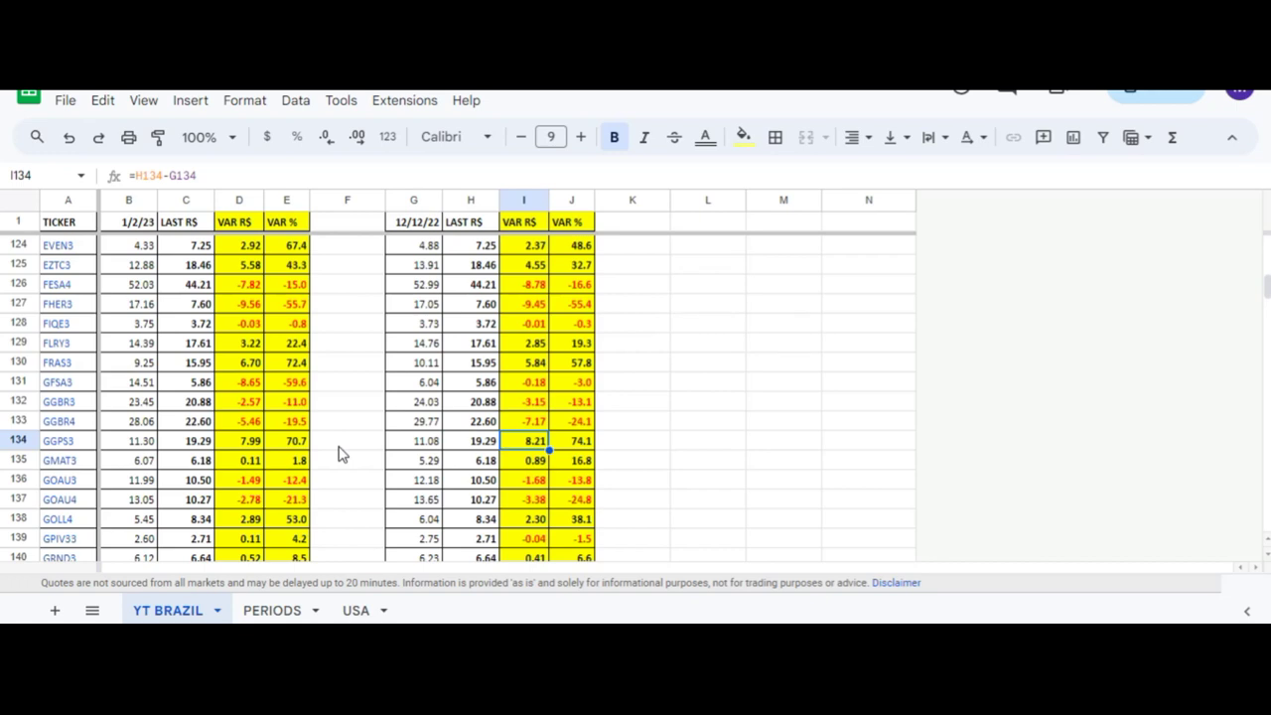
{"action": "key", "text": "Right"}
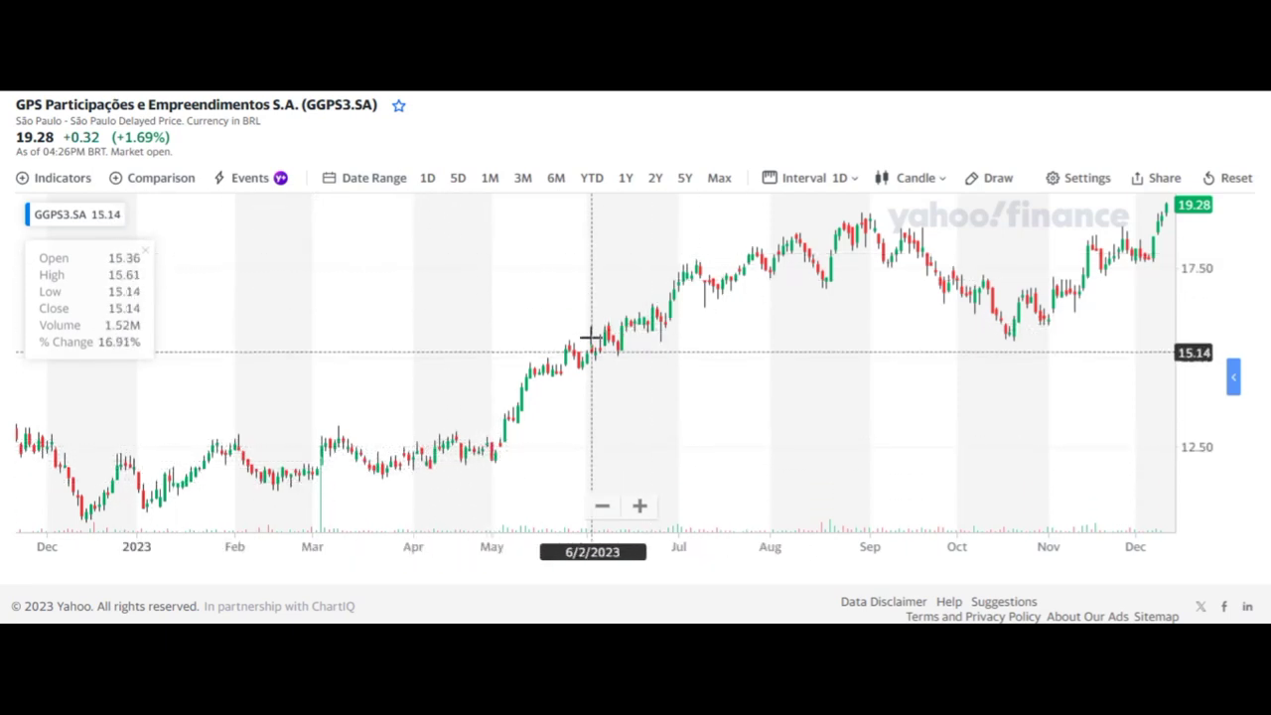
{"action": "key", "text": "alt+Tab"}
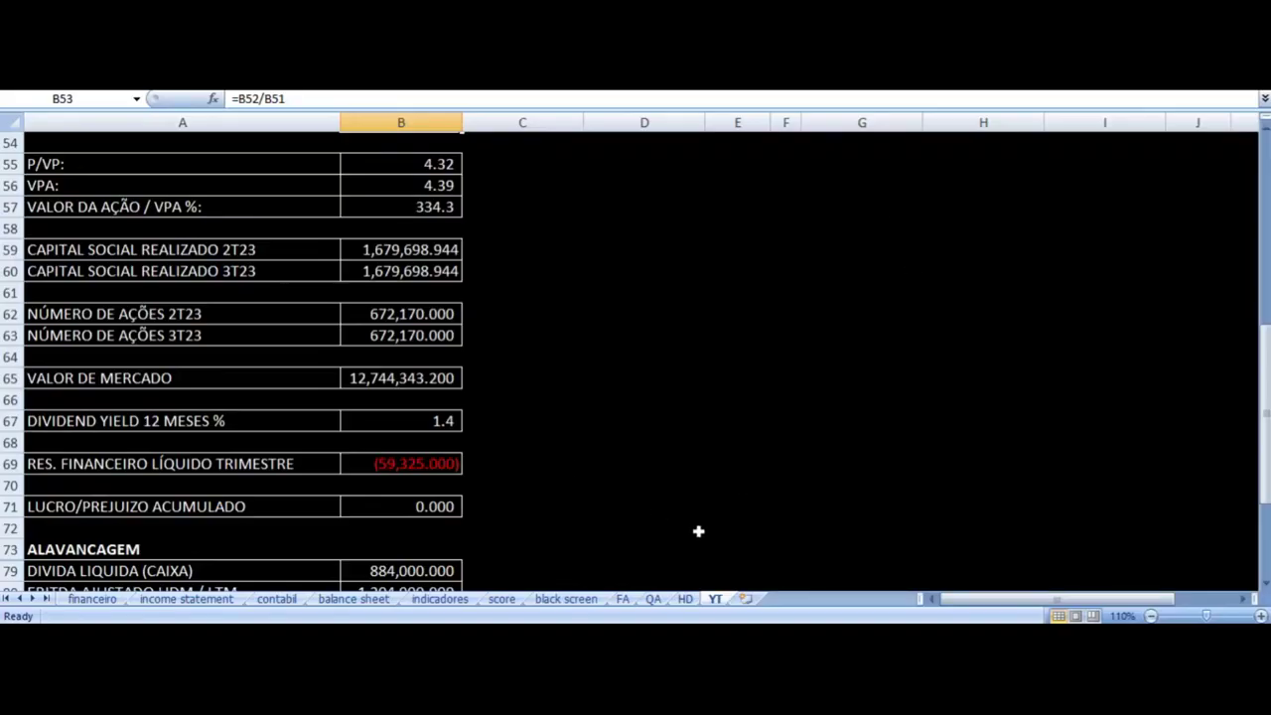
- Open the HD sheet and locate the quarter columns 4T (31/12/2022) and 1T (31/03/2023) for comparison
{"action": "left_click", "coordinate": [685, 599]}
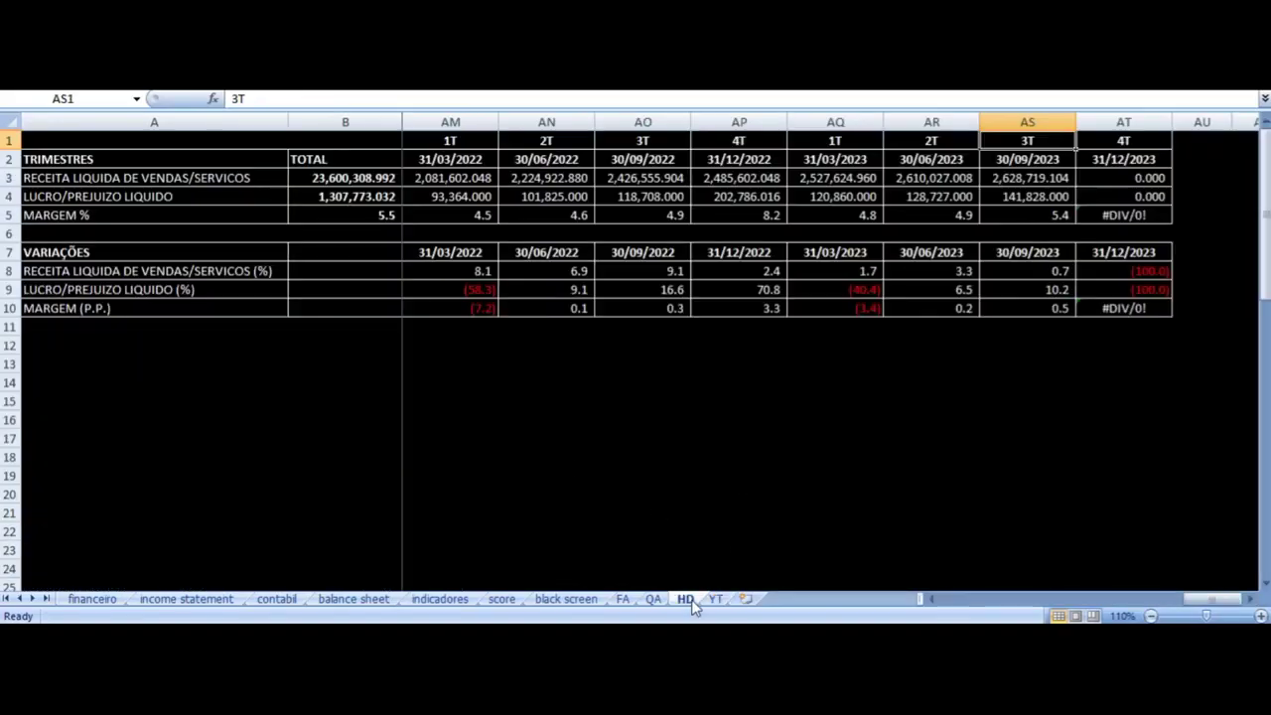
{"action": "left_click", "coordinate": [844, 165]}
{"action": "left_click", "coordinate": [738, 140]}
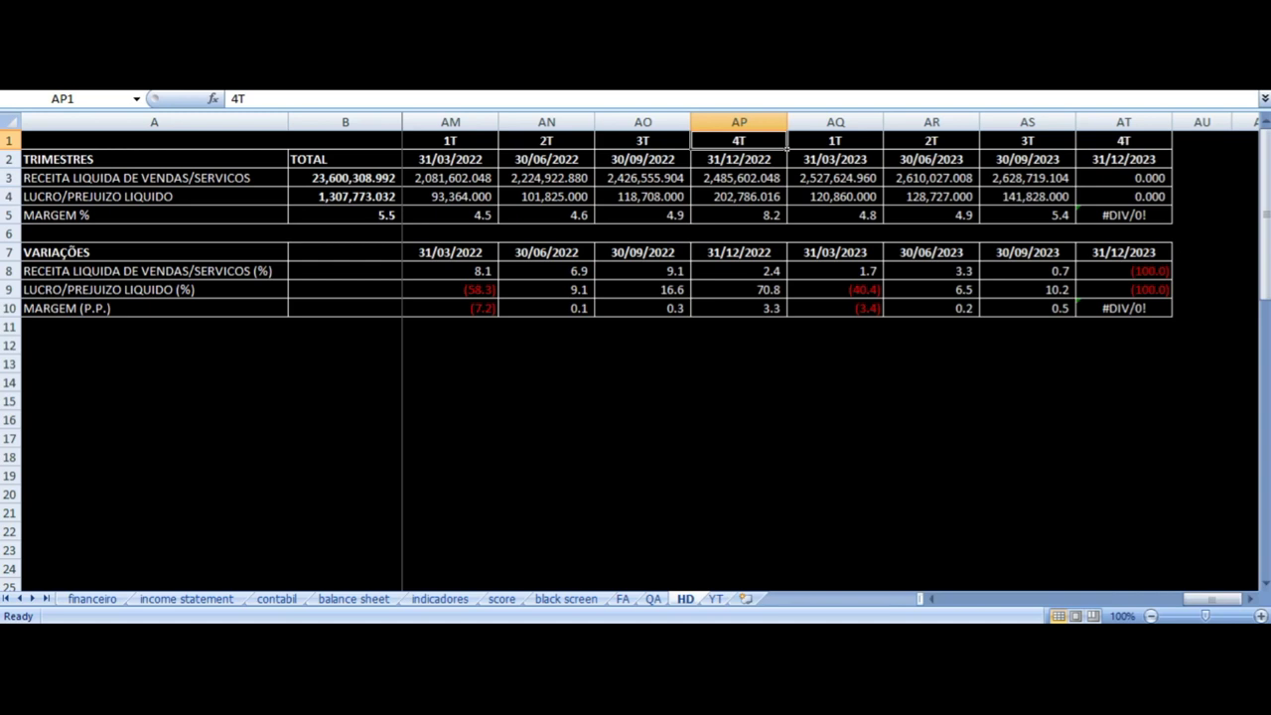
{"action": "left_click", "coordinate": [738, 158]}
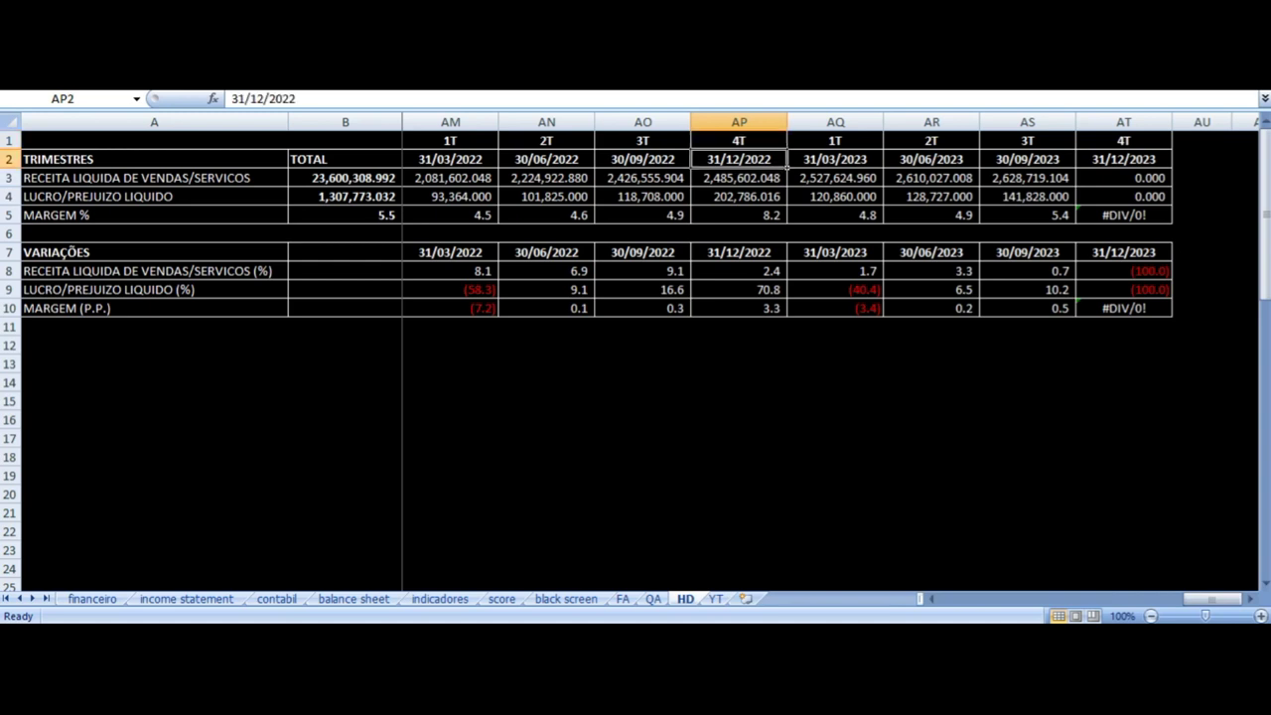
{"action": "left_click", "coordinate": [835, 159]}
{"action": "left_click", "coordinate": [835, 140]}
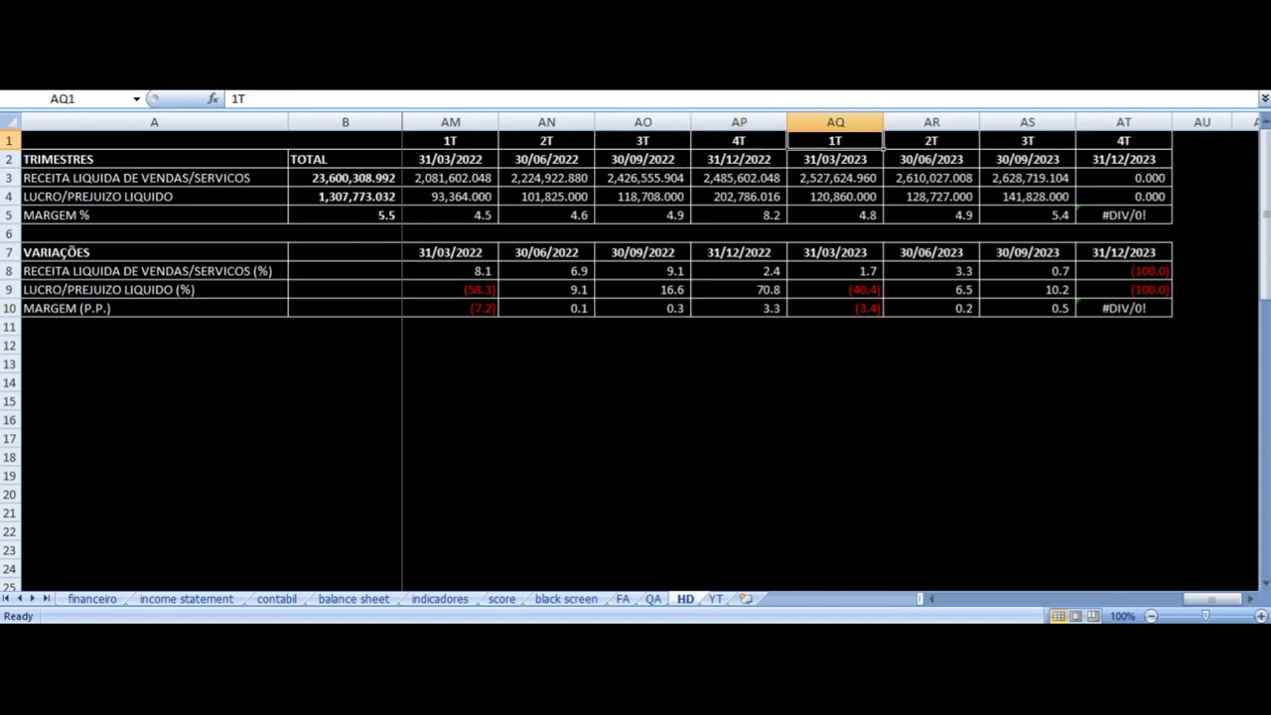
{"action": "left_click", "coordinate": [737, 159]}
{"action": "left_click", "coordinate": [738, 140]}
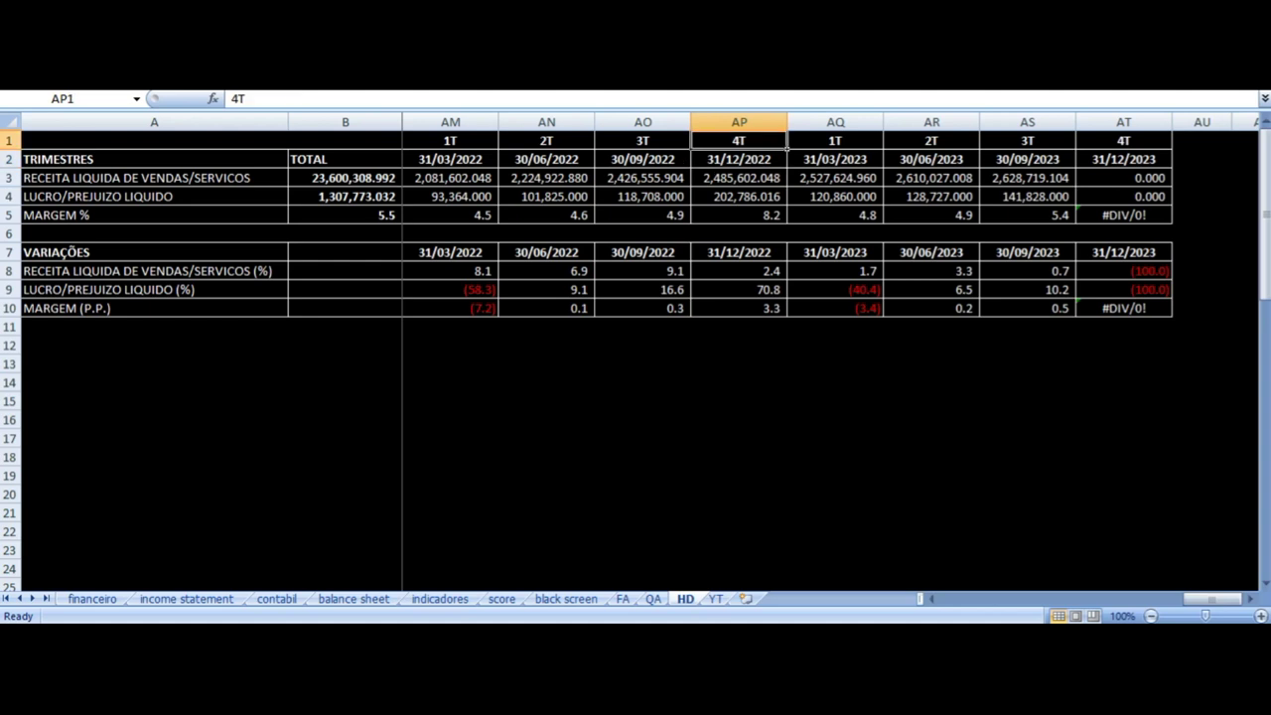
{"action": "left_click", "coordinate": [738, 159]}
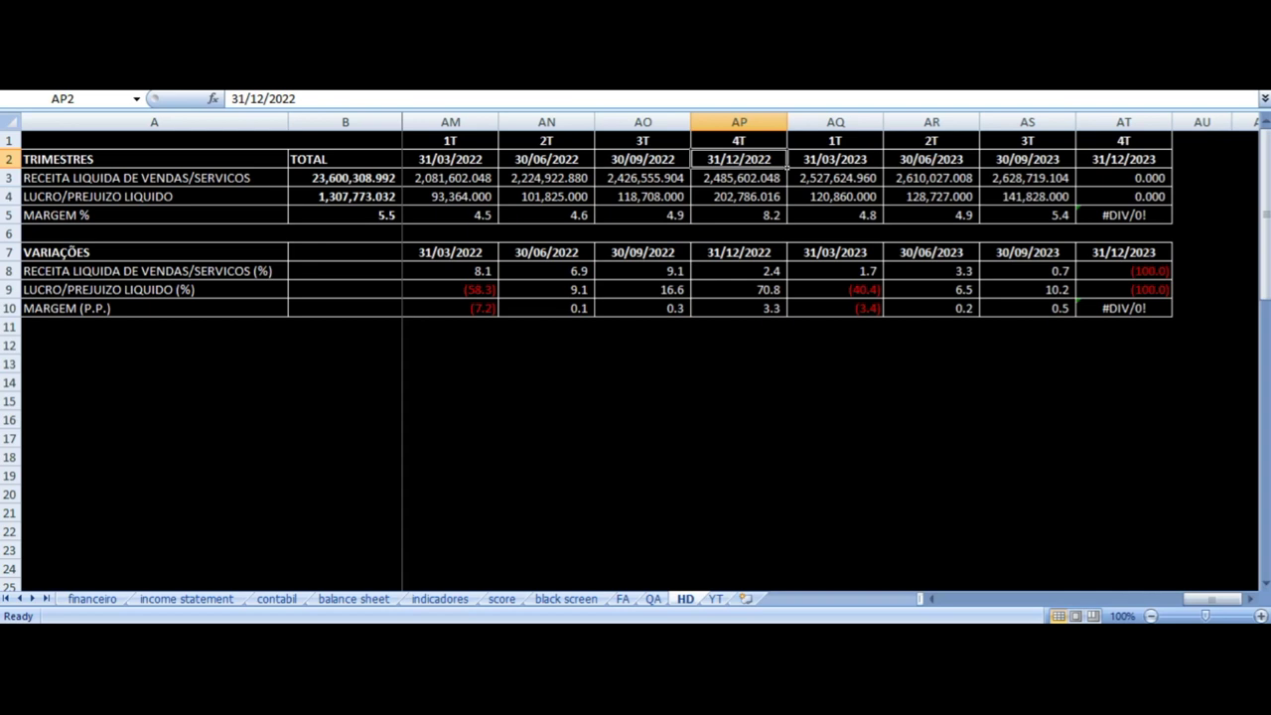
- Compare RECEITA LIQUIDA DE VENDAS/SERVICOS and LUCRO/PREJUIZO LIQUIDO between 31/12/2022 and 31/03/2023, including the revenue variation
{"action": "left_click", "coordinate": [738, 178]}
{"action": "key", "text": "Right"}
{"action": "key", "text": "Down"}
{"action": "key", "text": "Down"}
{"action": "key", "text": "Down"}
{"action": "key", "text": "Down"}
{"action": "key", "text": "Down"}
{"action": "key", "text": "Up"}
{"action": "key", "text": "Up"}
{"action": "key", "text": "Up"}
{"action": "key", "text": "Up"}
{"action": "key", "text": "Left"}
{"action": "key", "text": "Right"}
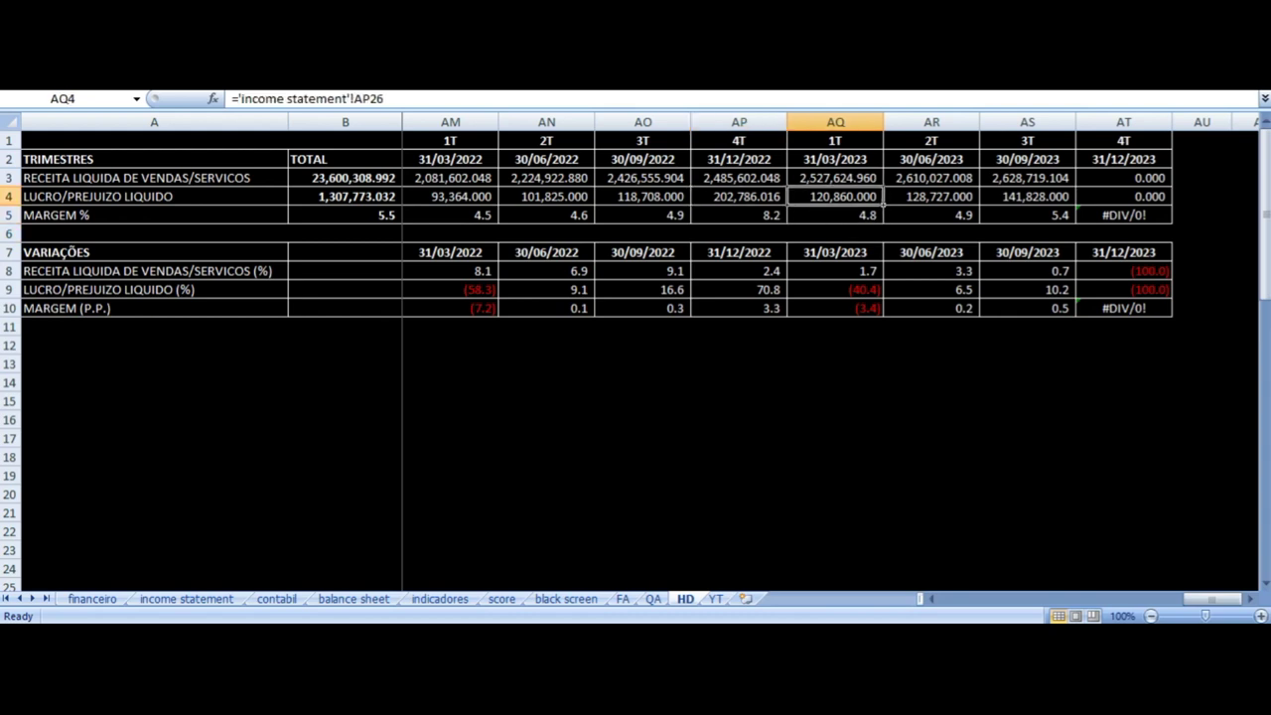
{"action": "key", "text": "alt+Tab"}
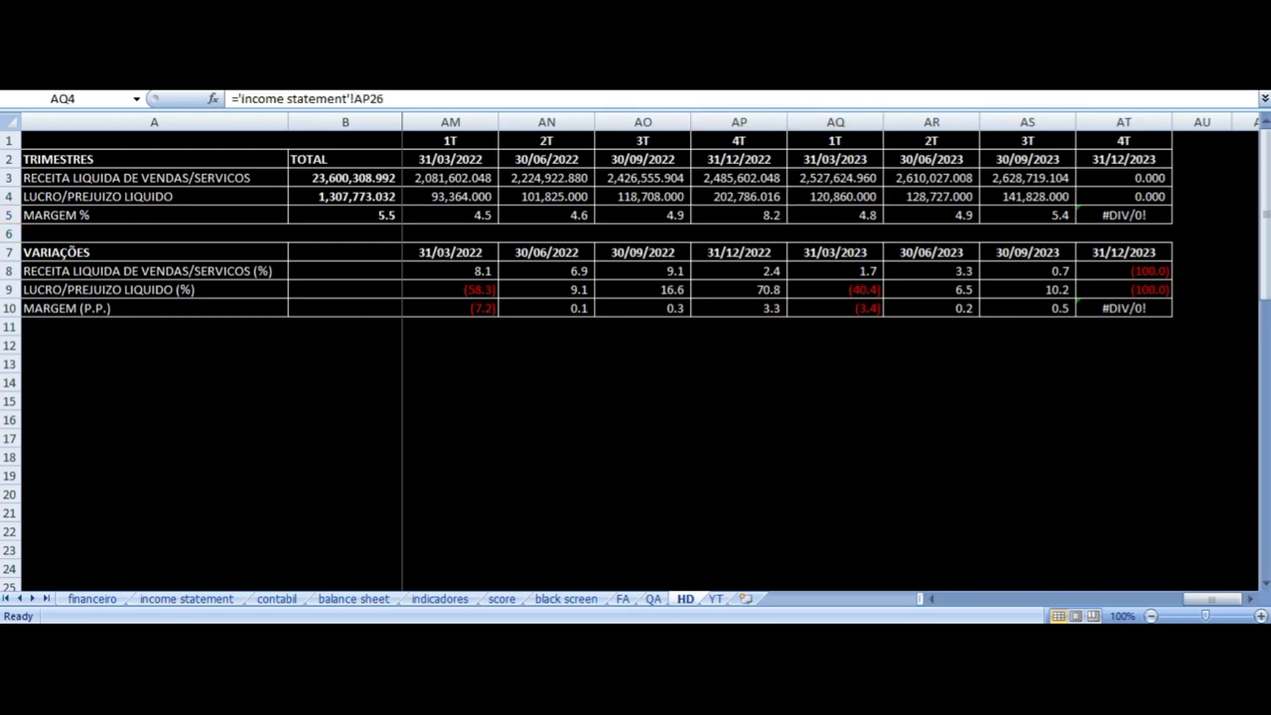
{"action": "mouse_move", "coordinate": [128, 465]}
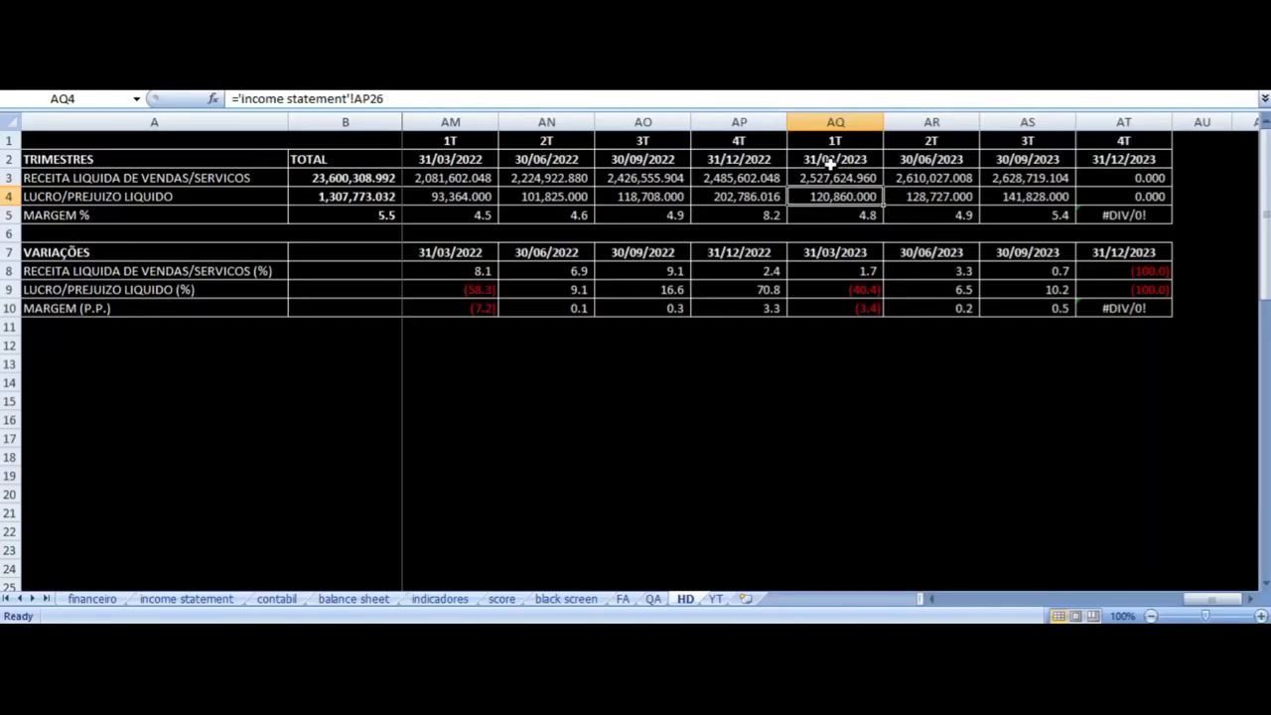
- Compare RECEITA LIQUIDA DE VENDAS/SERVICOS between 31/03/2023 and 30/06/2023, through to its percentage variation
{"action": "left_click", "coordinate": [830, 164]}
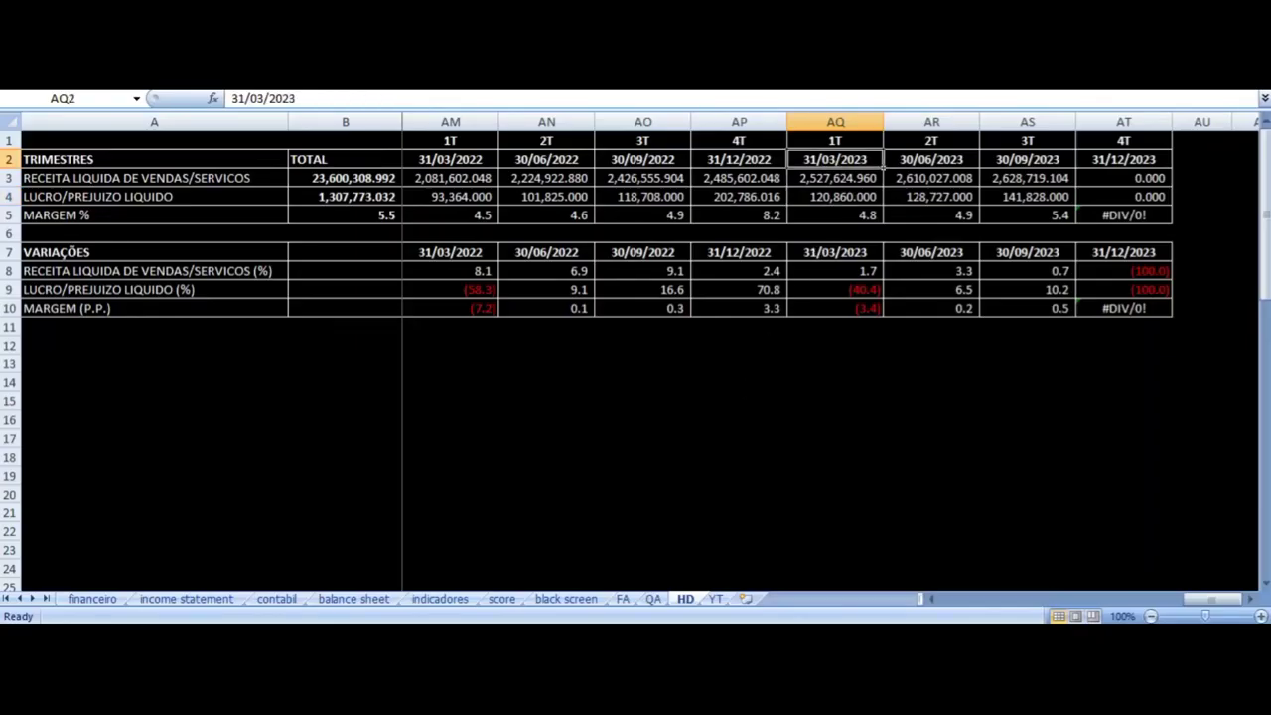
{"action": "left_click", "coordinate": [835, 140]}
{"action": "left_click", "coordinate": [835, 159]}
{"action": "key", "text": "Right"}
{"action": "key", "text": "Up"}
{"action": "key", "text": "Down"}
{"action": "key", "text": "Down"}
{"action": "key", "text": "Down"}
{"action": "key", "text": "Down"}
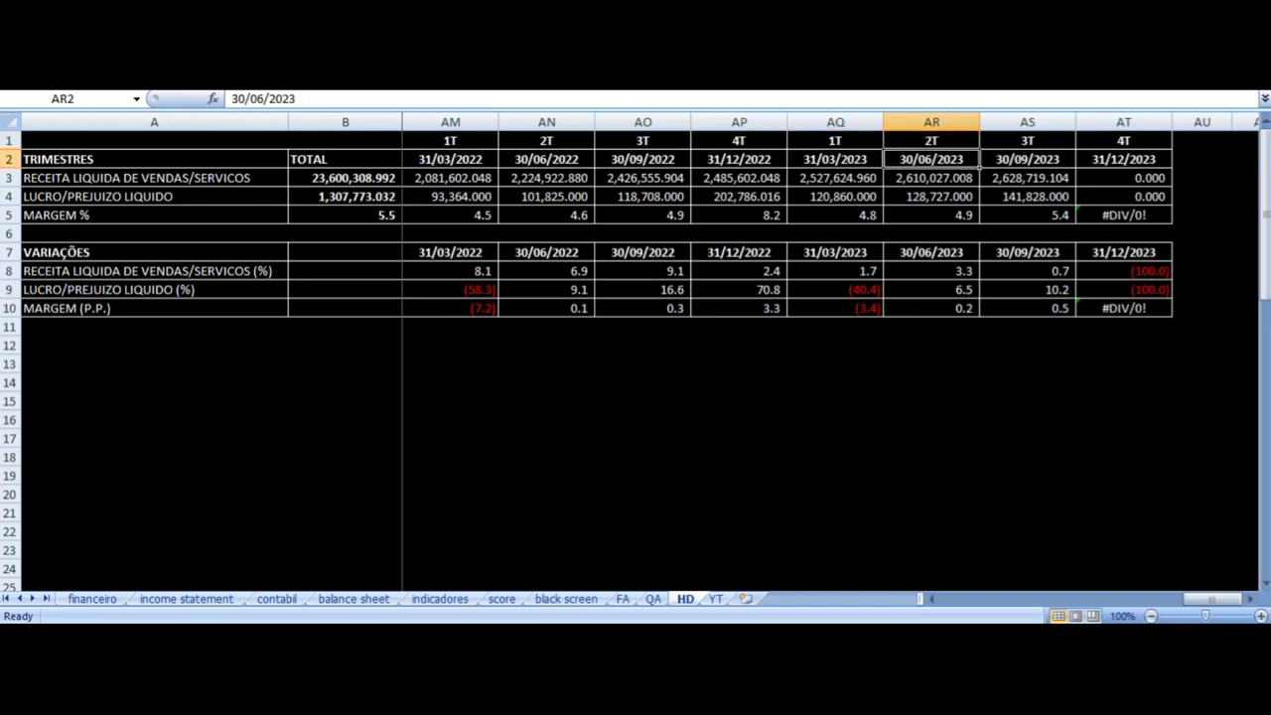
{"action": "key", "text": "Down"}
{"action": "key", "text": "Down"}
{"action": "key", "text": "Down"}
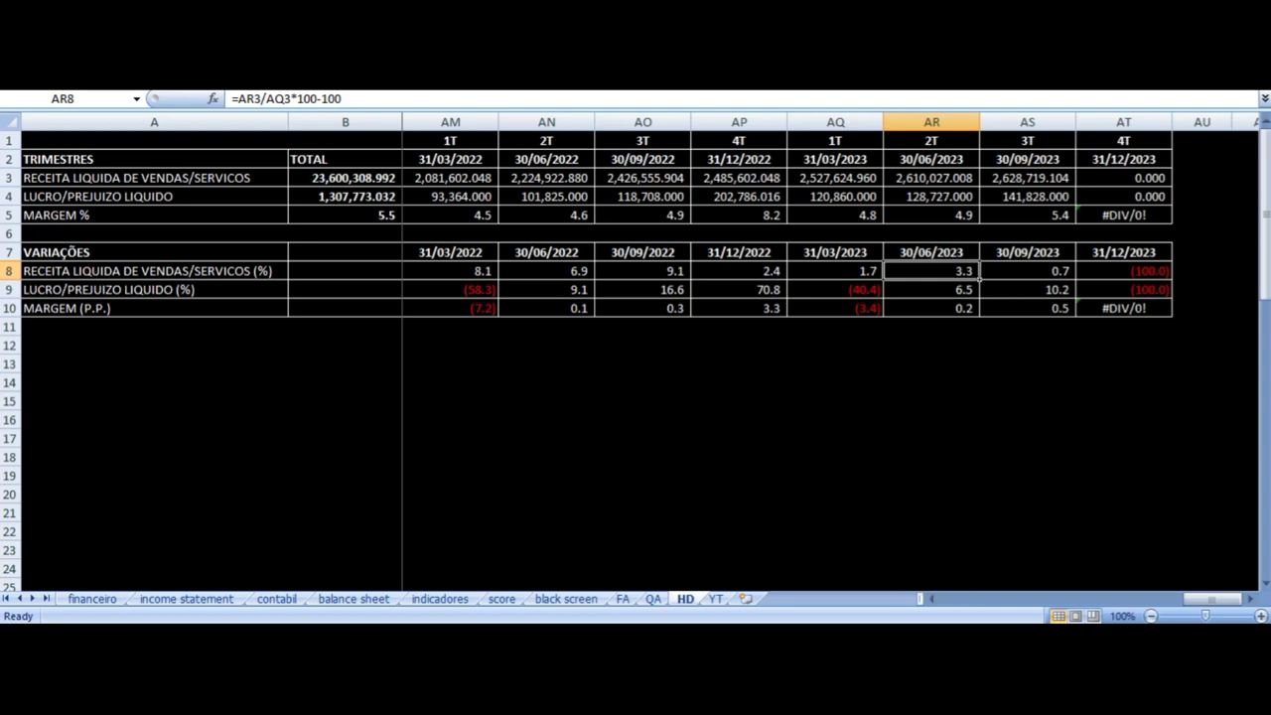
- Compare LUCRO/PREJUIZO LIQUIDO between 31/03/2023 and 30/06/2023, together with its percentage variation
{"action": "key", "text": "Down"}
{"action": "key", "text": "Up"}
{"action": "key", "text": "Up"}
{"action": "key", "text": "Up"}
{"action": "key", "text": "Up"}
{"action": "key", "text": "Up"}
{"action": "key", "text": "Left"}
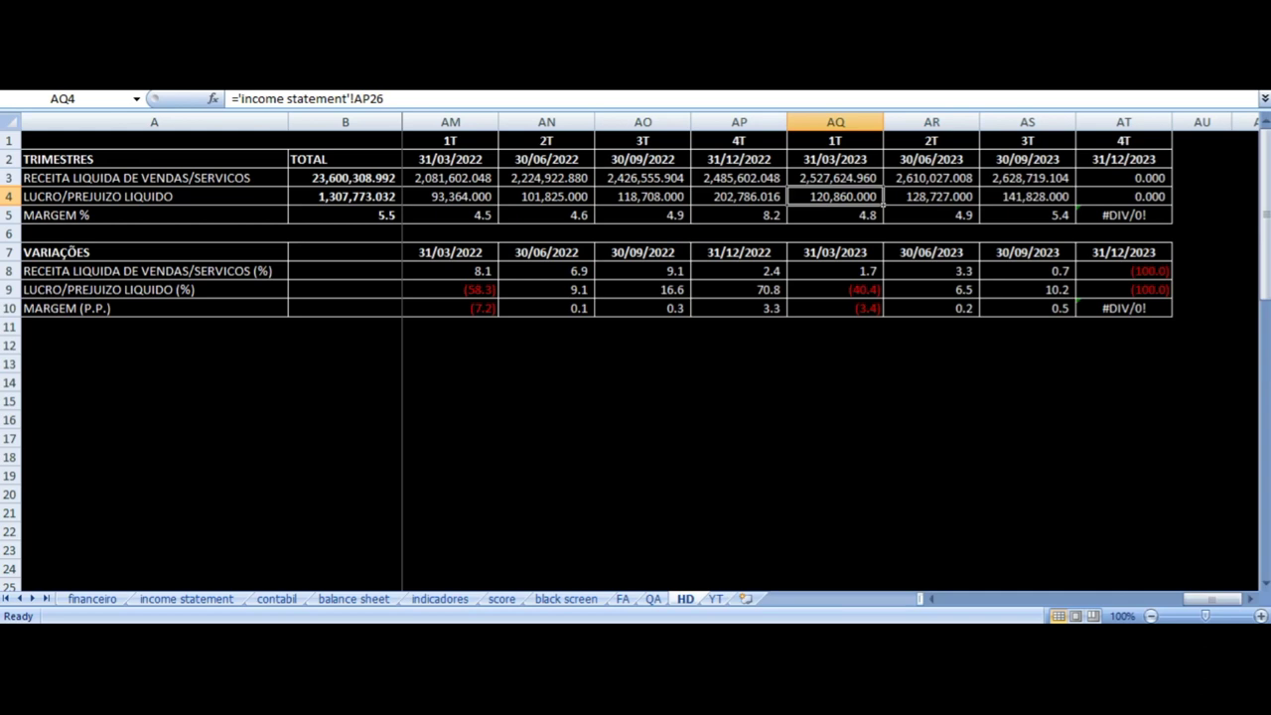
{"action": "key", "text": "Right"}
- Compare MARGEM % between 31/03/2023 and 30/06/2023, through to the MARGEM (P.P.) variation
{"action": "key", "text": "Down"}
{"action": "key", "text": "Left"}
{"action": "key", "text": "Right"}
{"action": "key", "text": "Left"}
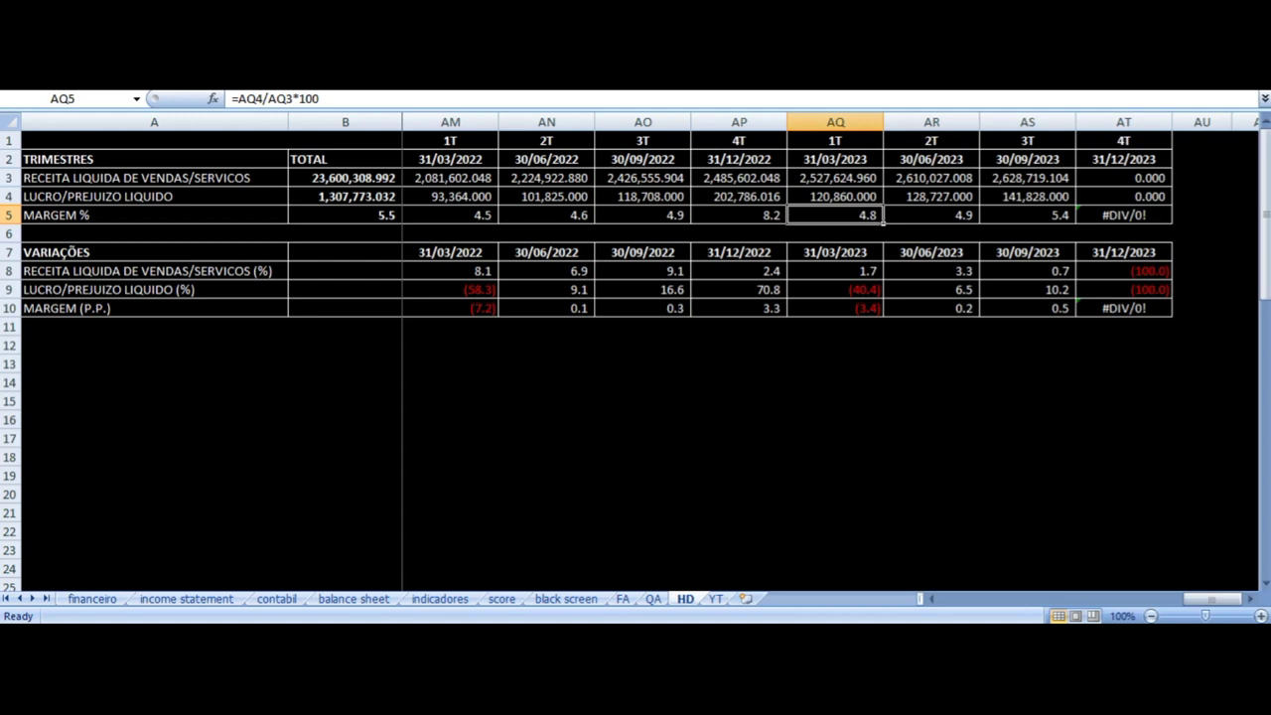
{"action": "key", "text": "Right"}
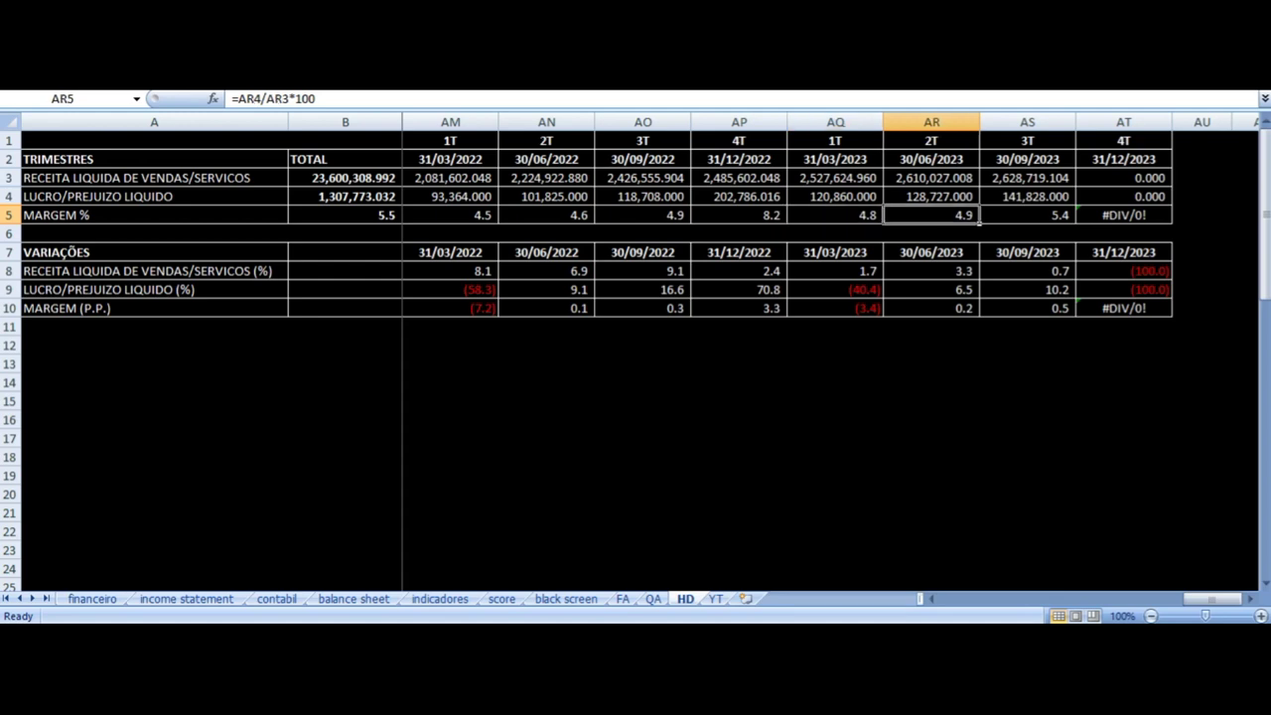
{"action": "key", "text": "Left"}
{"action": "key", "text": "Right"}
{"action": "key", "text": "Right"}
{"action": "key", "text": "Left"}
{"action": "key", "text": "Down"}
{"action": "key", "text": "Down"}
{"action": "key", "text": "Down"}
{"action": "key", "text": "Down"}
{"action": "key", "text": "Down"}
- Compare RECEITA LIQUIDA DE VENDAS/SERVICOS between 30/06/2023 and 30/09/2023, through to its percentage variation
{"action": "key", "text": "Up"}
{"action": "key", "text": "Up"}
{"action": "key", "text": "Up"}
{"action": "key", "text": "Up"}
{"action": "key", "text": "Up"}
{"action": "key", "text": "Up"}
{"action": "key", "text": "Up"}
{"action": "key", "text": "Up"}
{"action": "key", "text": "Up"}
{"action": "key", "text": "Down"}
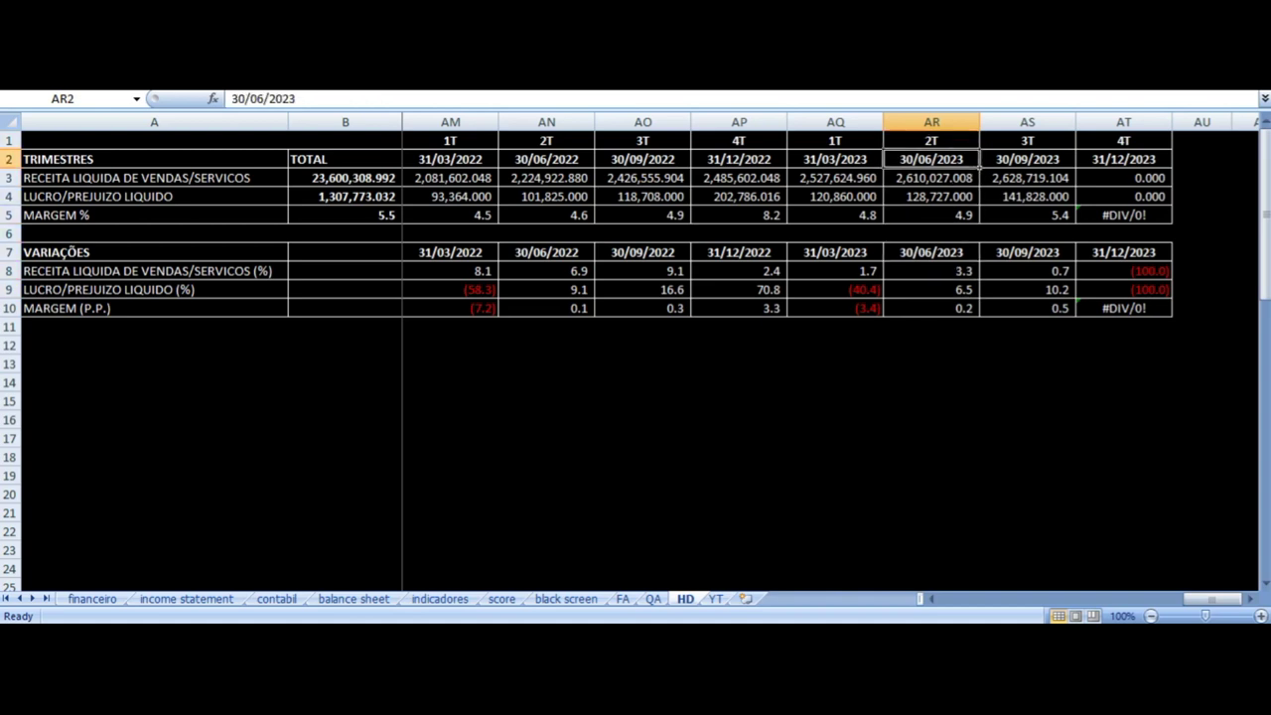
{"action": "key", "text": "Right"}
{"action": "key", "text": "Up"}
{"action": "key", "text": "Down"}
{"action": "key", "text": "Down"}
{"action": "key", "text": "Left"}
{"action": "key", "text": "Down"}
{"action": "key", "text": "Down"}
{"action": "key", "text": "Down"}
{"action": "key", "text": "Down"}
{"action": "key", "text": "Down"}
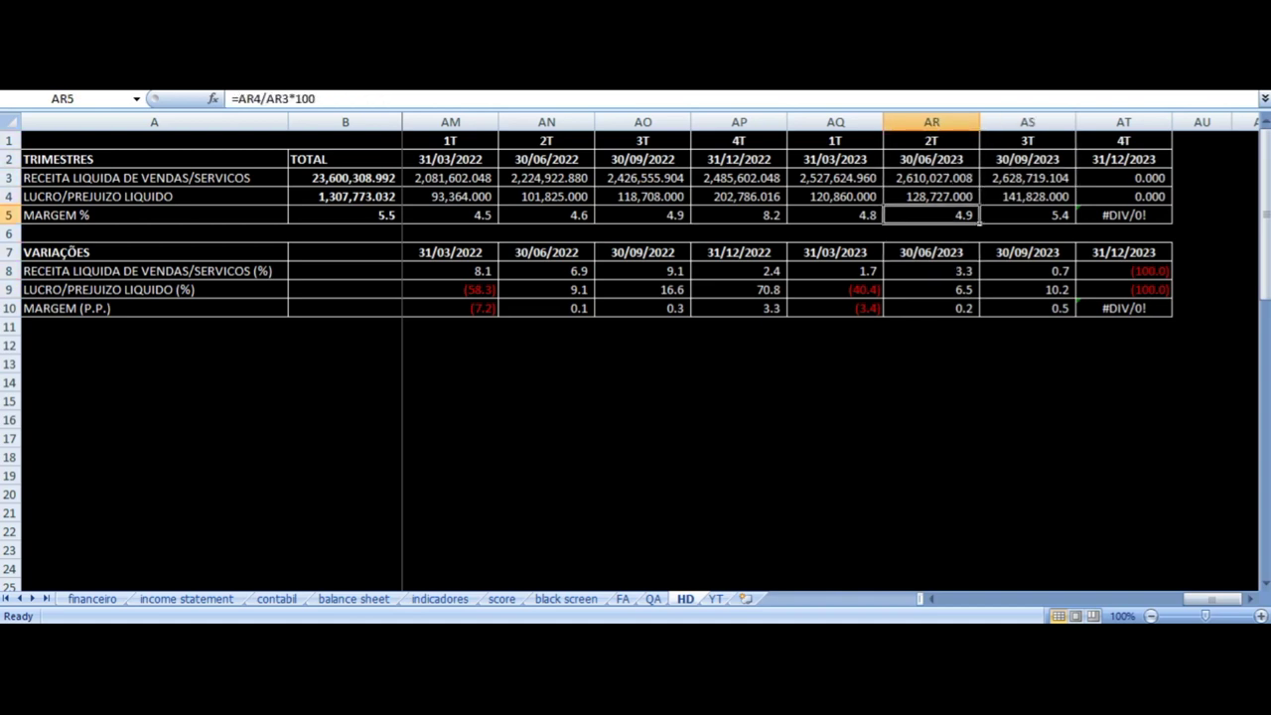
{"action": "key", "text": "Right"}
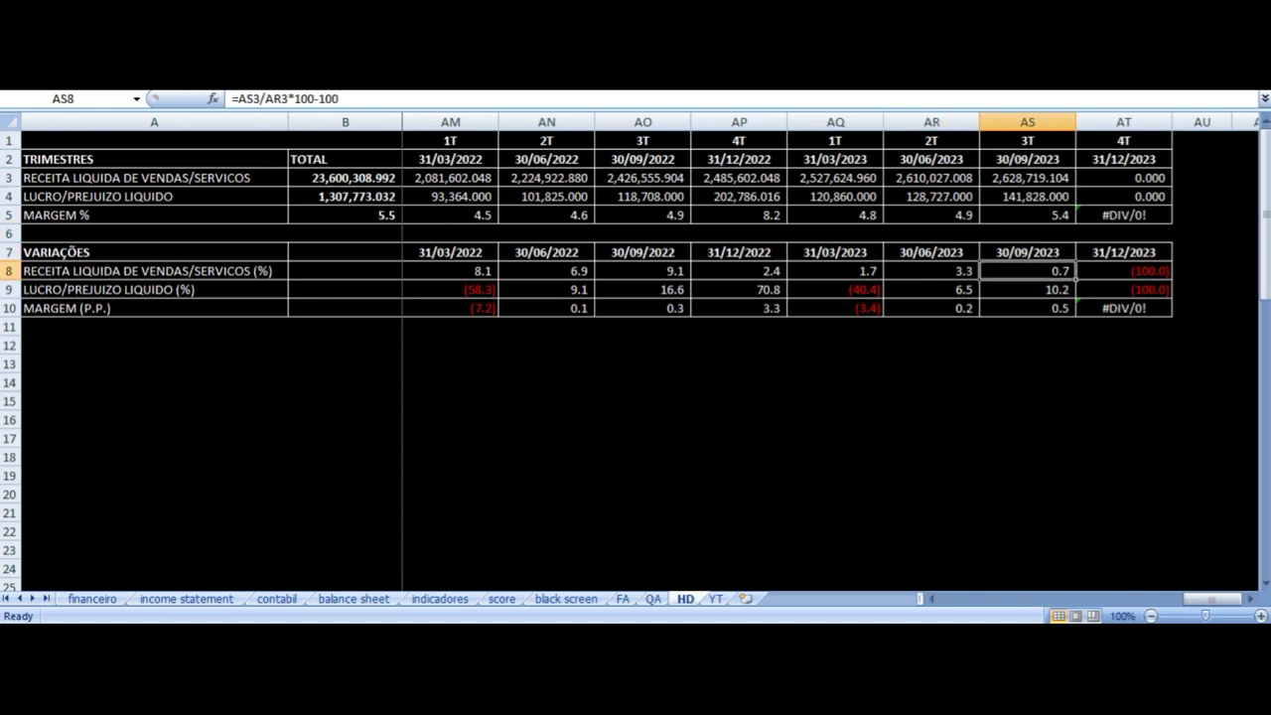
- Check the LUCRO/PREJUIZO LIQUIDO (%) variation for 30/09/2023 and go back over that quarter's figures to the 3T heading
{"action": "key", "text": "Down"}
{"action": "key", "text": "Up"}
{"action": "key", "text": "Up"}
{"action": "key", "text": "Up"}
{"action": "key", "text": "Up"}
{"action": "key", "text": "Up"}
{"action": "key", "text": "Up"}
{"action": "key", "text": "Up"}
{"action": "key", "text": "Up"}
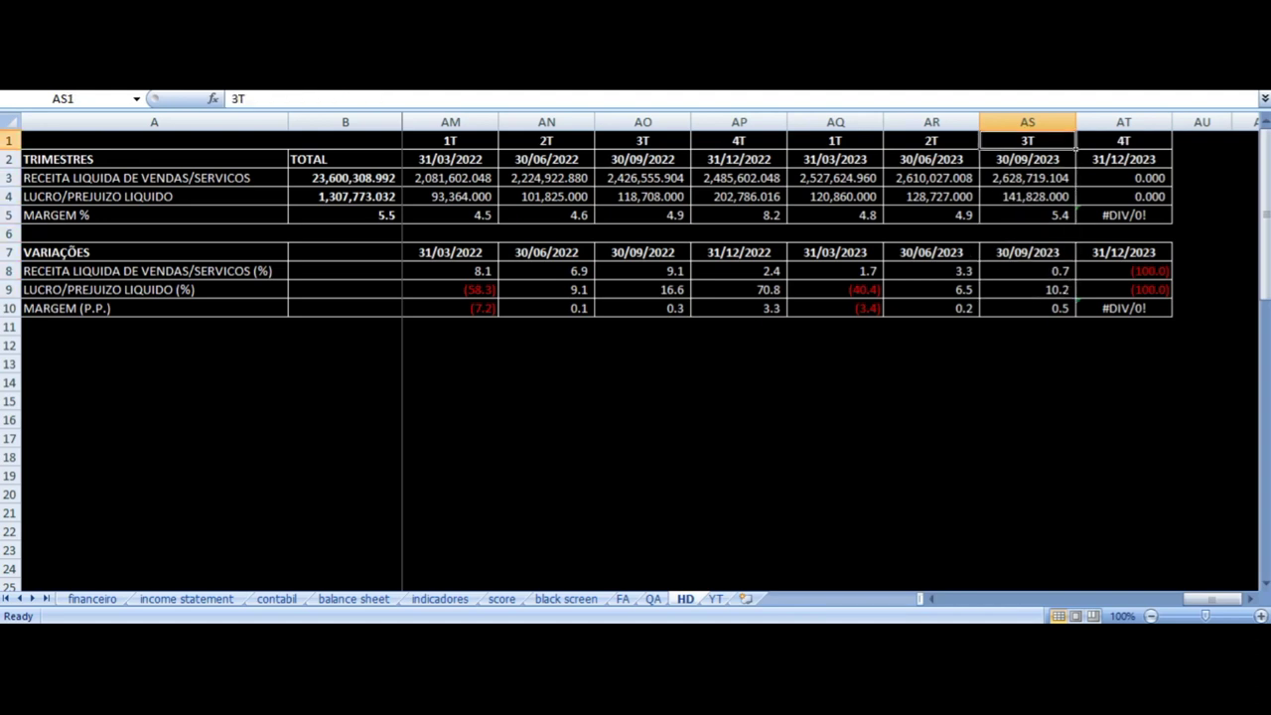
- Return to the YT sheet, check VPA and P/VP, and go back to the quarterly margin and results tables
{"action": "left_click", "coordinate": [716, 600]}
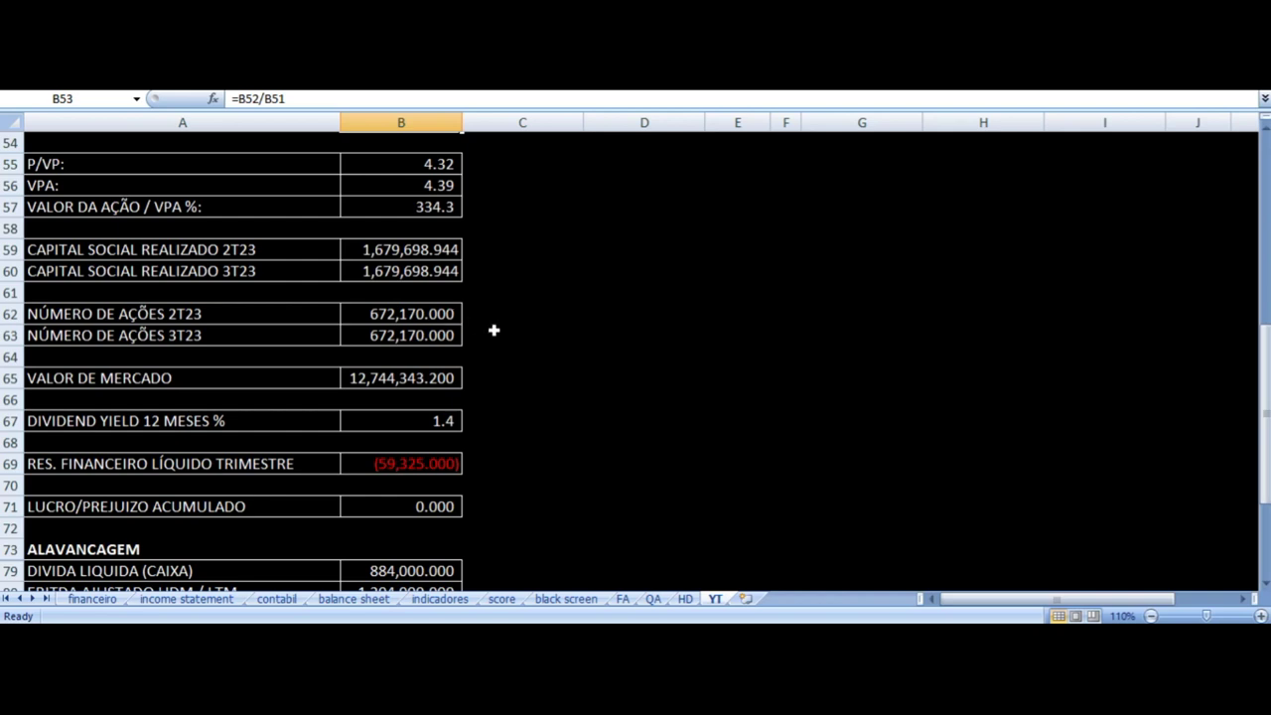
{"action": "scroll", "coordinate": [527, 329], "scroll_direction": "up", "scroll_amount": 2}
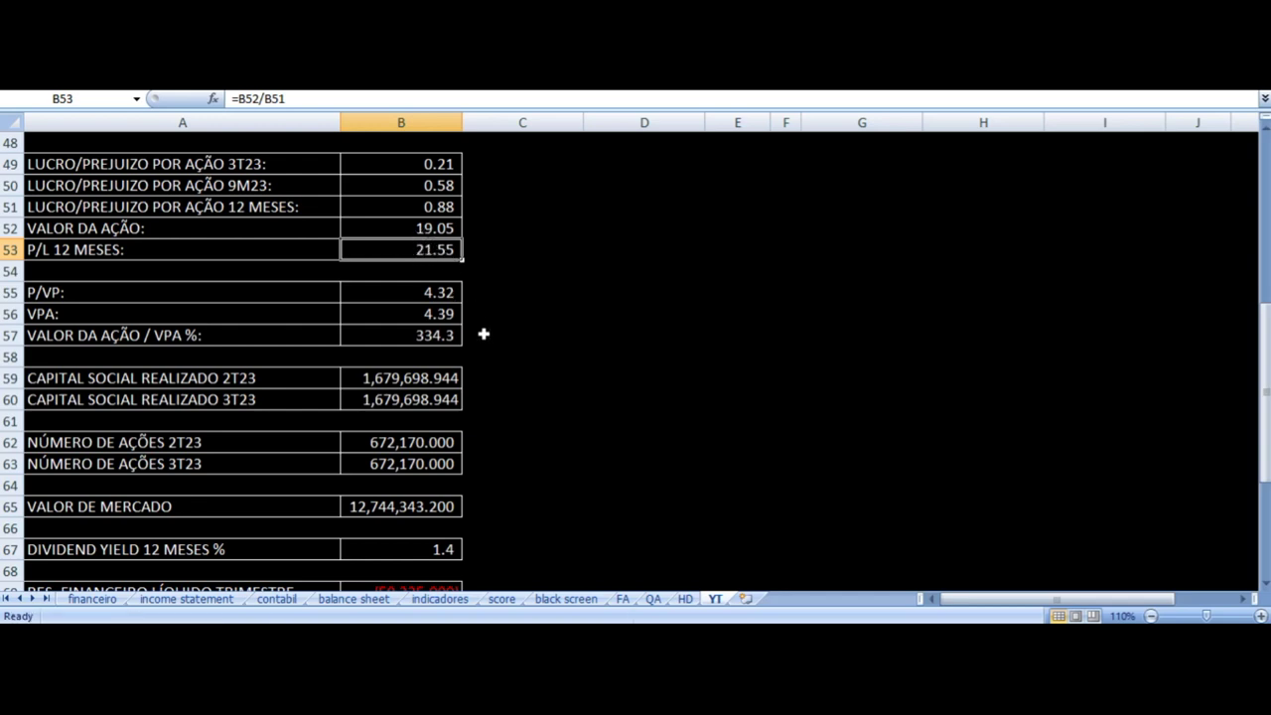
{"action": "left_click", "coordinate": [420, 313]}
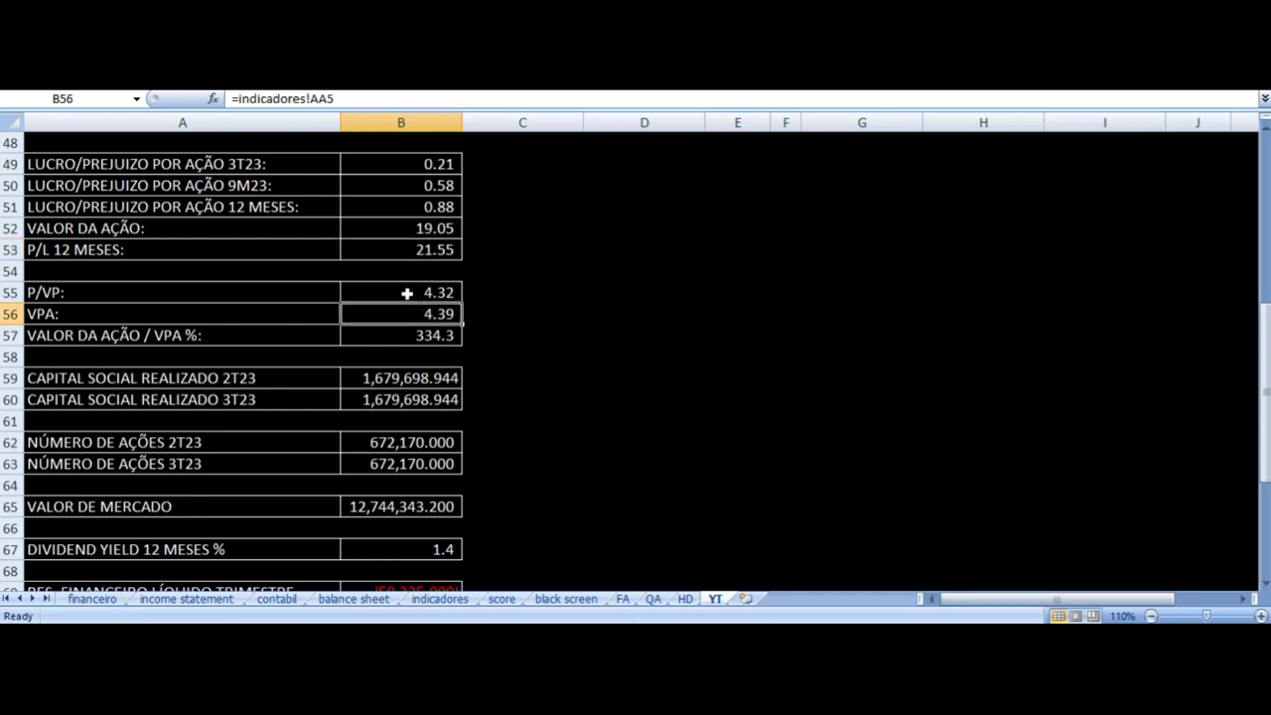
{"action": "left_click", "coordinate": [408, 293]}
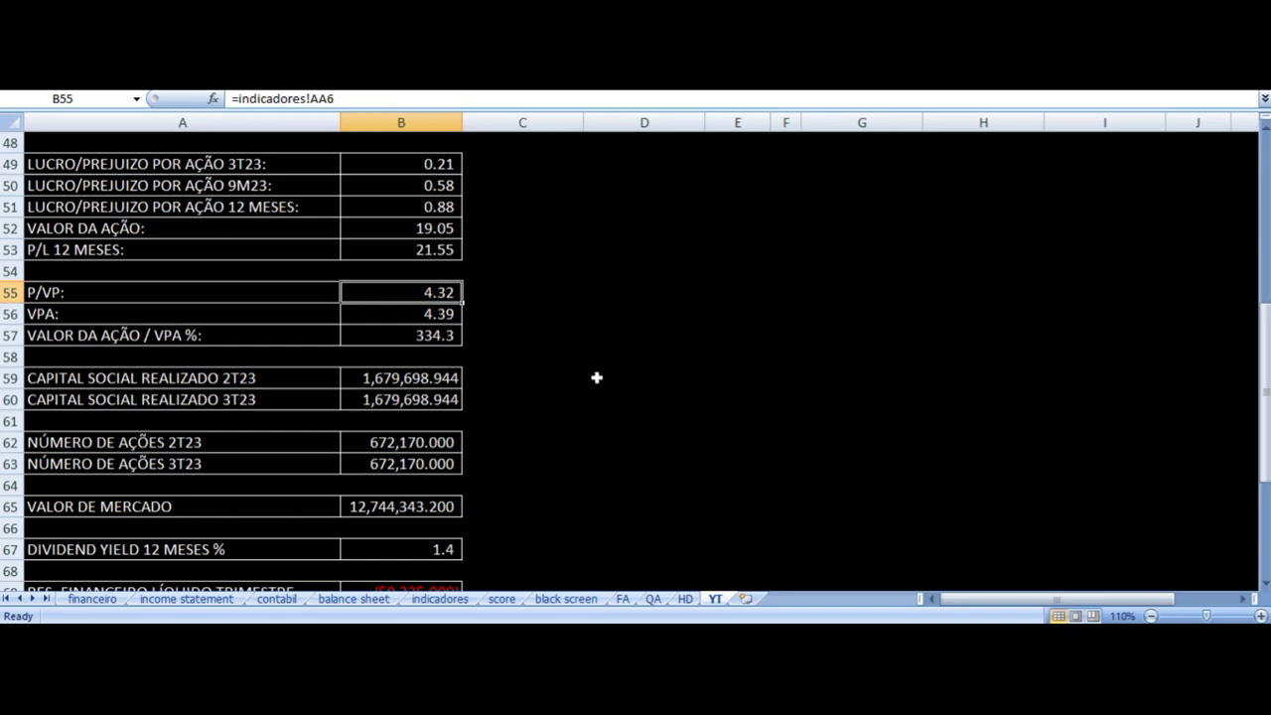
{"action": "scroll", "coordinate": [597, 378], "scroll_direction": "up", "scroll_amount": 16}
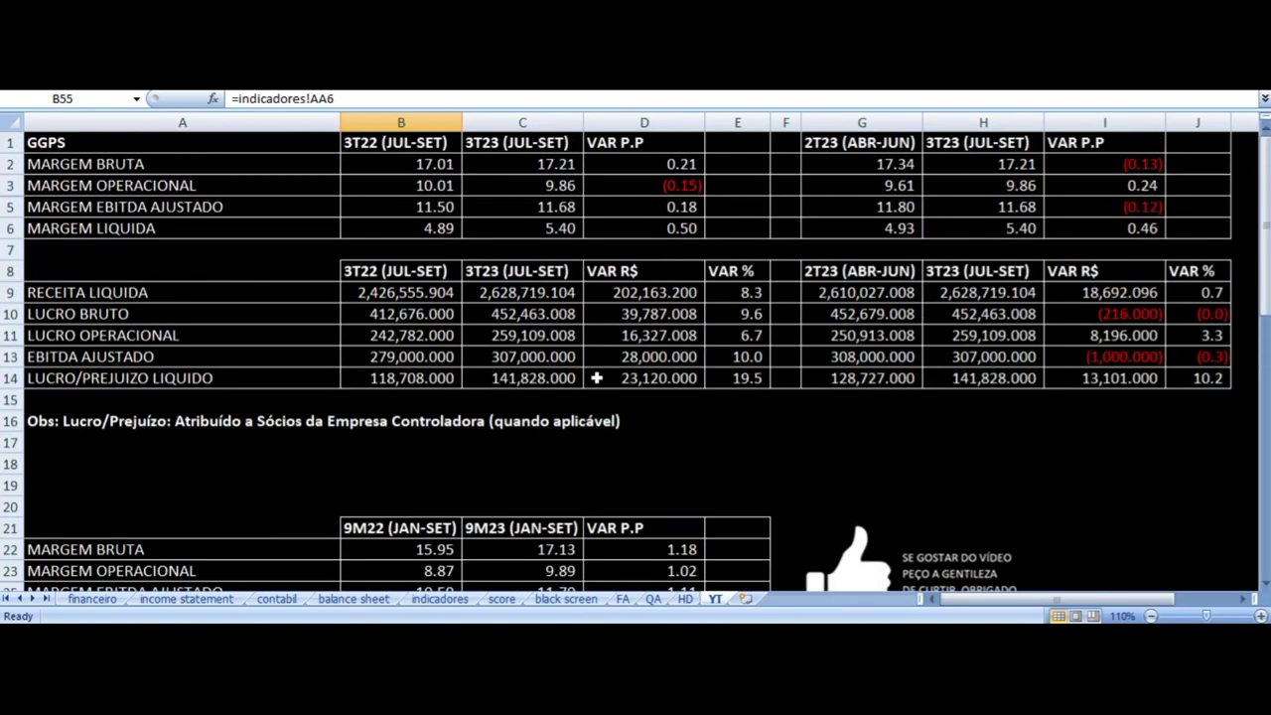